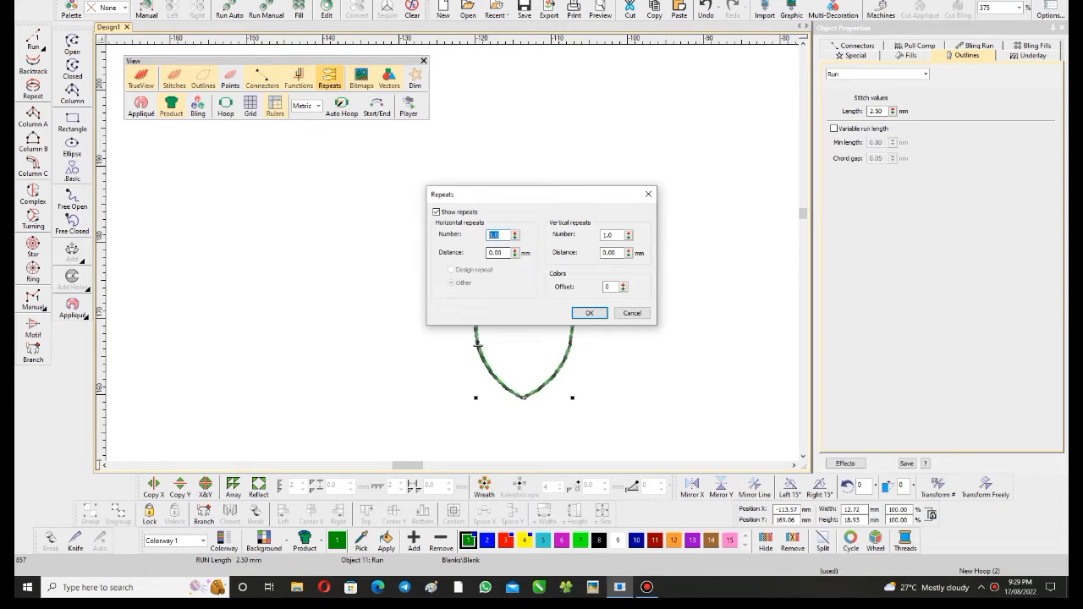
left_click(632, 313)
scroll(513, 306, "up", 2)
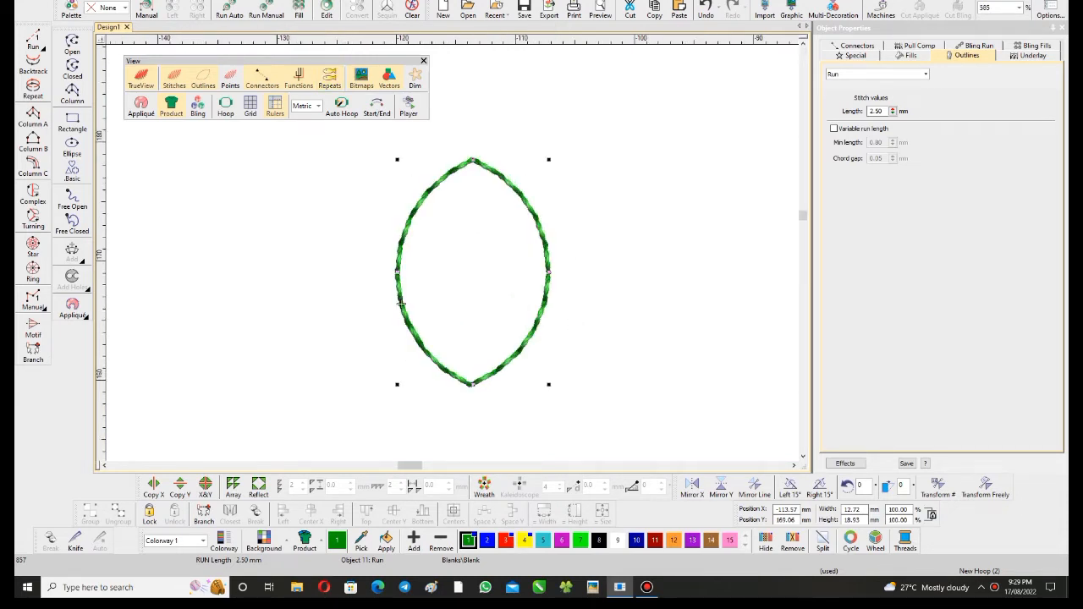
scroll(401, 303, "down", 1)
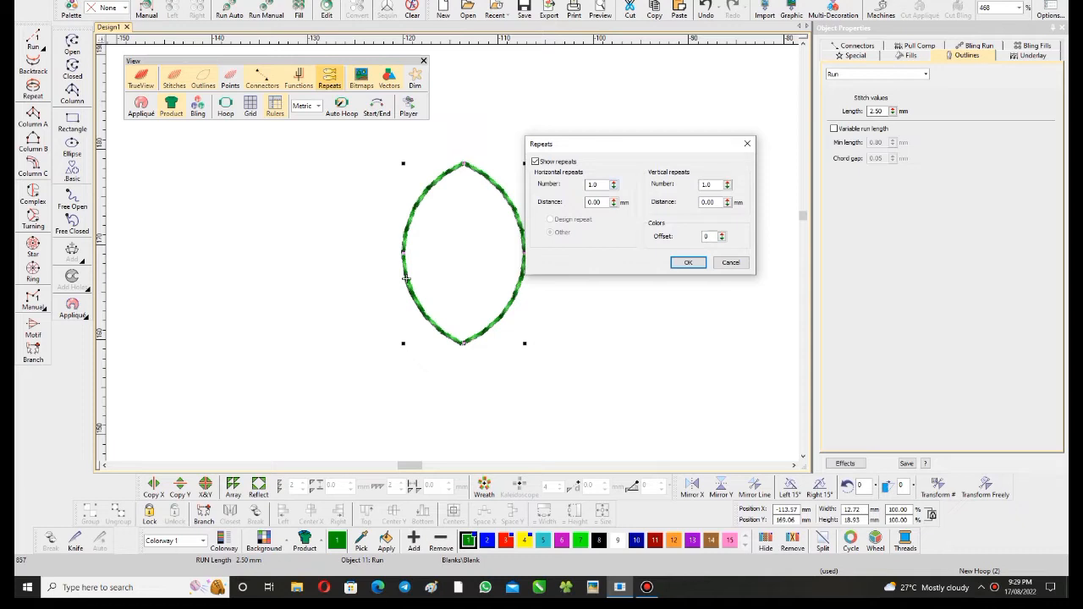
double_click(593, 184)
left_click_drag(570, 148, 550, 113)
left_click(711, 228)
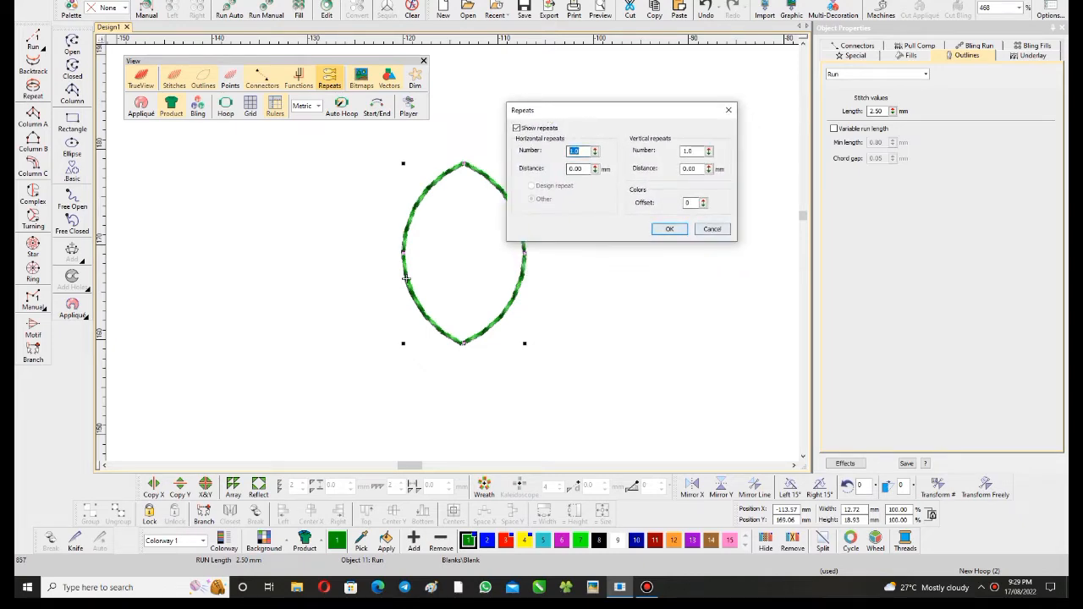
- Switch to the file browser and view the multi-head embroidery machine photo in the 25=Learner family folder on drive M
left_click(566, 587)
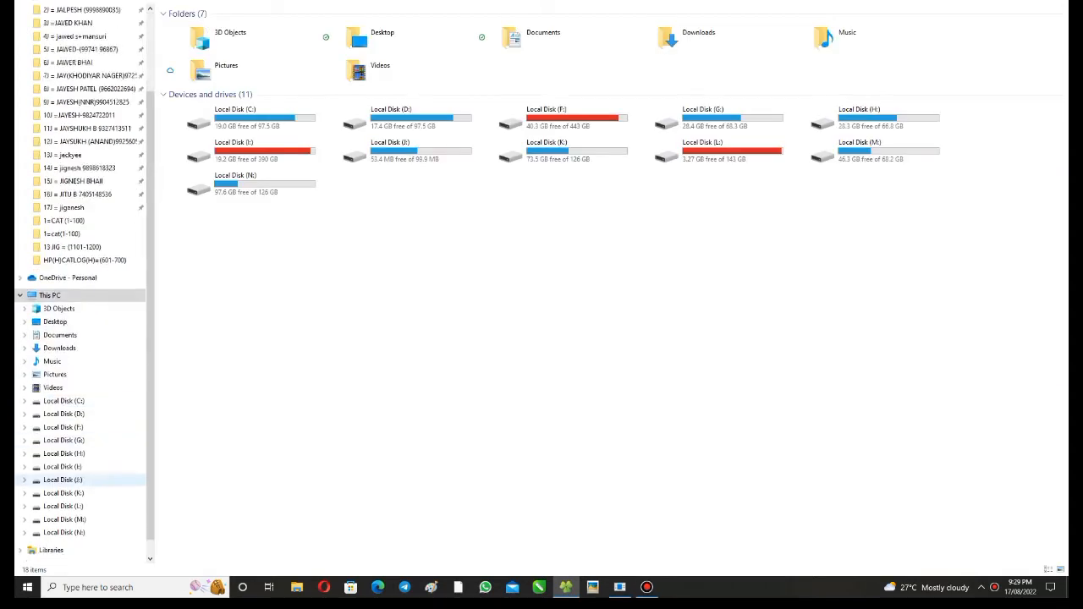
left_click(64, 492)
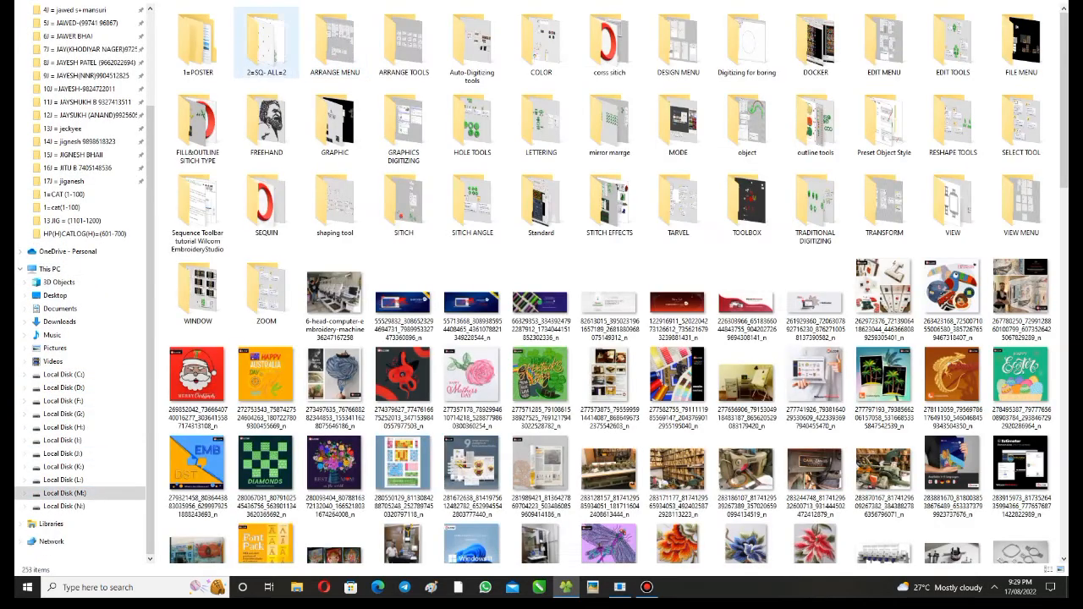
left_click(541, 123)
key("End")
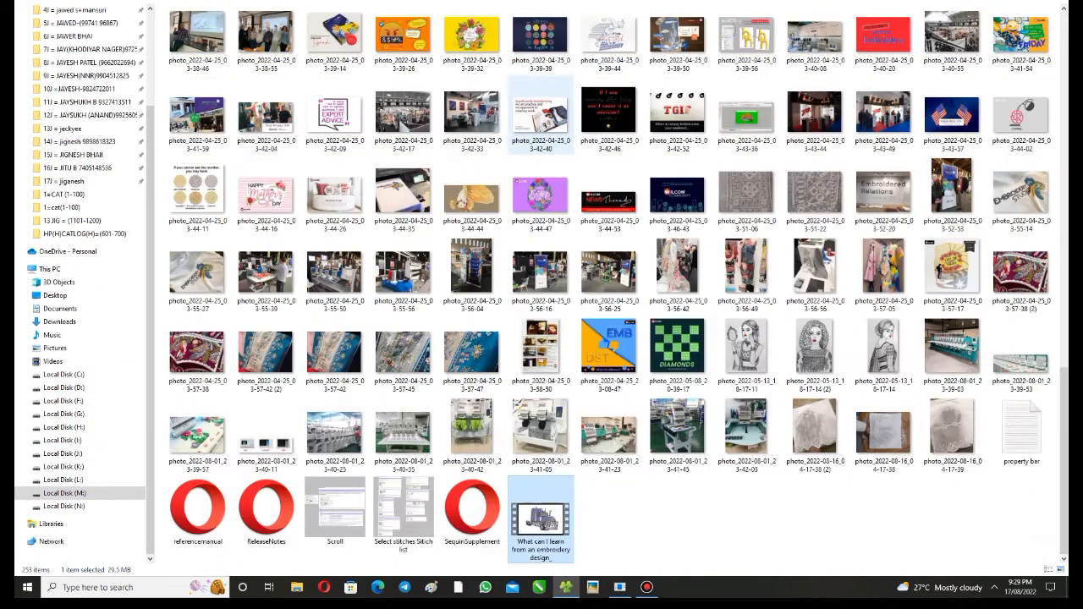
key("Up")
key("Up")
key("Left")
key("Left")
key("Down")
key("Return")
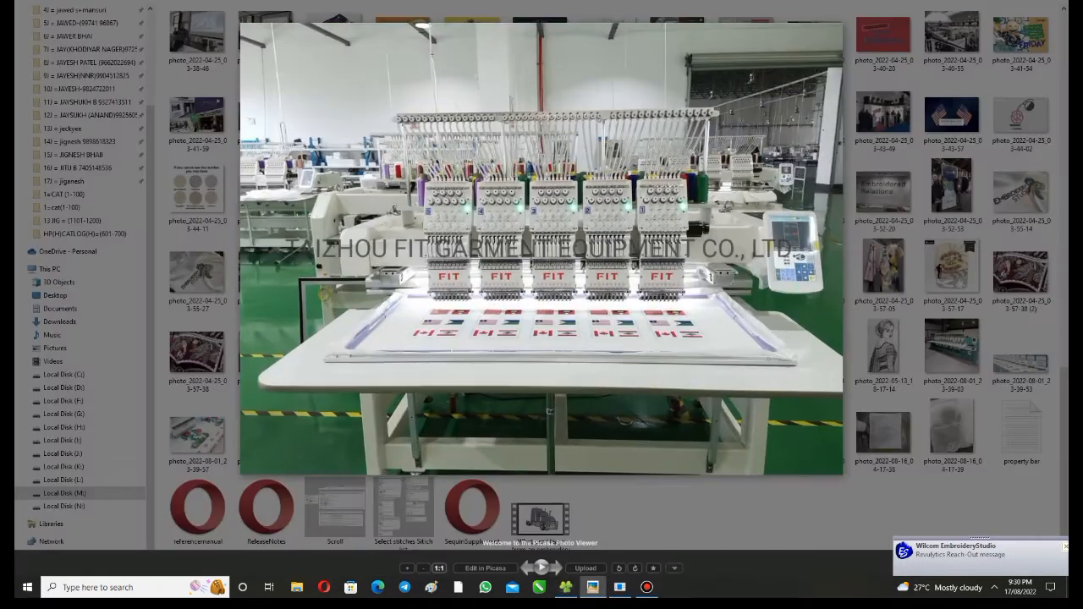
scroll(624, 213, "up", 5)
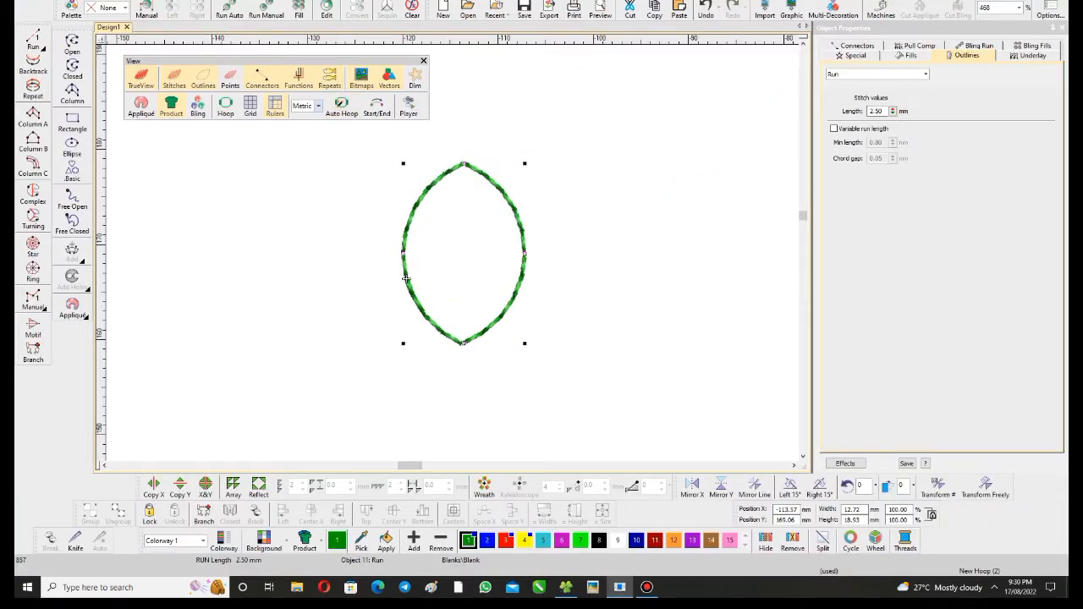
- Show repeats of the leaf outline with 3 horizontal repeats at a distance of 31.25 mm
left_click(329, 79)
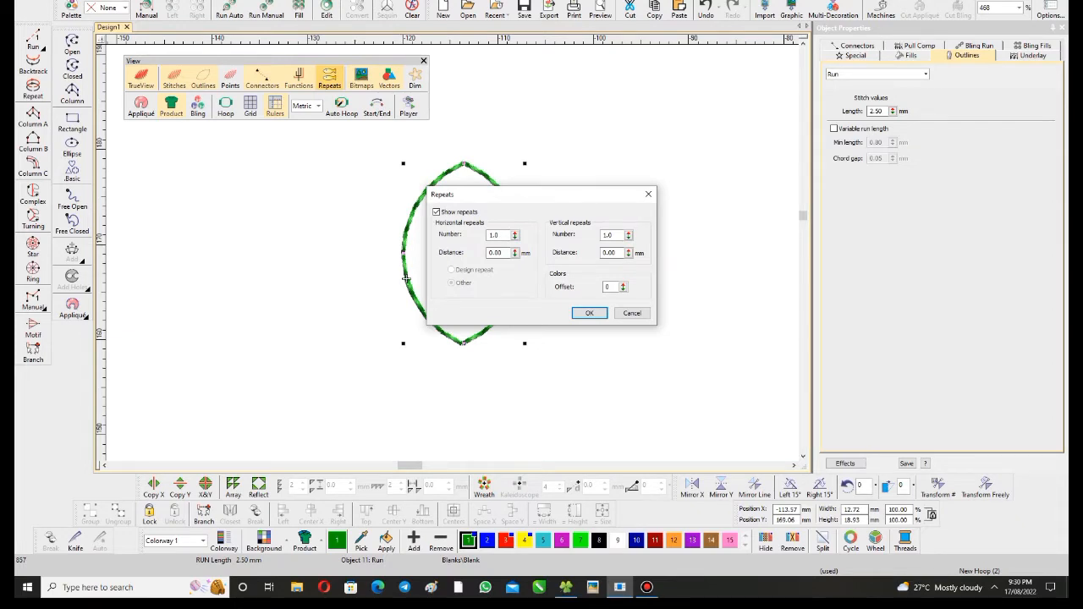
key("Tab")
type("3")
key("ctrl+a")
left_click_drag(533, 195, 719, 146)
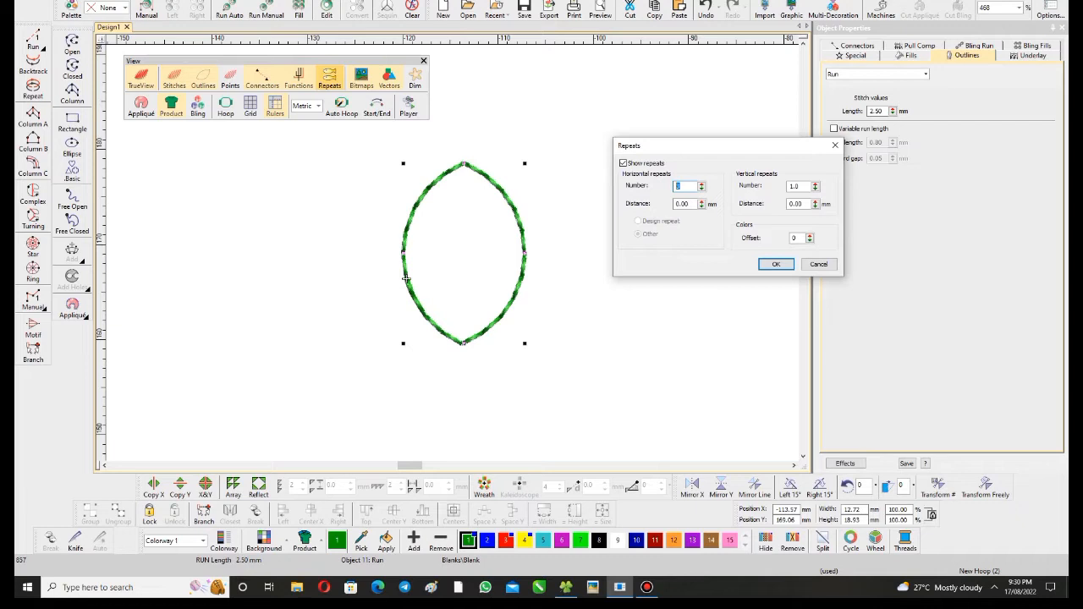
key("Tab")
type("31.25")
key("Return")
scroll(604, 207, "down", 3)
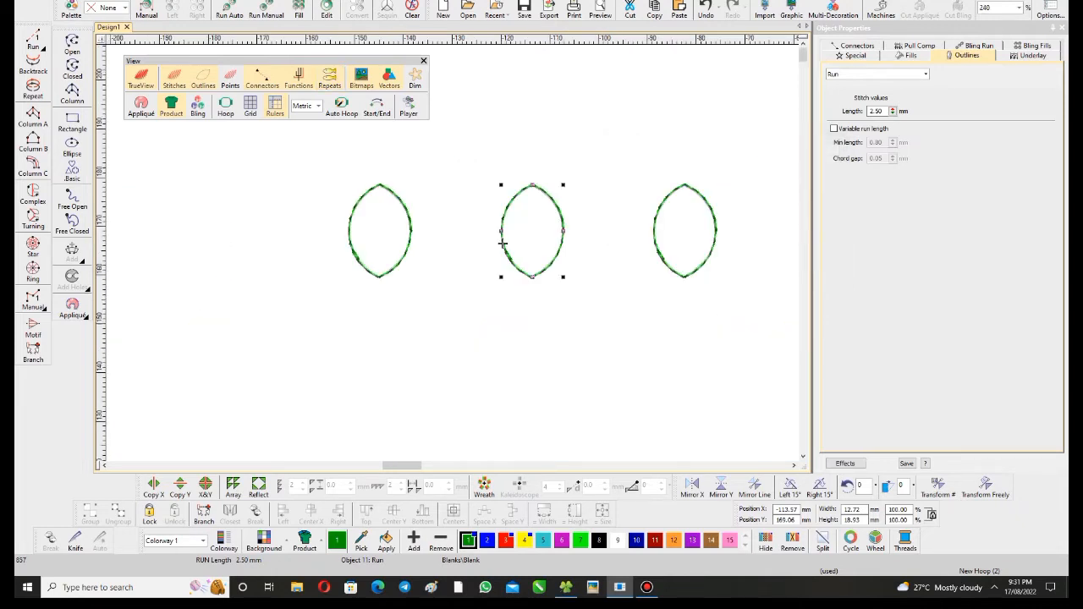
scroll(502, 243, "down", 1)
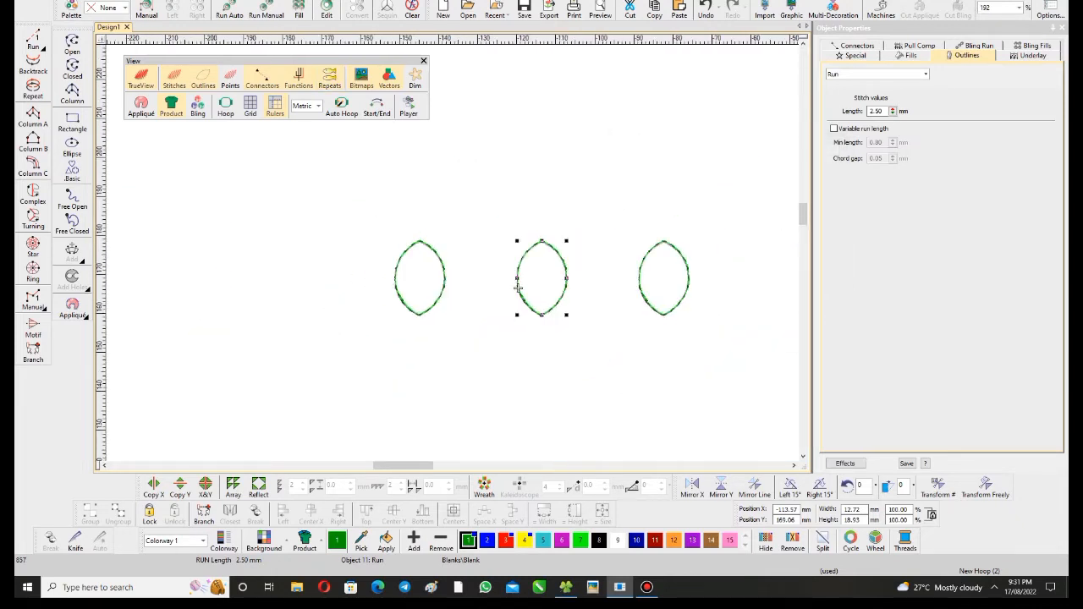
scroll(518, 288, "up", 2)
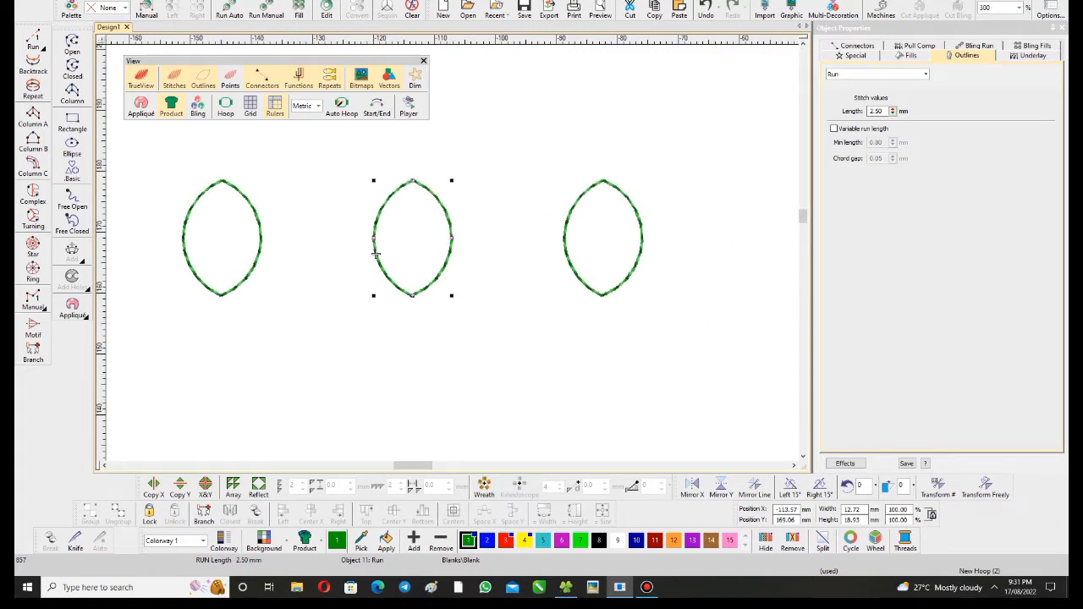
- Move the middle leaf outline up and to the left, to about X -119 mm, Y 178.8 mm
key("Escape")
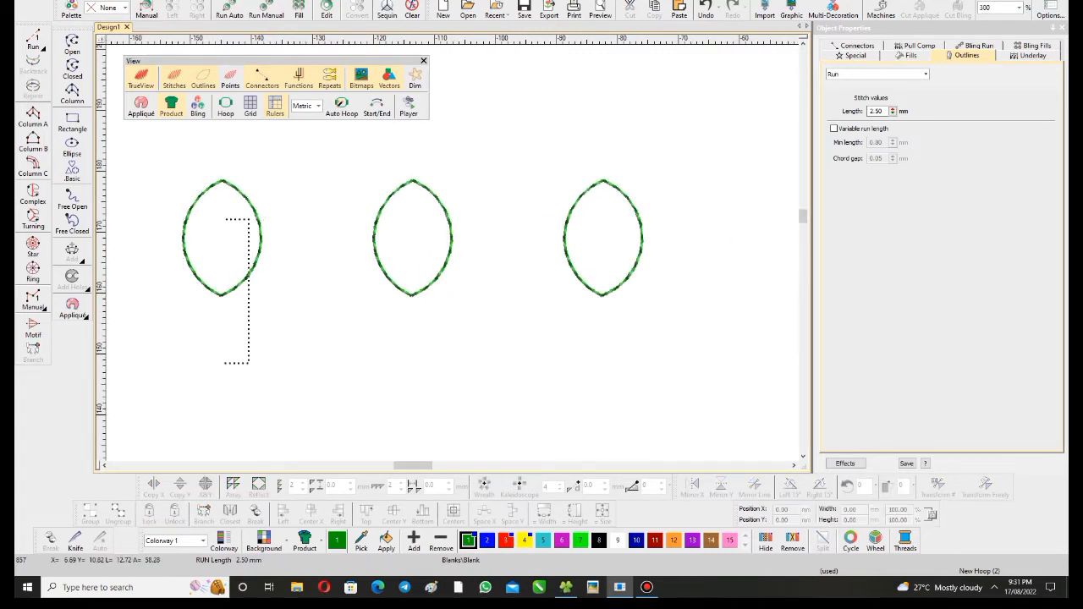
left_click_drag(376, 256, 533, 242)
scroll(472, 353, "up", 1)
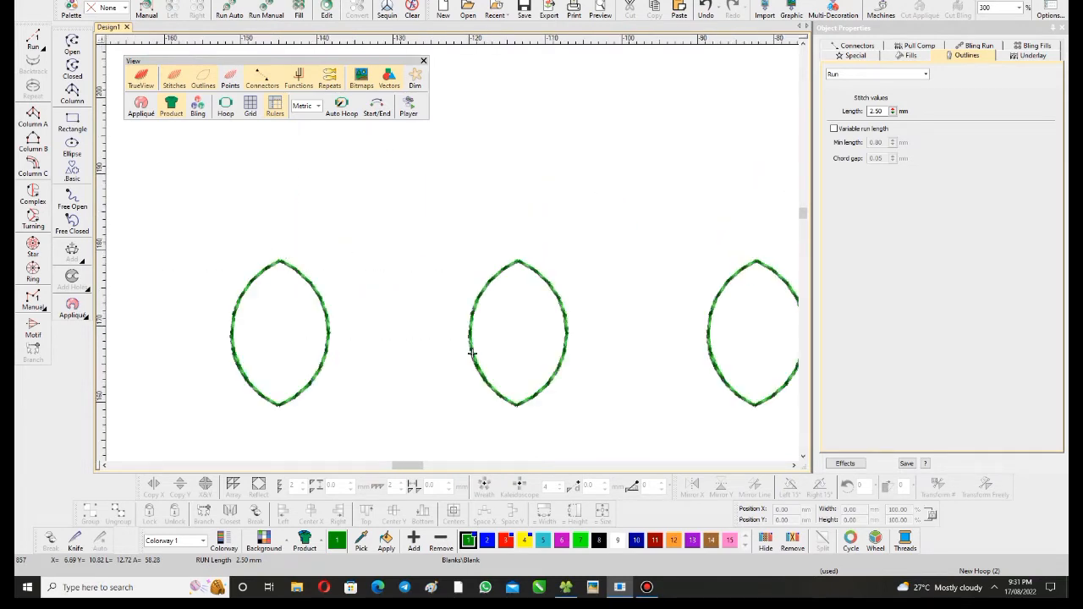
left_click_drag(472, 352, 274, 279)
scroll(273, 279, "down", 2)
scroll(500, 302, "up", 3)
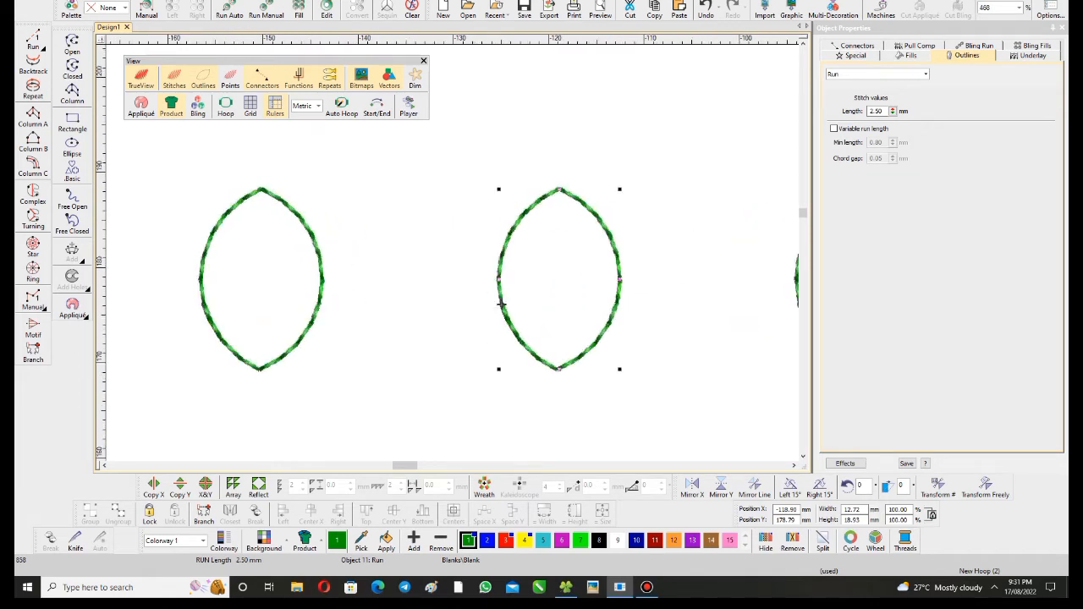
- Measure the distance between the top points of the middle leaf and its left repeat, with TrueView off
key("m")
left_click_drag(559, 199, 260, 198)
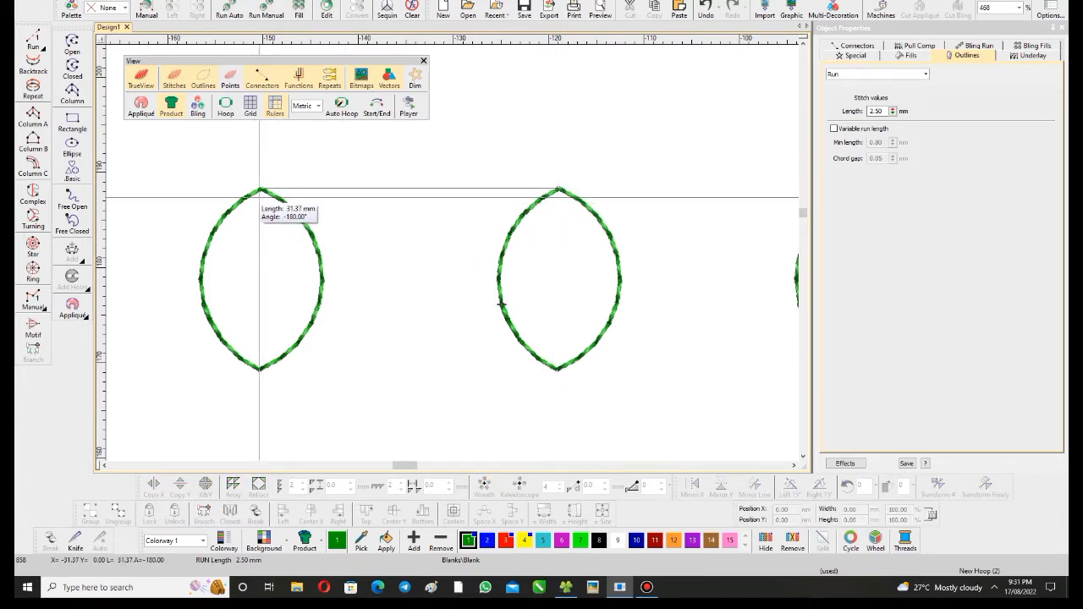
scroll(656, 202, "up", 4)
scroll(423, 249, "up", 8)
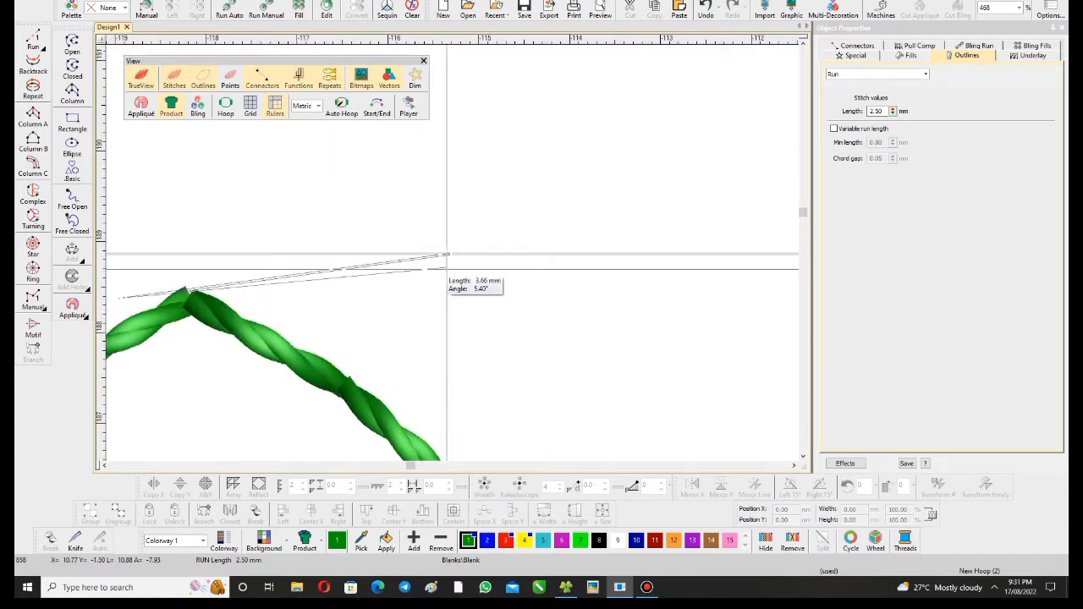
scroll(283, 284, "down", 2)
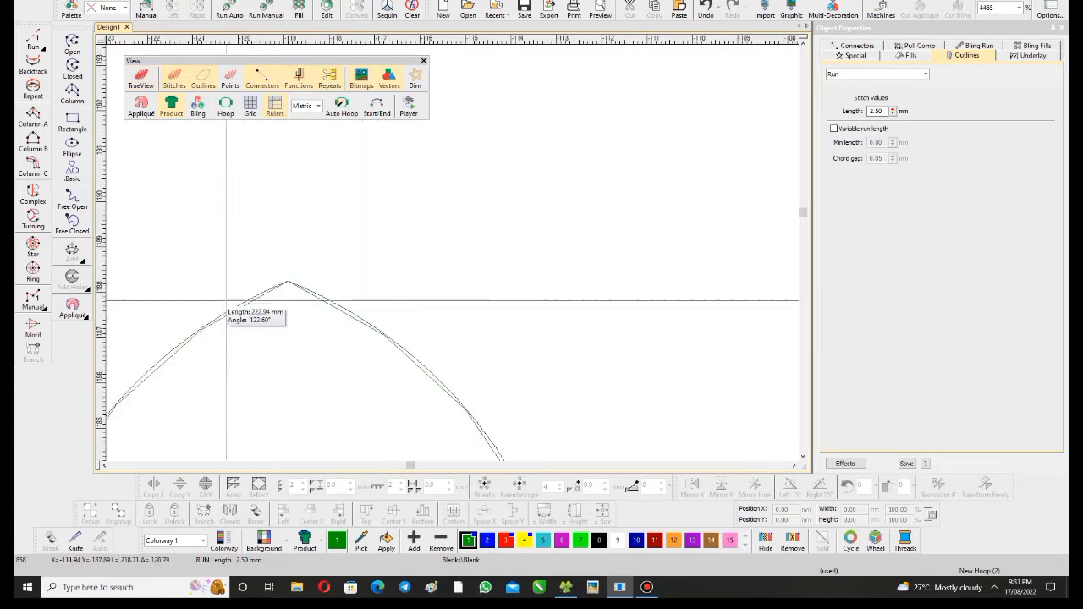
scroll(288, 281, "down", 6)
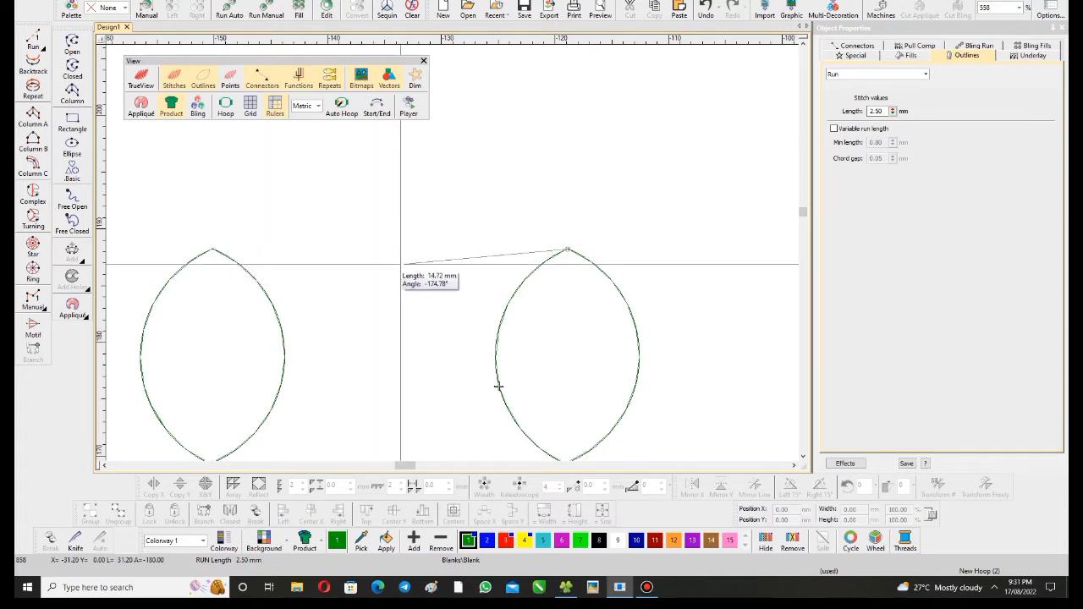
scroll(498, 385, "down", 2)
- Select the middle leaf outline and review its horizontal distance in the Repeats settings
left_click(459, 285)
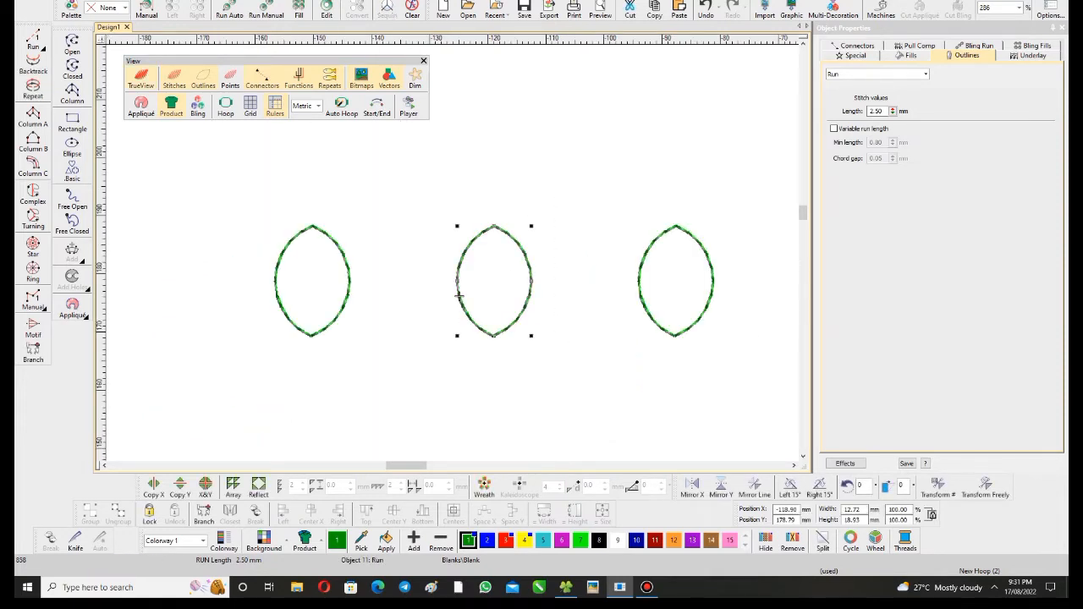
scroll(383, 351, "up", 2)
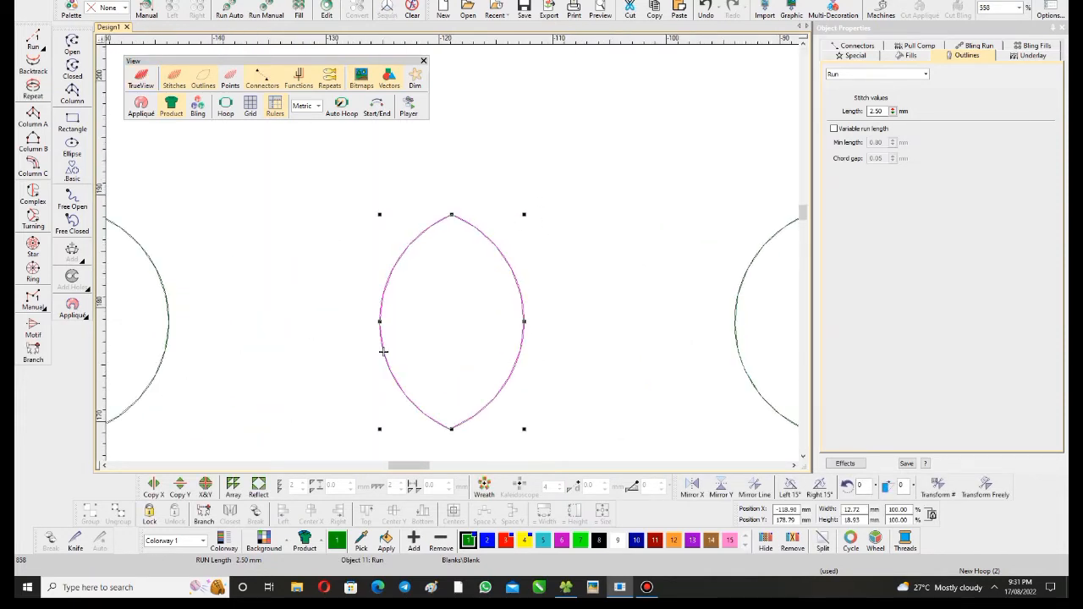
scroll(383, 351, "down", 2)
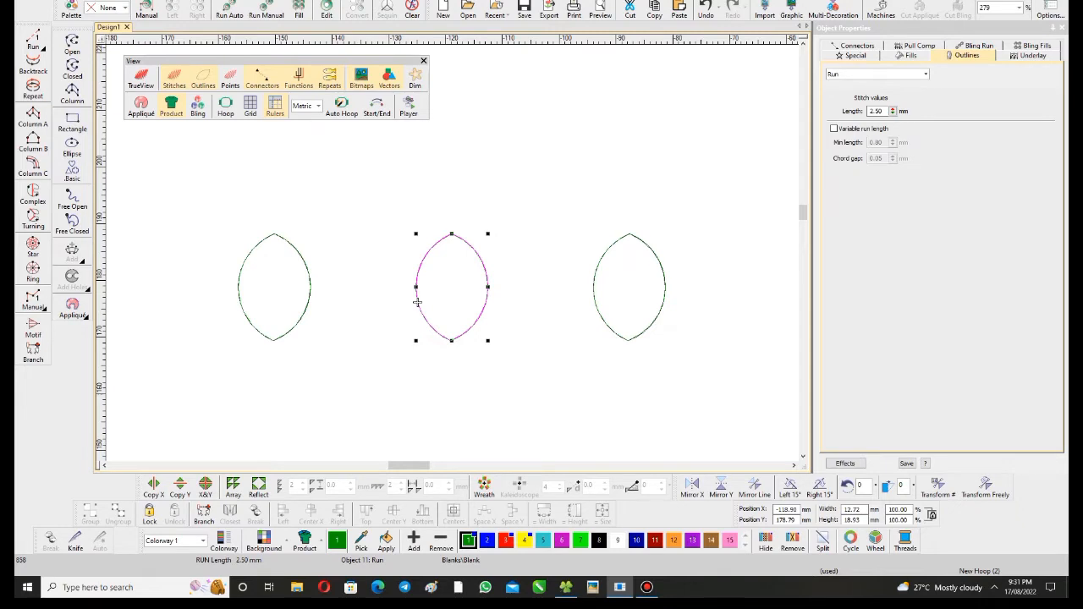
key("ctrl+shift+r")
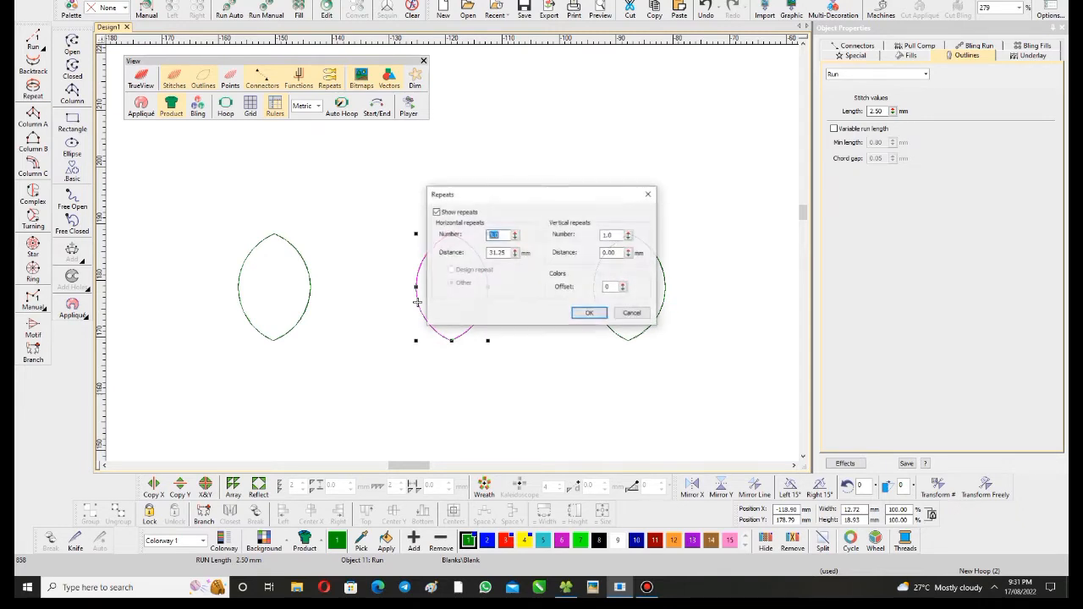
key("Tab")
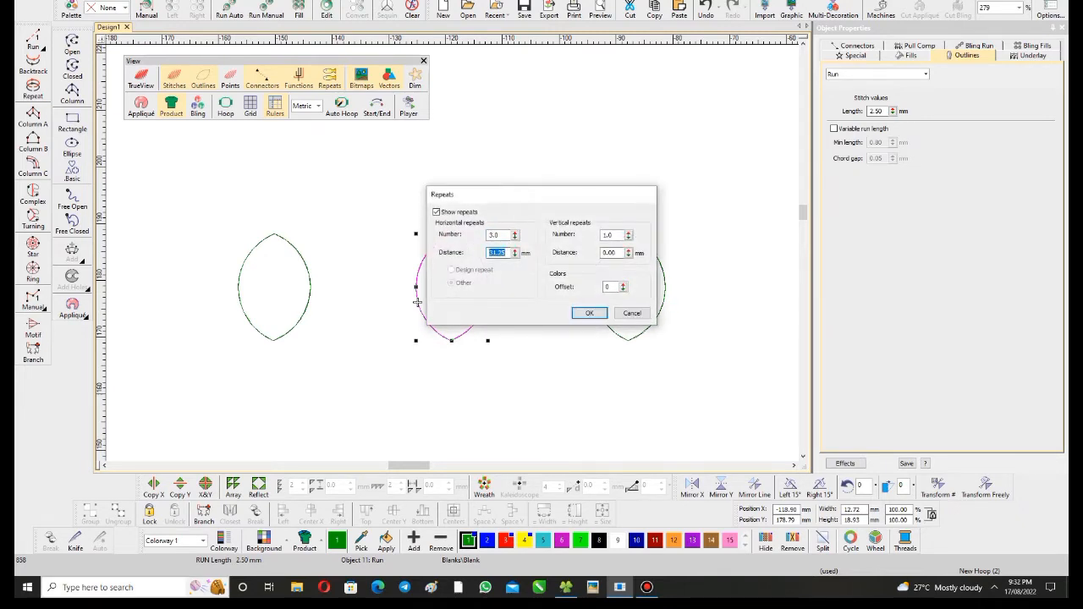
- Switch to Calculator and divide the 31.25 mm repeat distance by 2
left_click(136, 587)
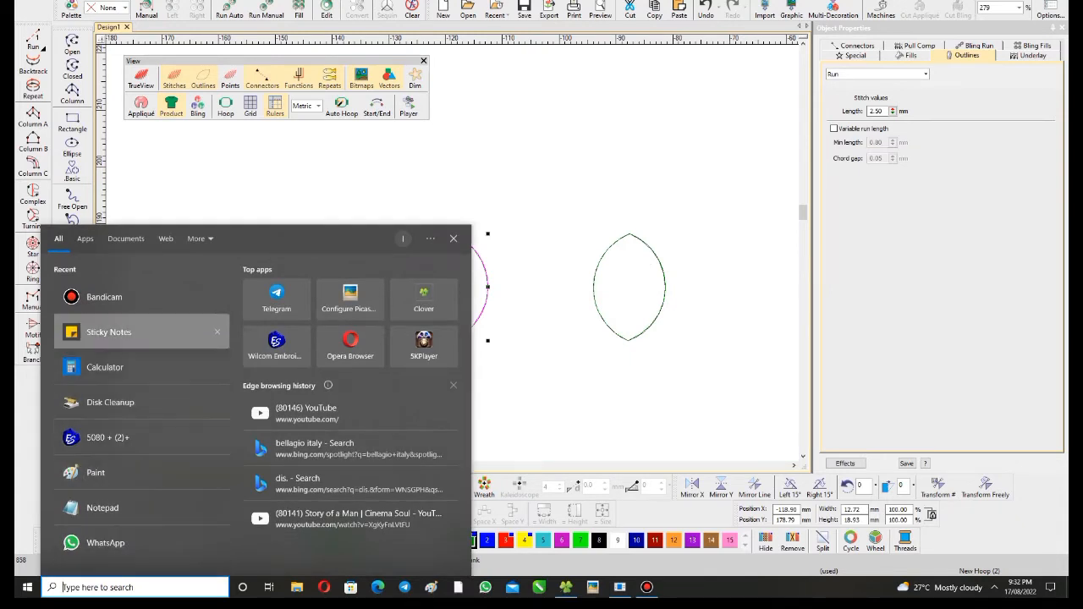
left_click(127, 367)
type("31")
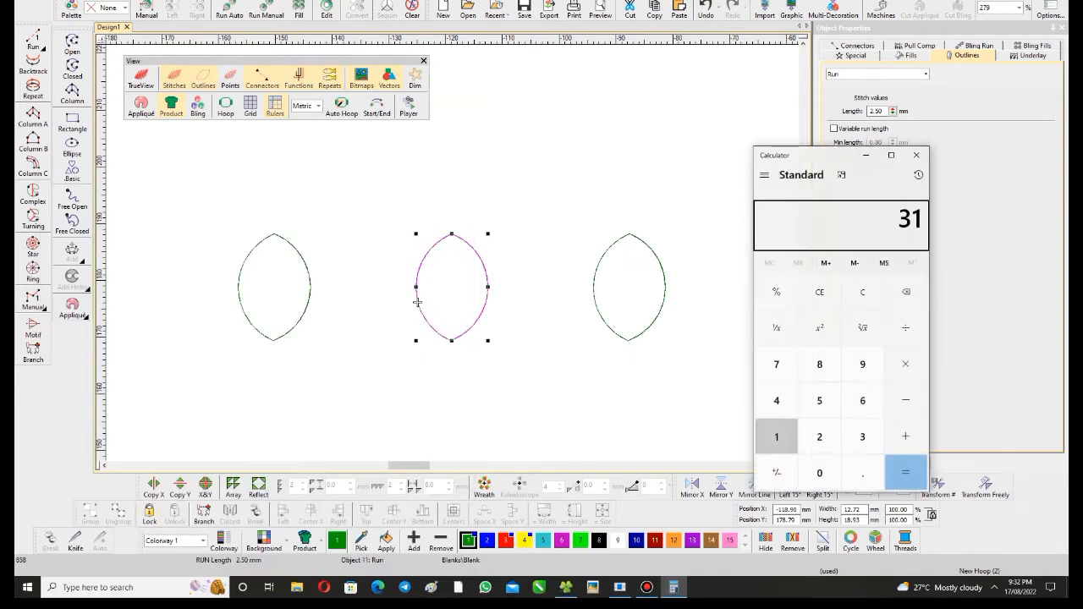
type("3.31")
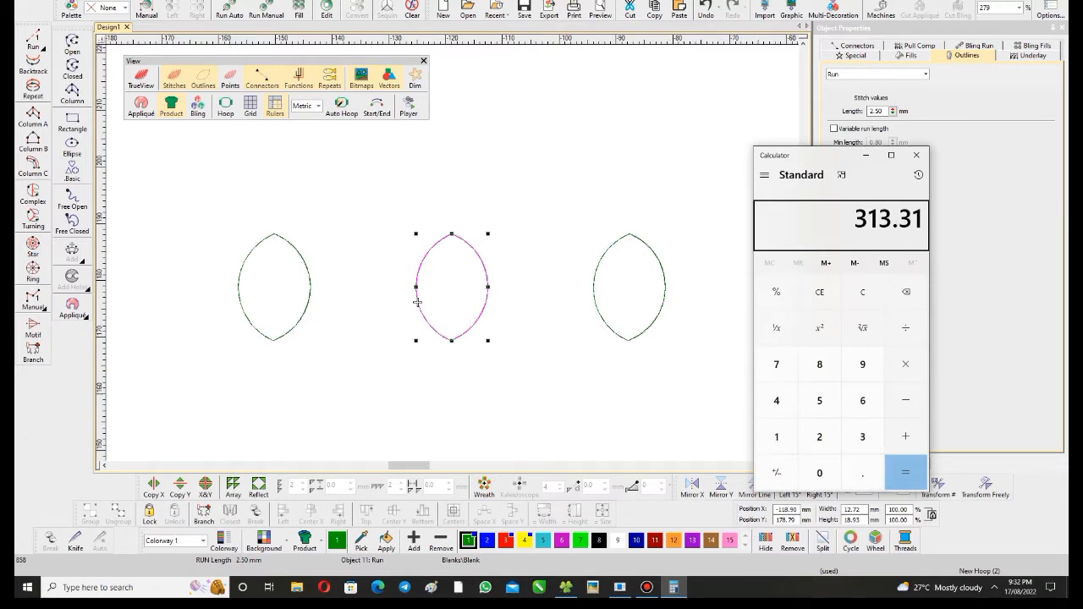
key("Escape")
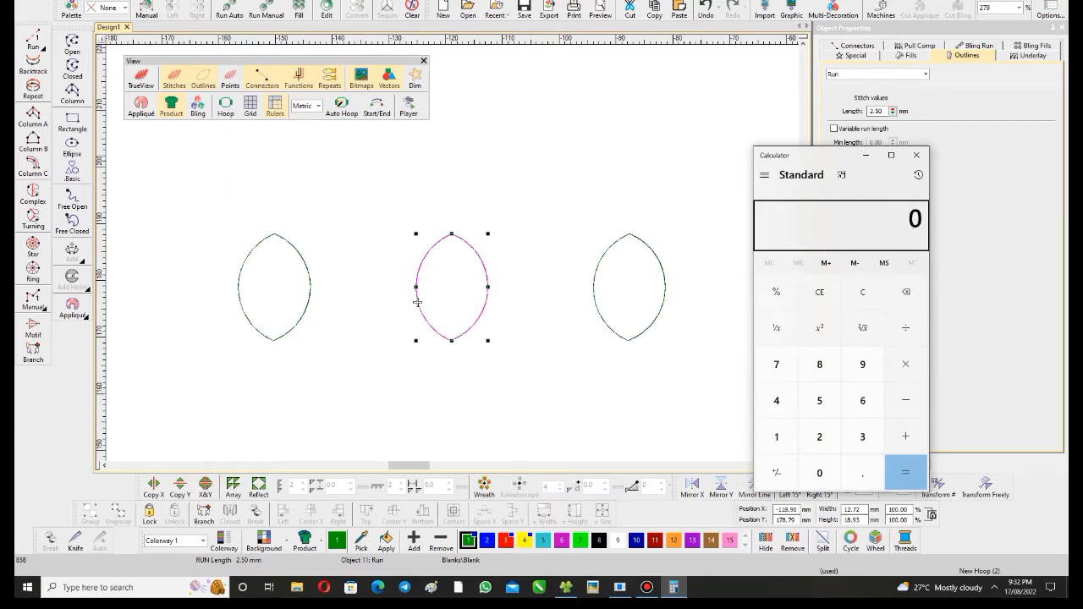
type("31.25/2")
key("Return")
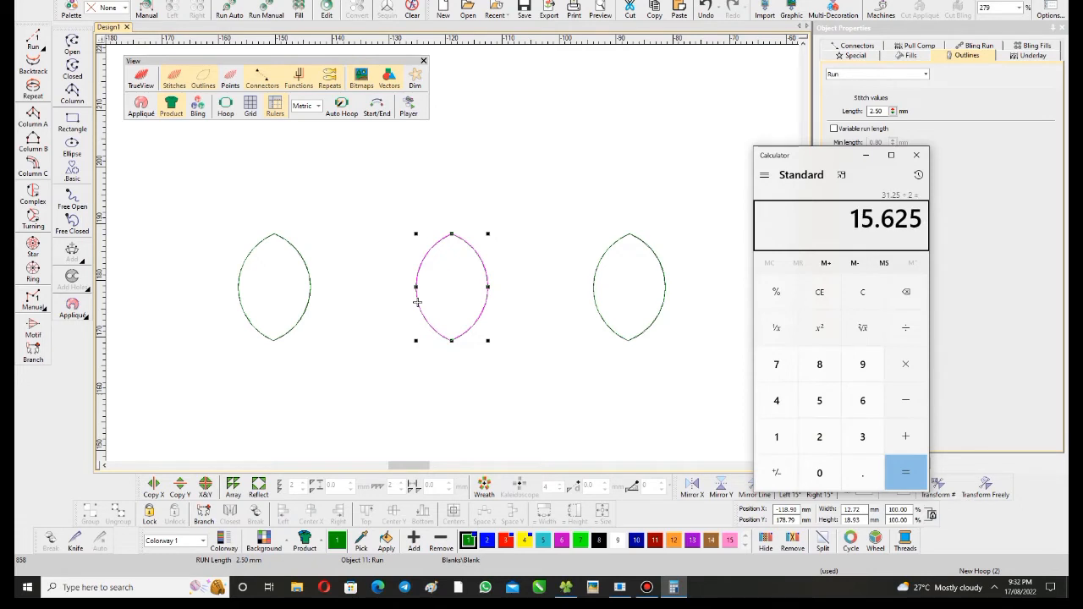
- Switch back to Wilcom EmbroideryStudio and set the horizontal repeat distance to 15.62 mm, keeping 3 repeats
key("alt+Tab")
key("alt+r")
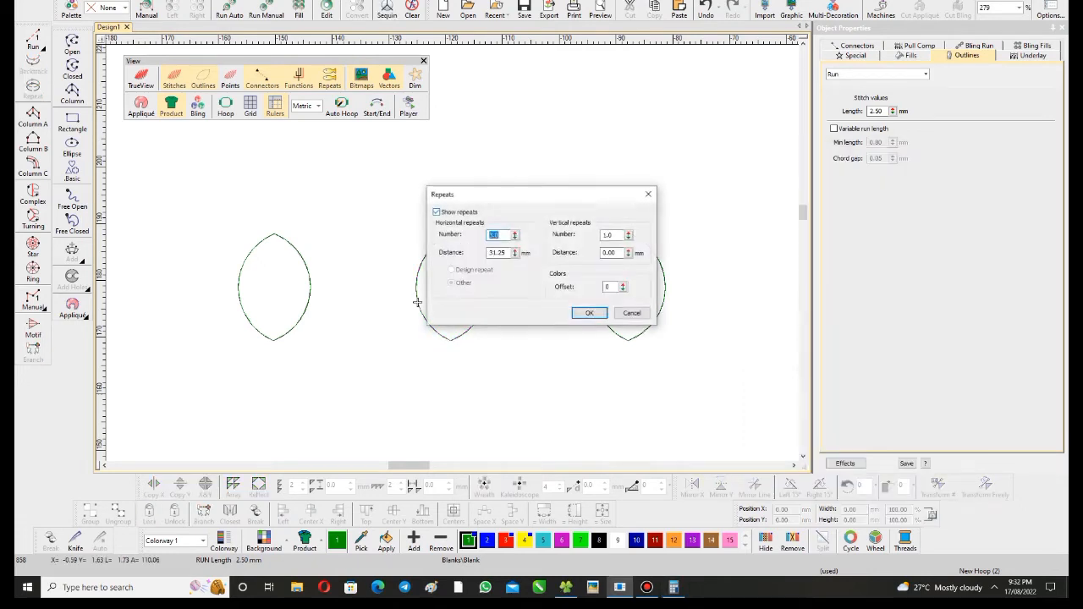
key("Tab")
type("15.")
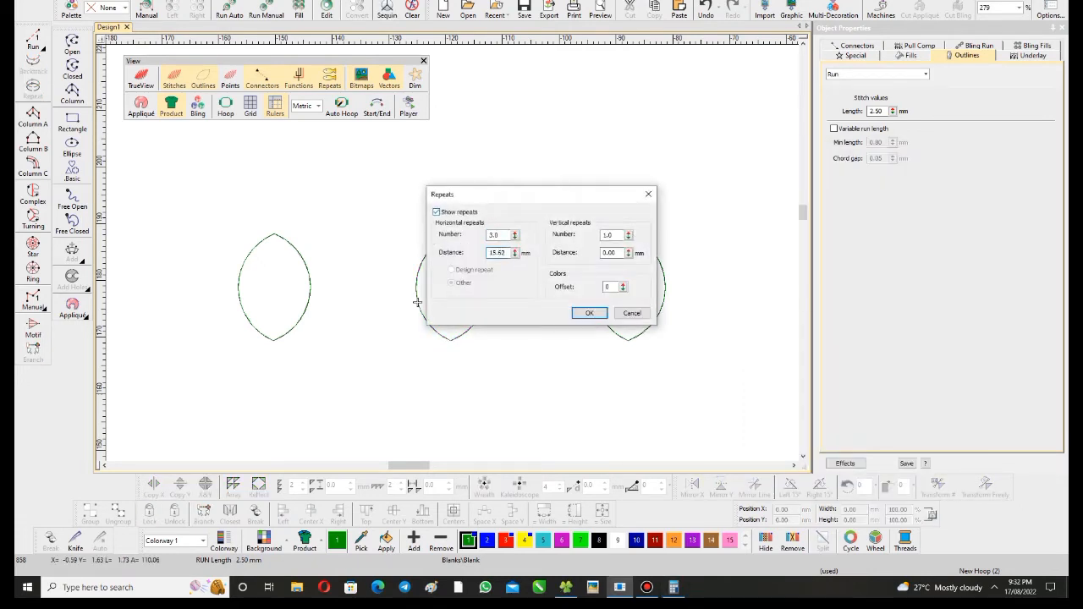
key("Return")
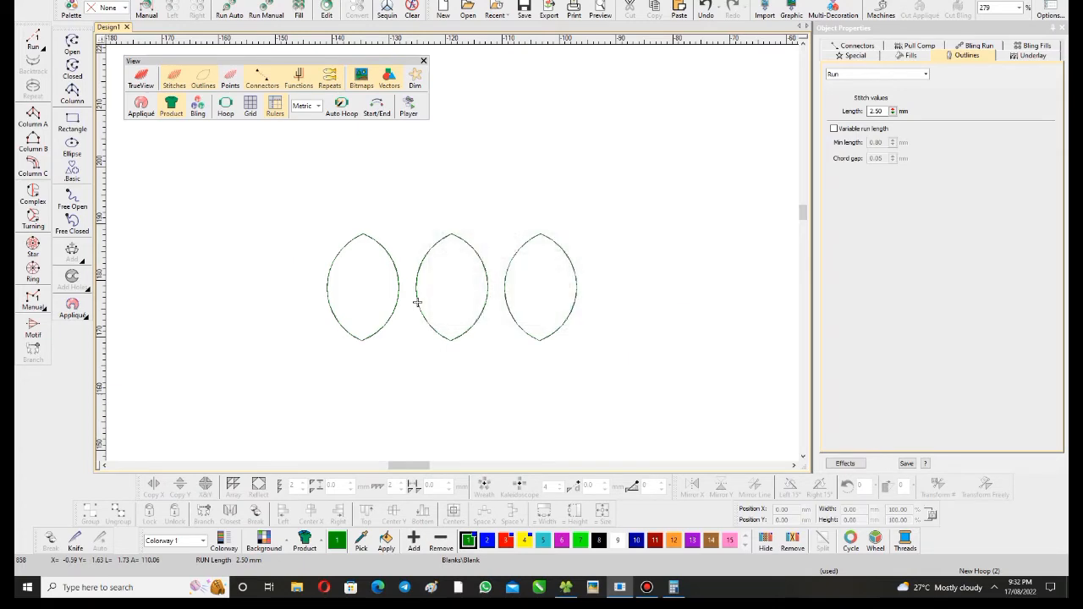
- Measure the spacing between the middle leaf outline and its left repeat
scroll(417, 302, "up", 5)
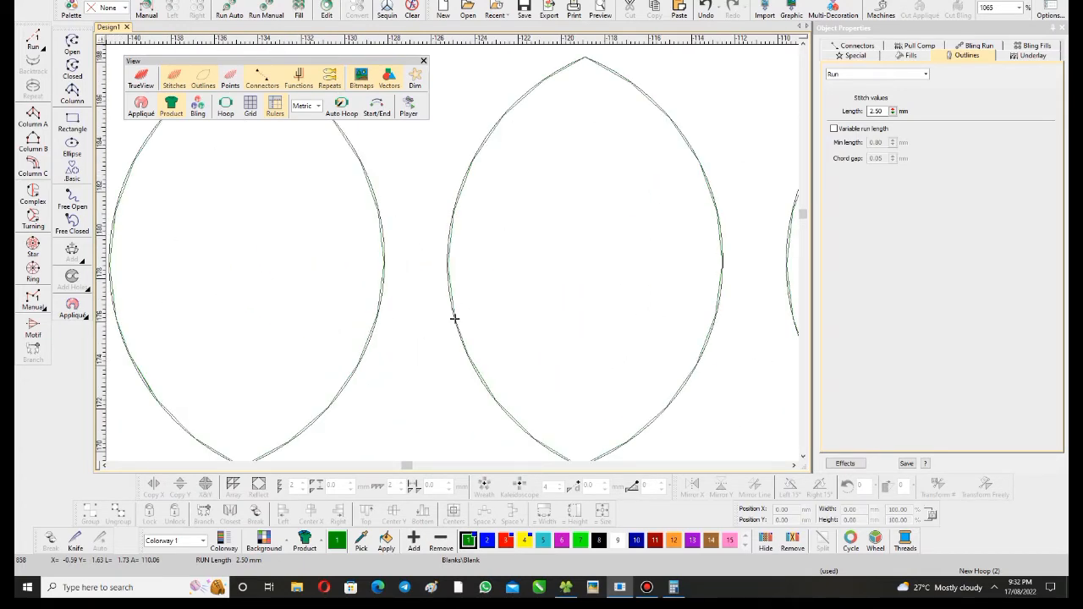
key("shift+z")
left_click(452, 286)
left_click_drag(452, 286, 274, 286)
key("Escape")
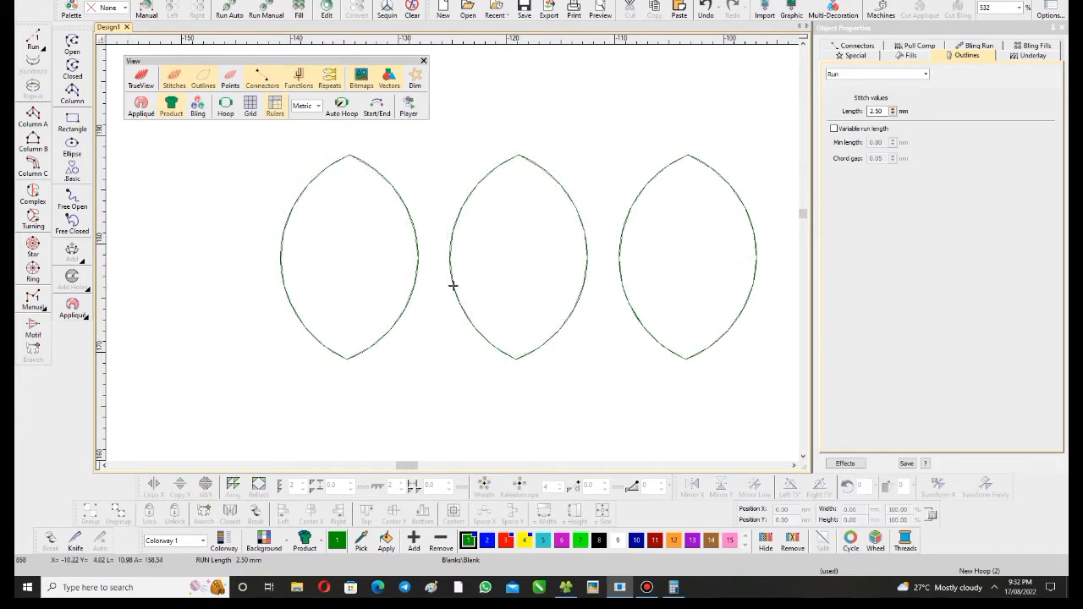
- Copy the middle leaf outline onto the position of its left repeat and turn off the display of repeats
left_click_drag(452, 286, 283, 286)
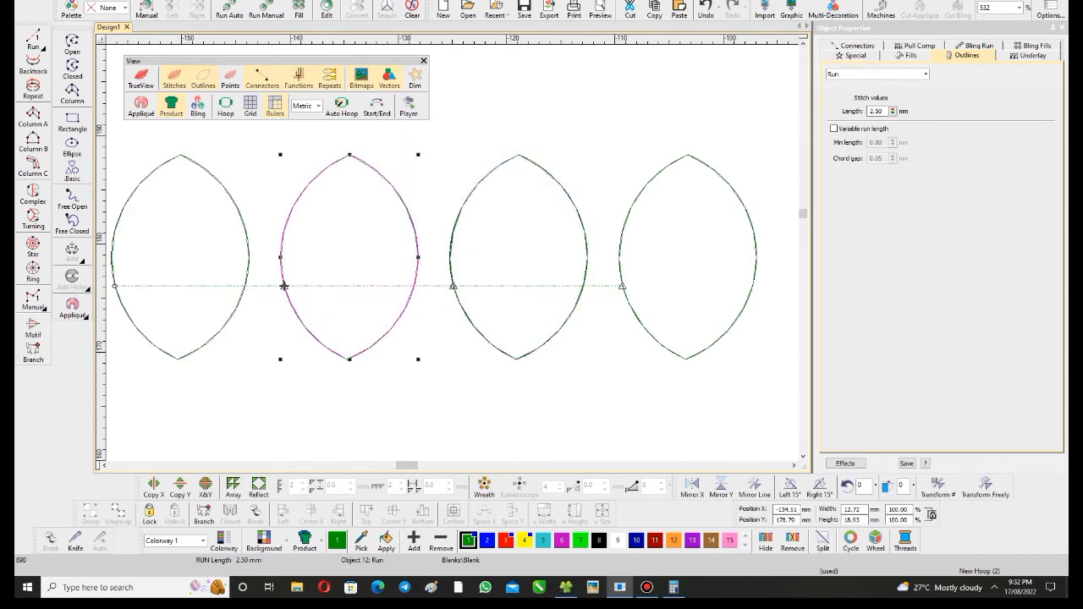
left_click(330, 78)
left_click(581, 313)
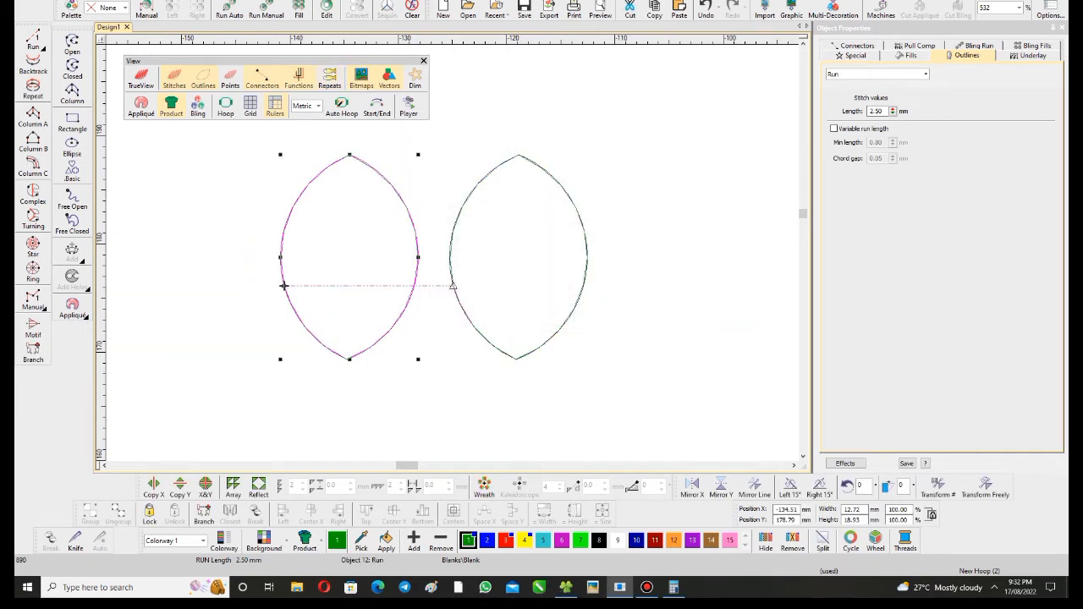
scroll(580, 316, "down", 2)
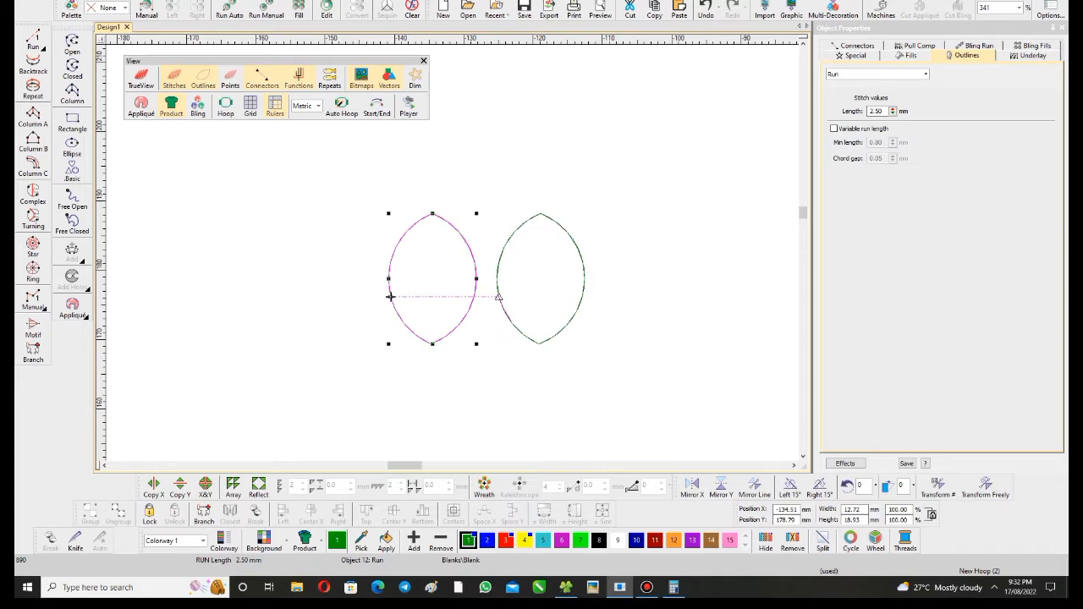
- Switch to Calculator and halve the 250 mm head distance three times in a row
left_click(673, 587)
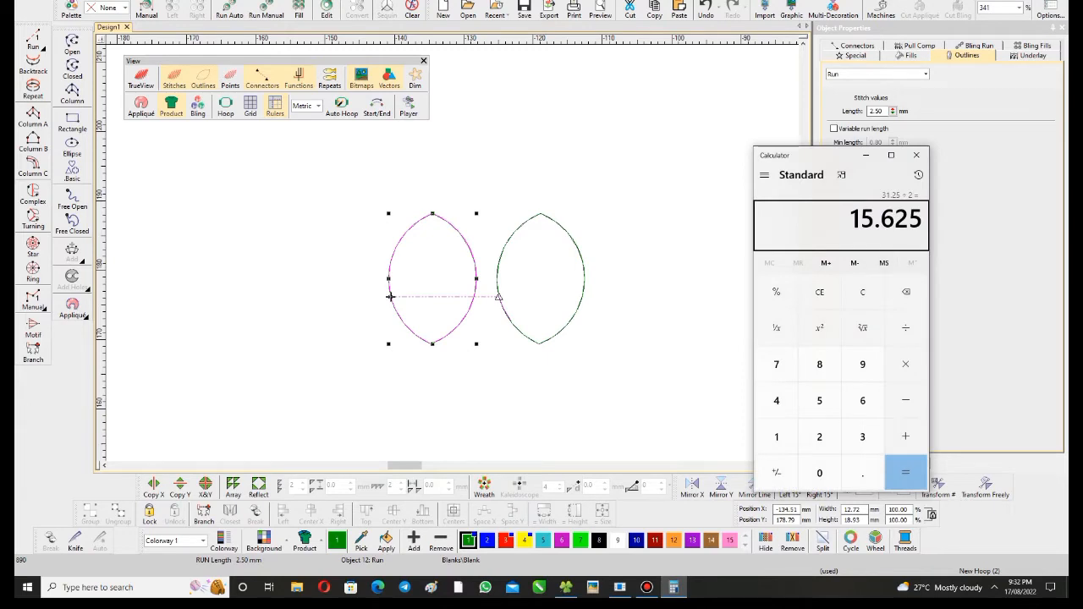
key("Escape")
type("250")
key("slash")
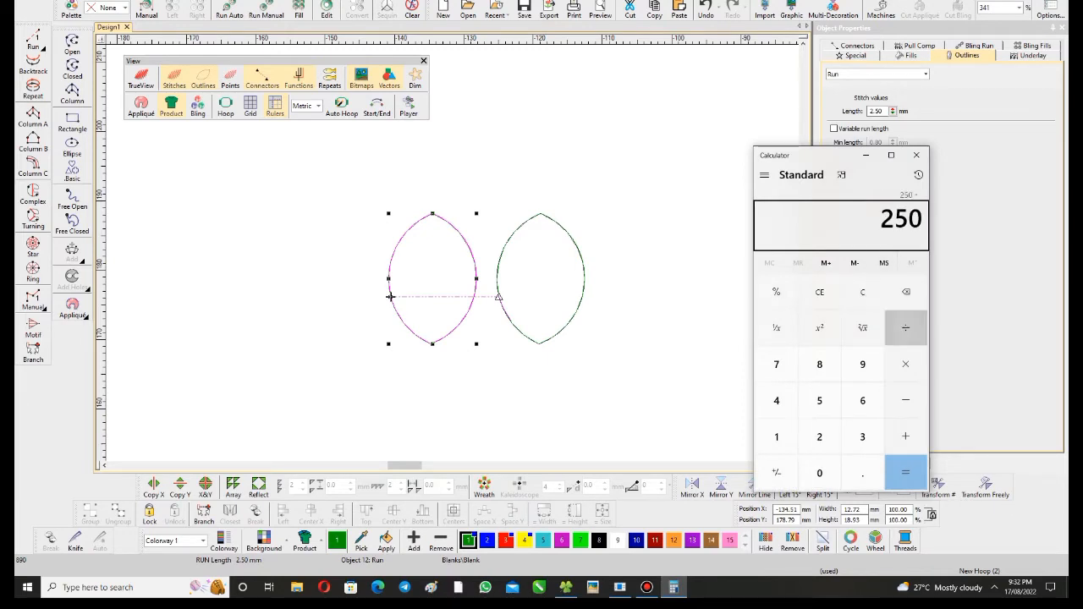
type("2")
key("Return")
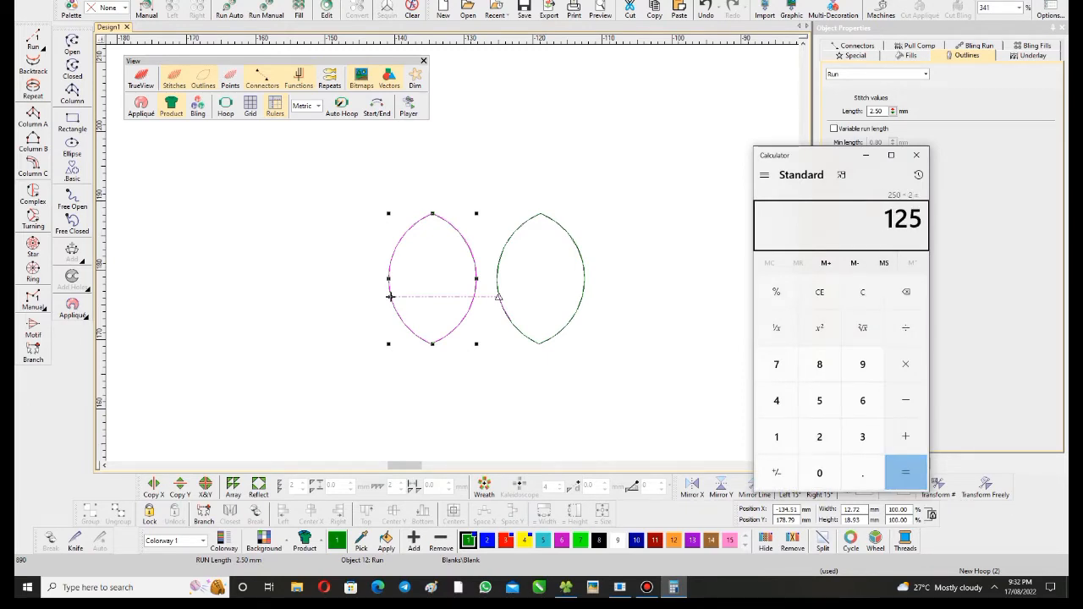
key("slash")
type("2")
key("Return")
key("slash")
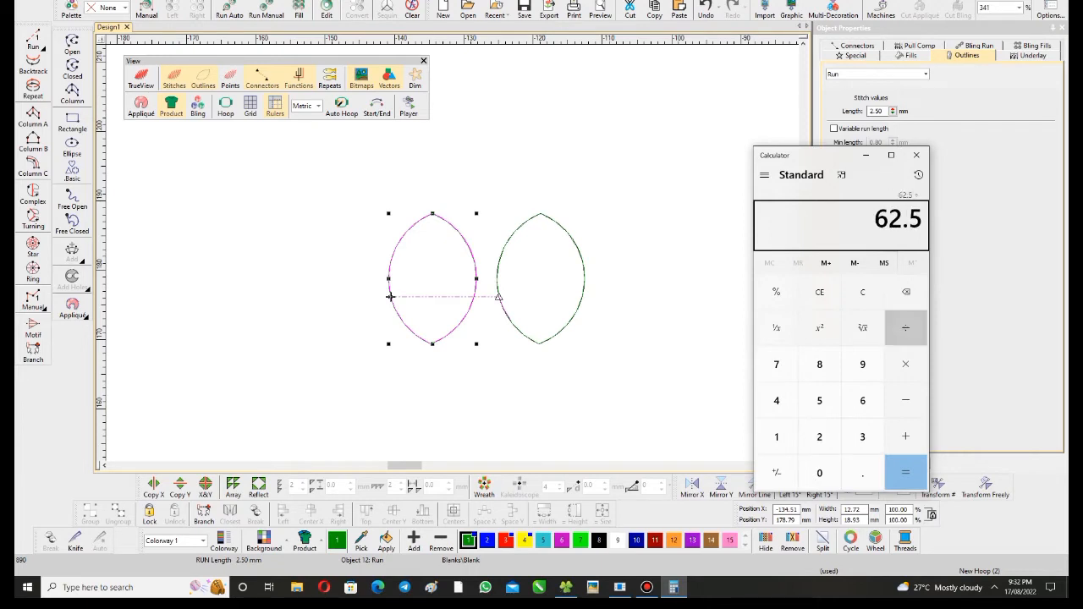
type("2")
key("Return")
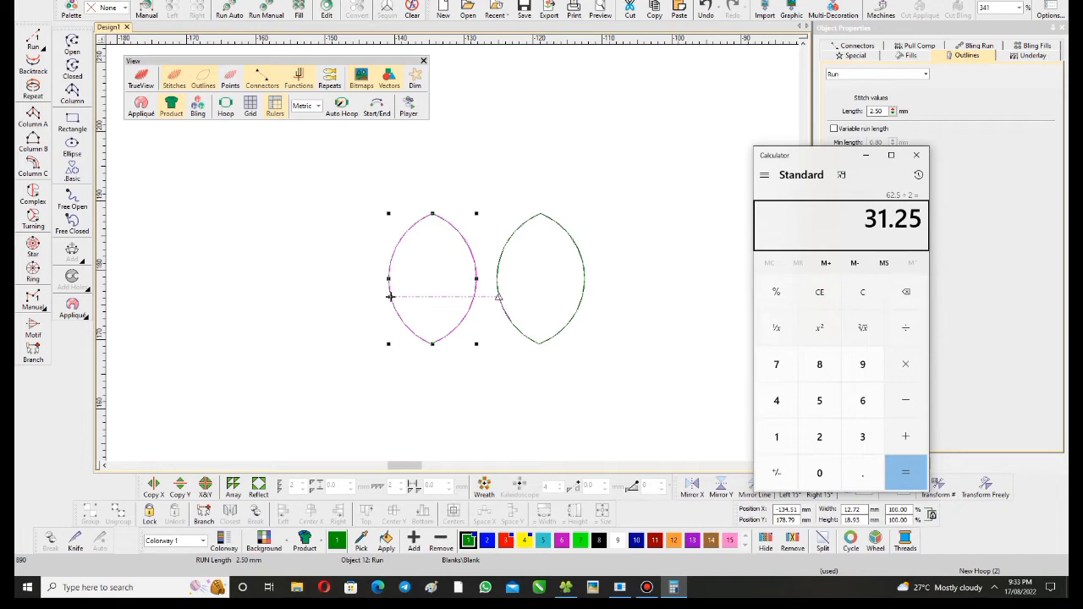
- Switch back to Wilcom EmbroideryStudio and duplicate the left leaf outline 14 times, extending the row leftwards at the same spacing
key("alt+Tab")
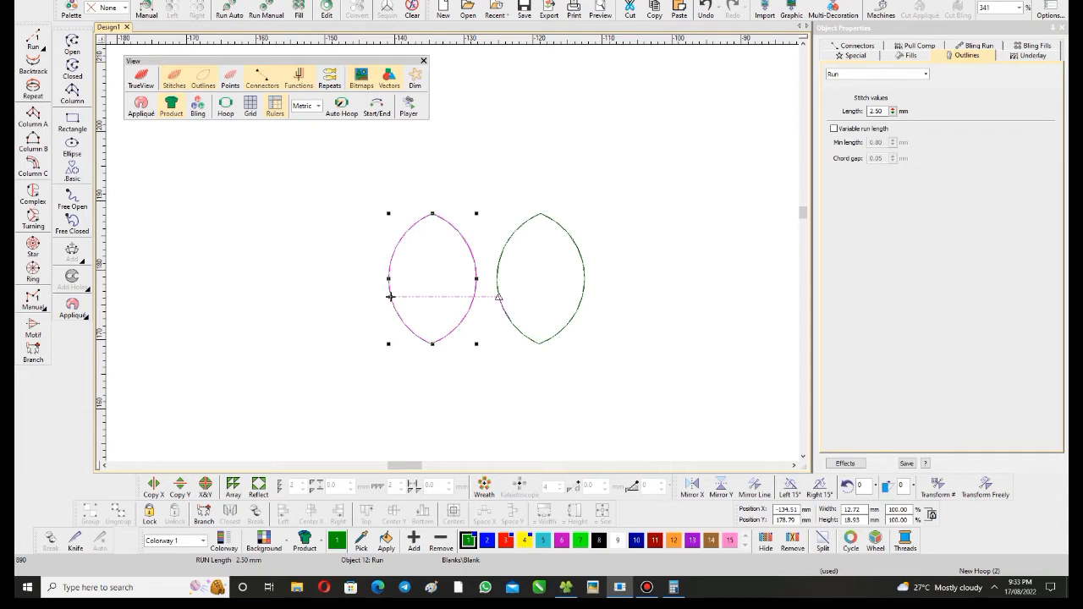
scroll(479, 275, "down", 2)
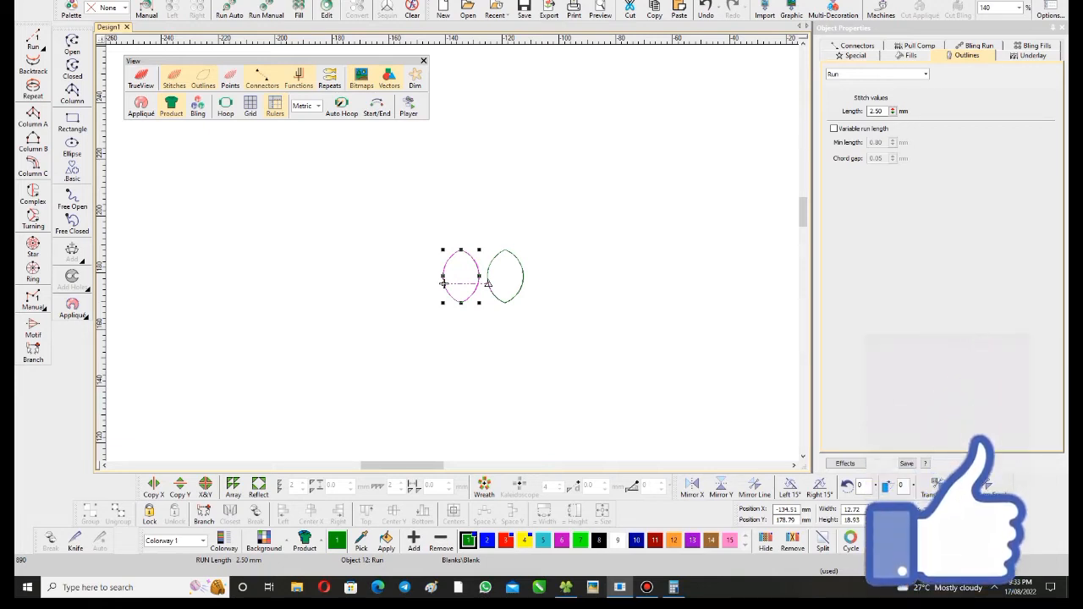
key("ctrl+d")
key("ctrl+d")
key("ctrl+d")
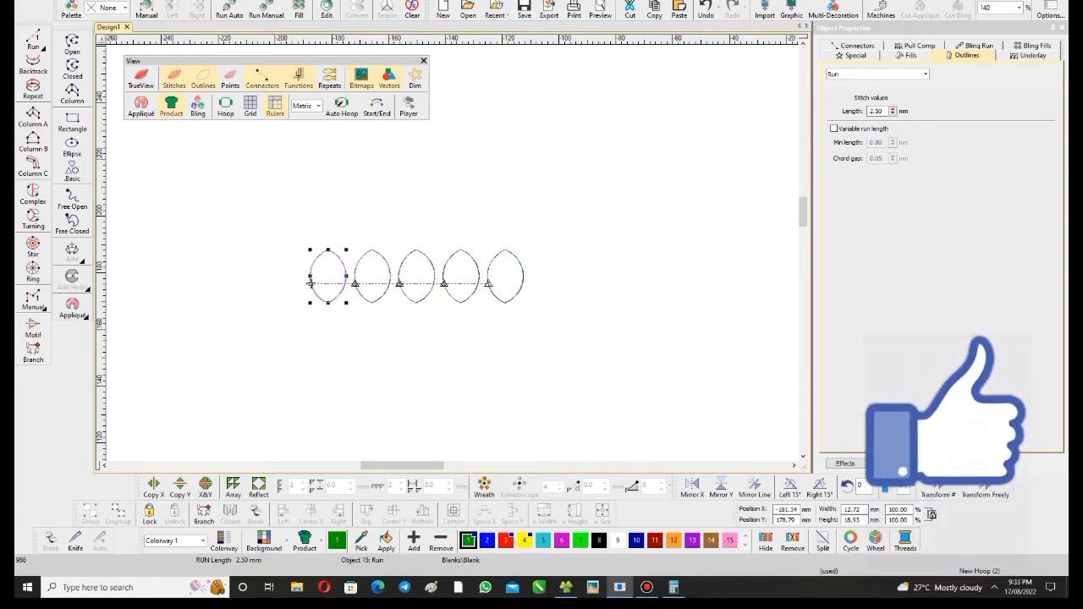
key("ctrl+d")
key("ctrl+d")
key("ctrl+d")
key("shift+z")
key("shift+z")
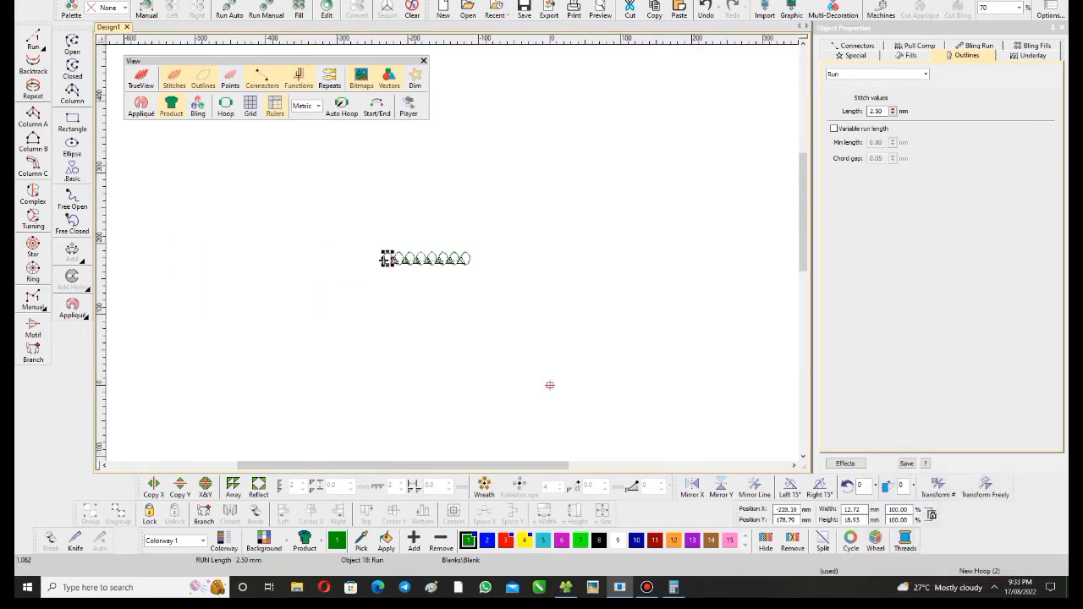
key("ctrl+d")
key("ctrl+d")
key("ctrl+d")
key("ctrl+d")
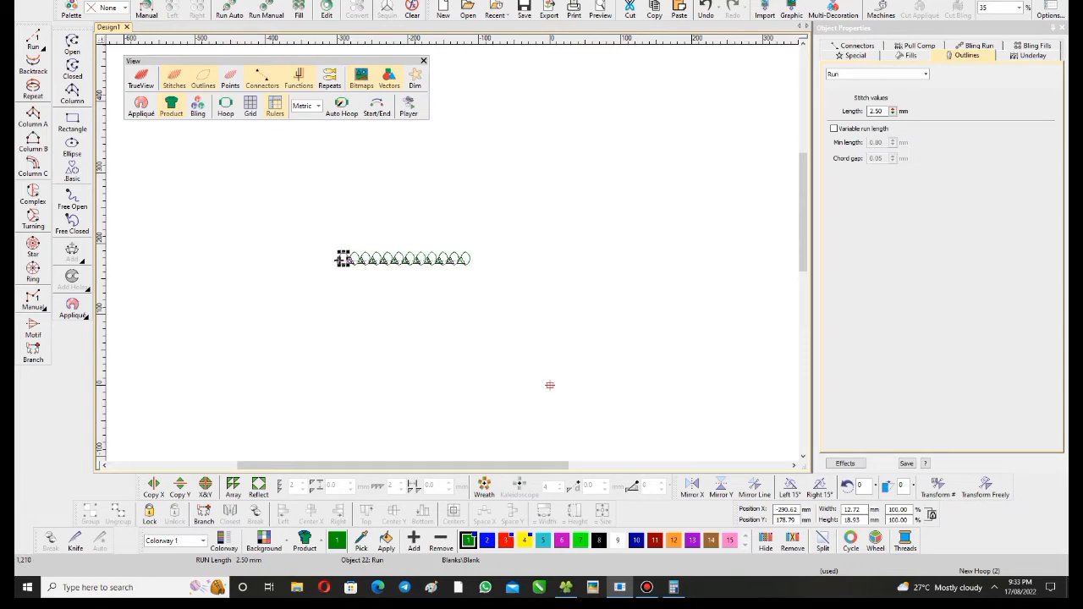
key("ctrl+d")
key("ctrl+d")
key("ctrl+d")
key("ctrl+d")
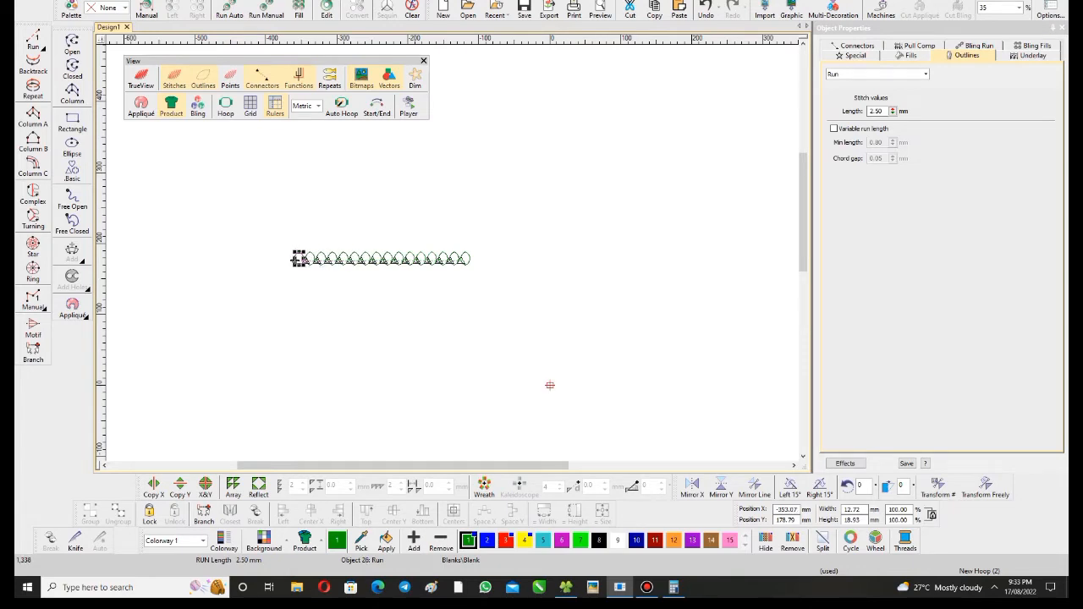
- Show repeats of the leaf row with a horizontal distance of 250 mm
key("shift+d")
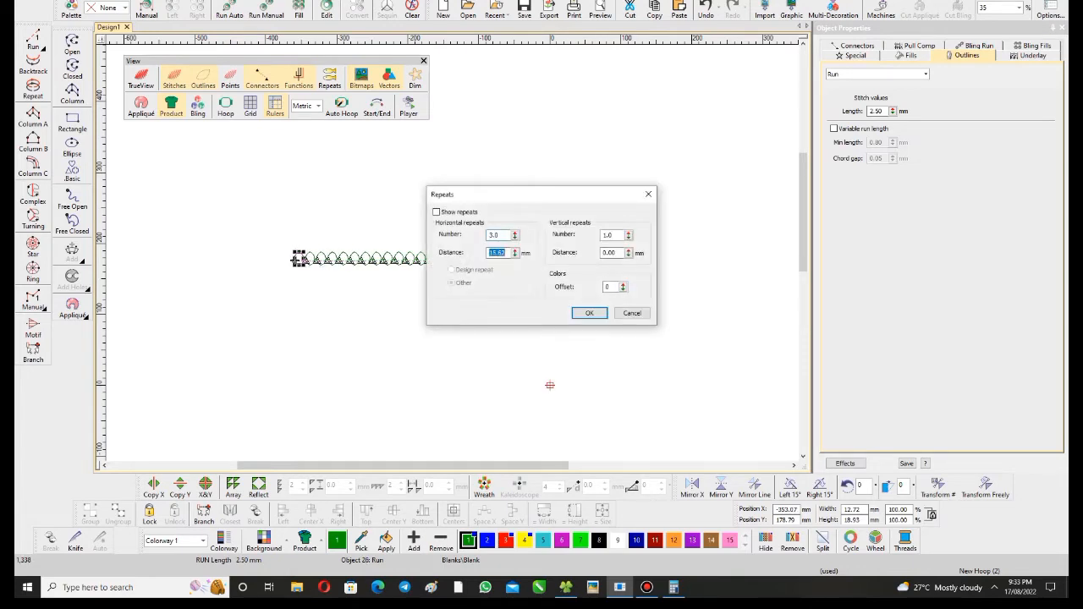
type("25")
key("shift+Tab")
key("shift+Tab")
key("space")
key("Return")
- Hide the connectors and machine functions on the leaf row and clear the object selection
key("z")
key("shift+c")
key("shift+f")
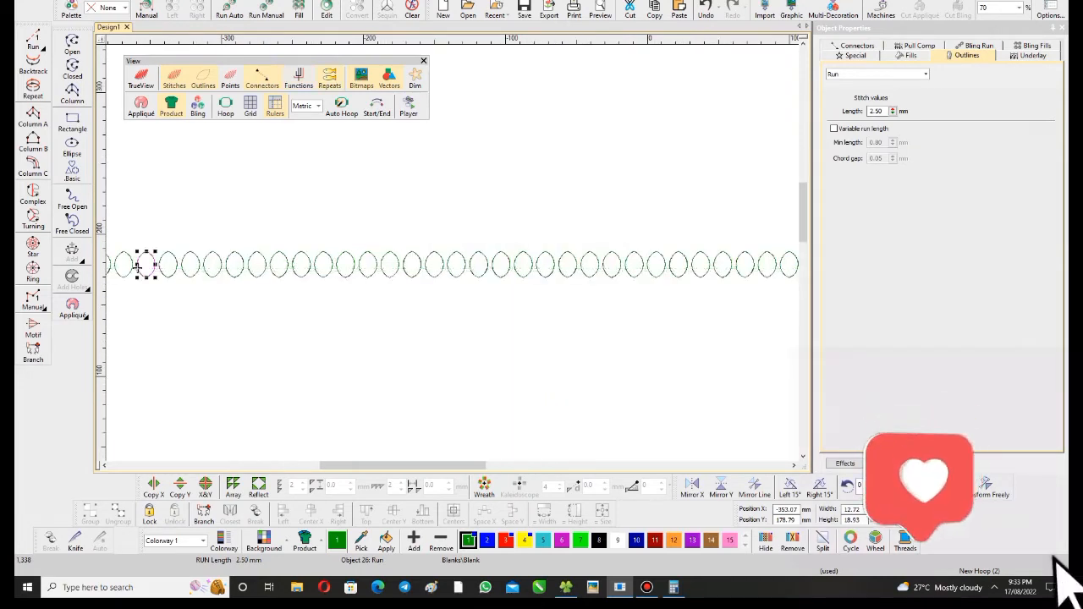
scroll(137, 267, "up", 1)
scroll(356, 298, "down", 2)
key("Escape")
scroll(764, 392, "down", 3)
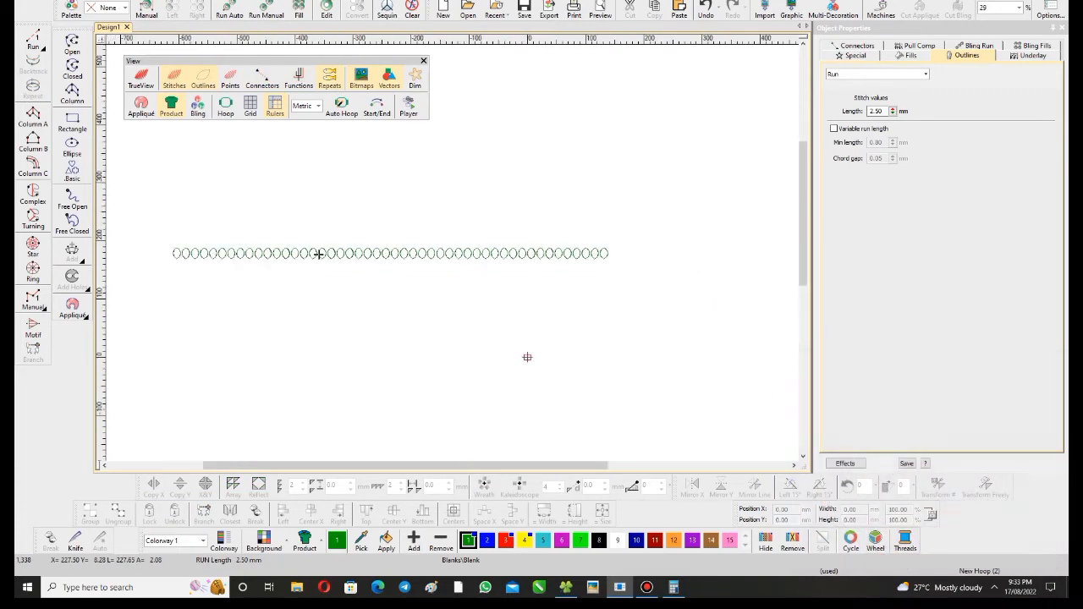
- Set the number of horizontal repeats to 11 in the Repeats settings
key("ctrl+shift+r")
key("Tab")
key("Tab")
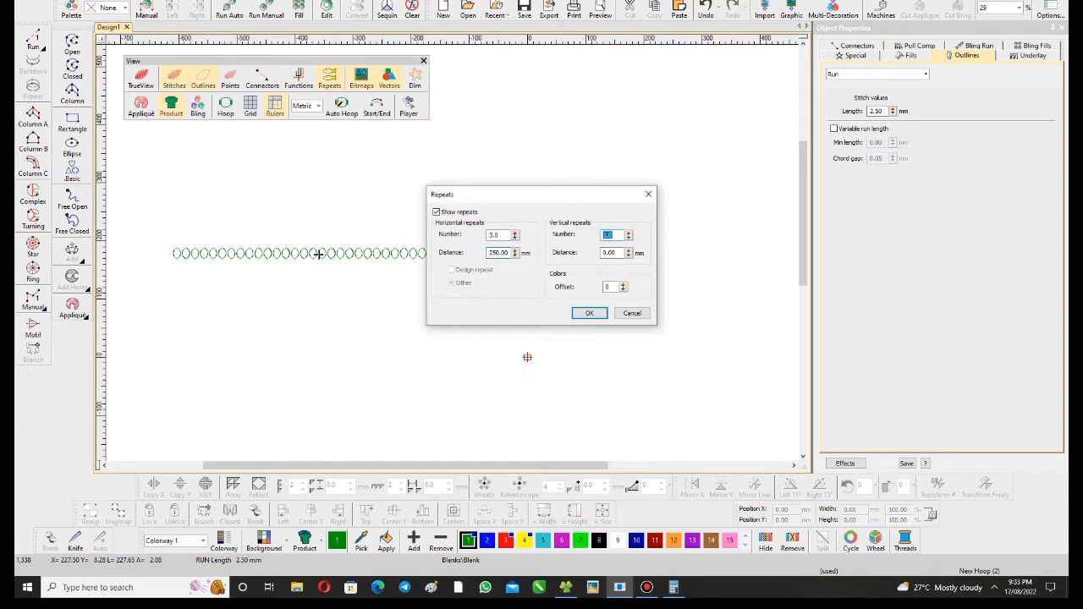
key("shift+Tab")
key("shift+Tab")
type("11")
key("Return")
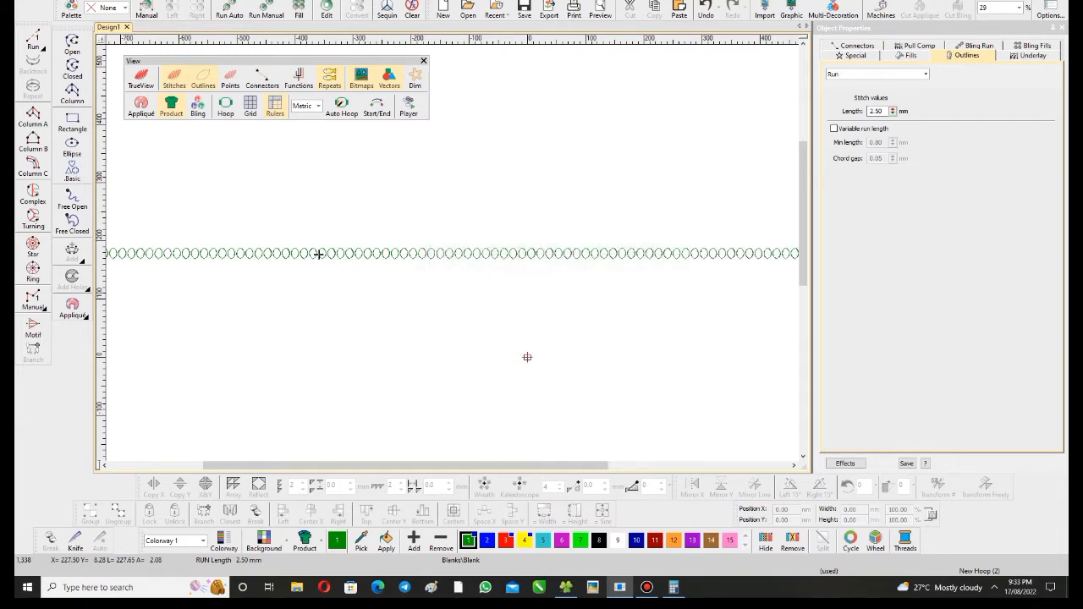
scroll(382, 252, "down", 3)
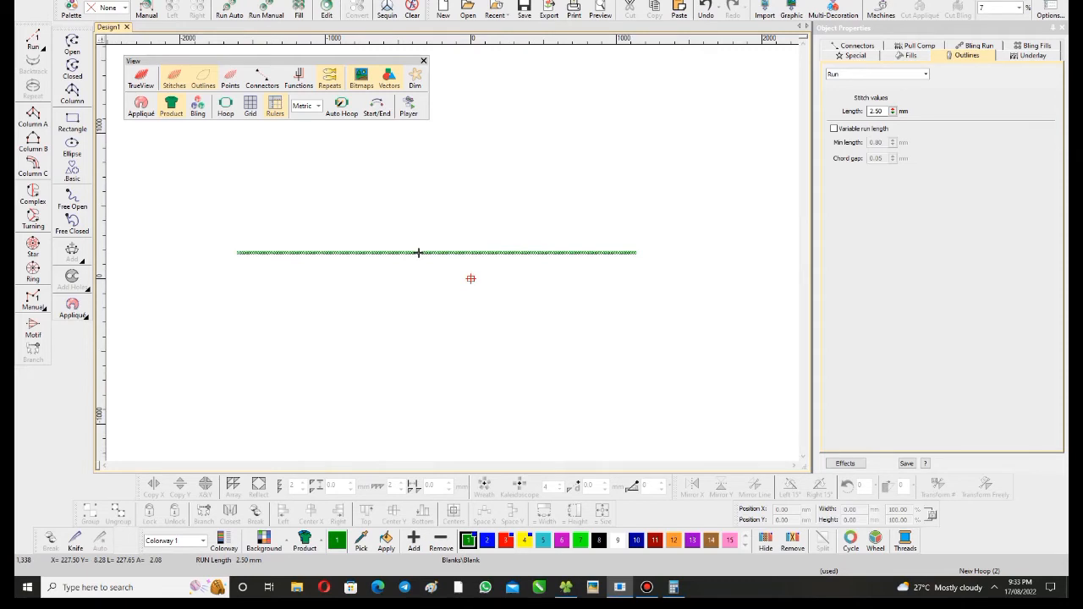
- Review the horizontal repeat number in the Repeats settings, moving the dialog clear of the leaf row
key("z")
key("z")
key("alt+r")
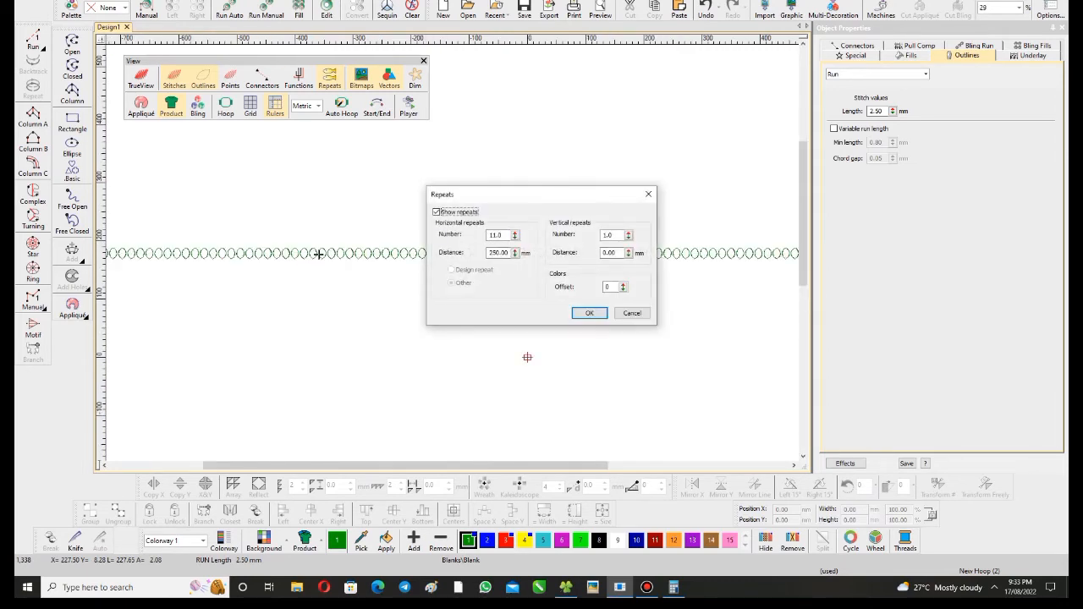
key("Tab")
key("ctrl+a")
left_click_drag(523, 192, 582, 110)
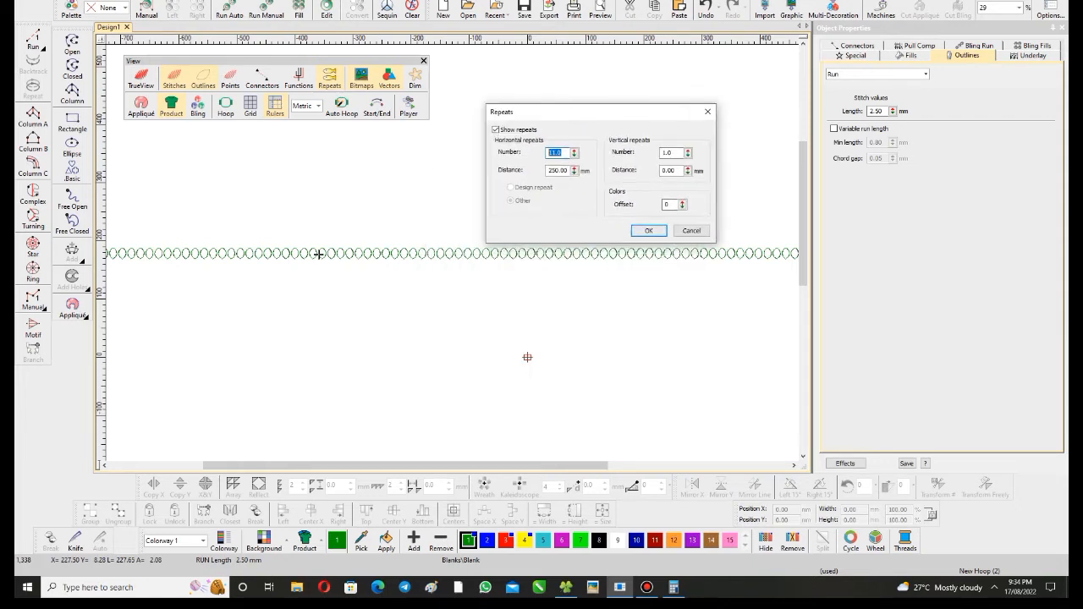
left_click(648, 230)
scroll(122, 197, "up", 1)
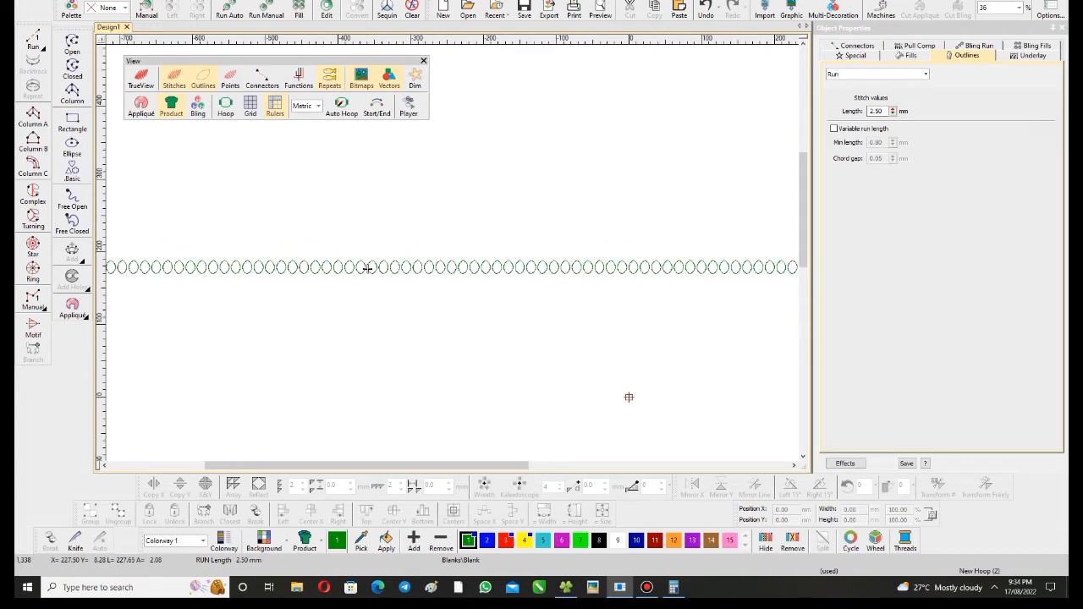
- Turn off Show repeats to view only the original row of leaf outlines
right_click(330, 78)
left_click(440, 213)
left_click(587, 310)
scroll(540, 325, "down", 3)
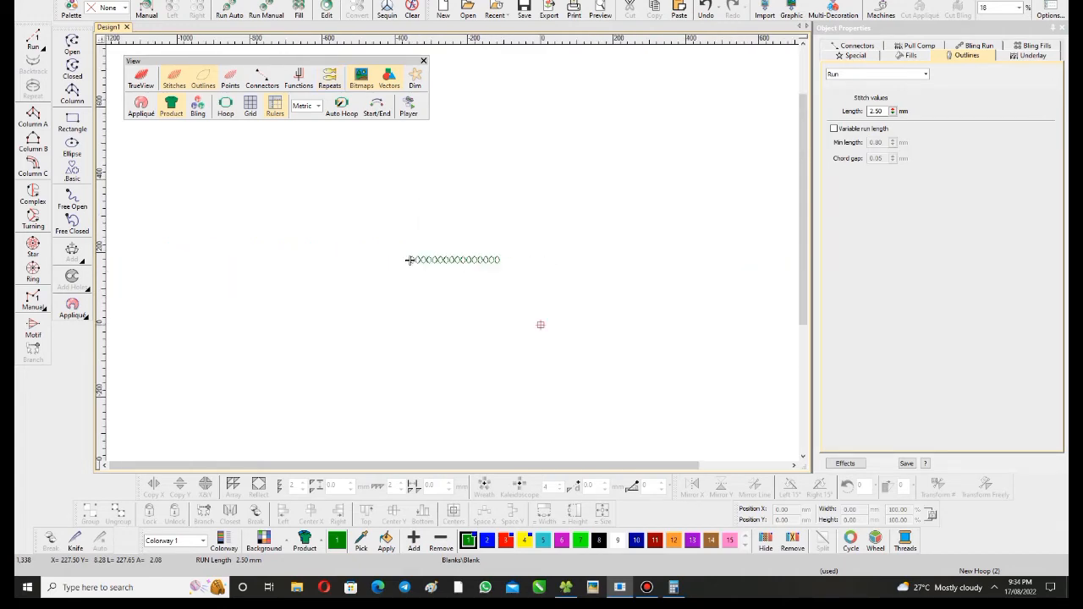
- Turn Show repeats back on and view the full length of the repeated leaf row
scroll(493, 265, "up", 4)
right_click(330, 79)
left_click(440, 212)
left_click(587, 310)
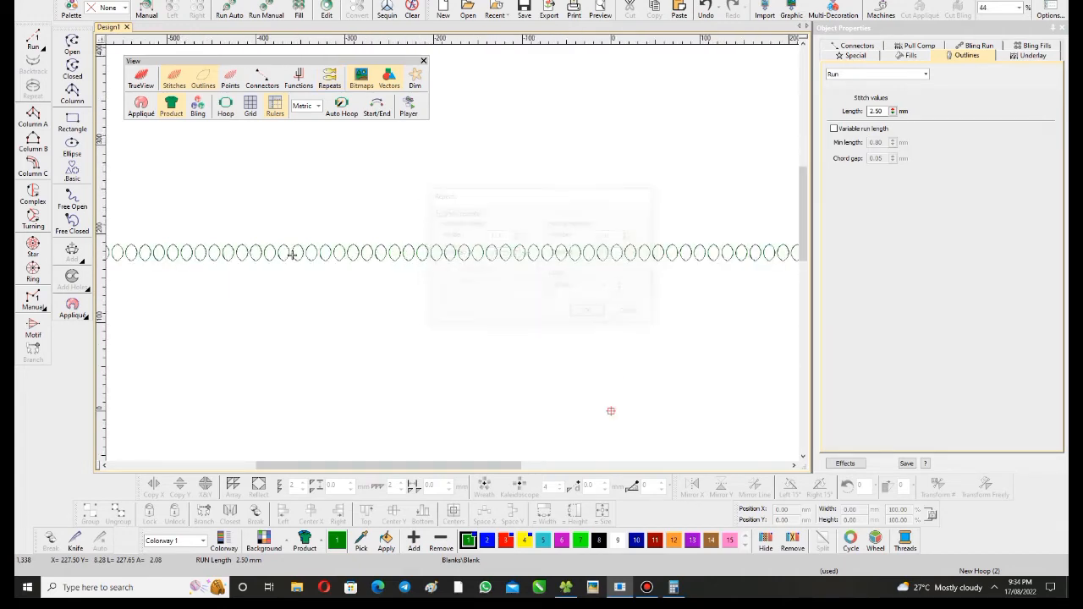
scroll(452, 254, "down", 3)
scroll(372, 253, "down", 3)
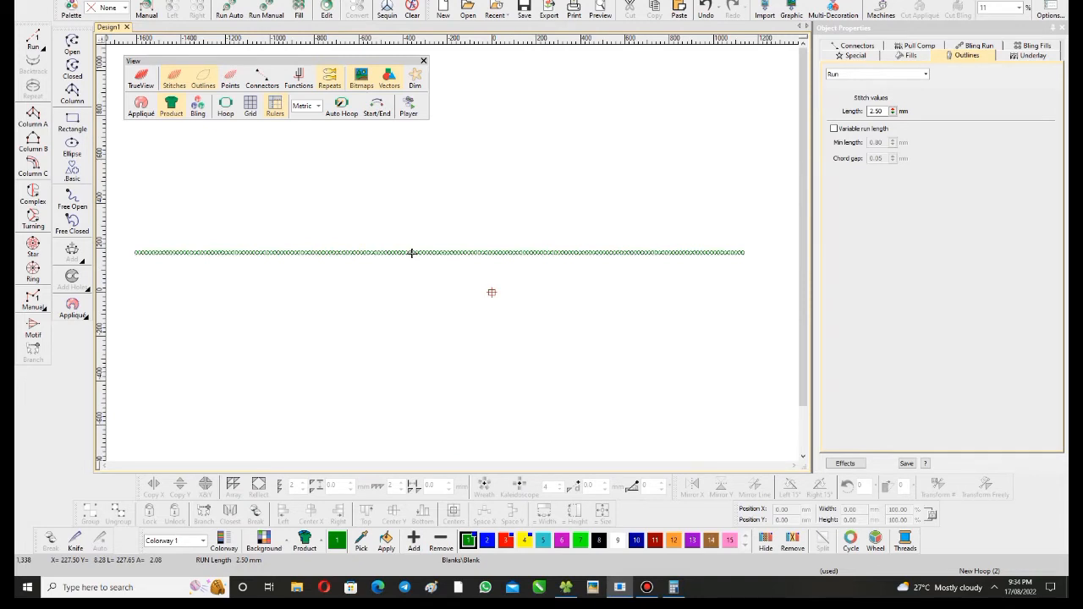
- Set the color offset of the repeats to 1 and compare their color with the original leaf row
scroll(591, 165, "up", 4)
right_click(330, 78)
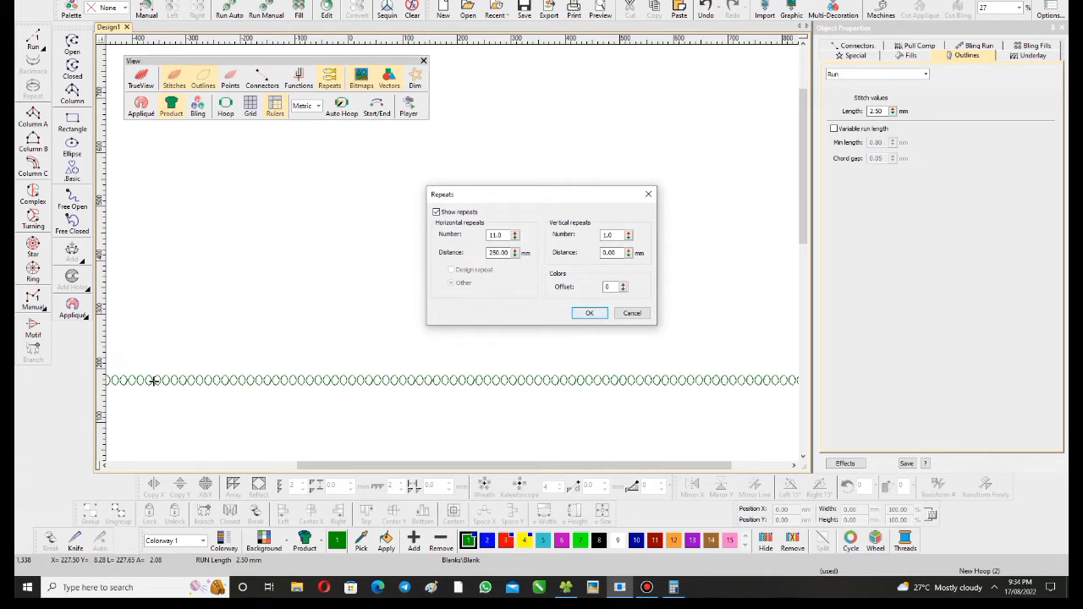
key("Tab")
type("1")
key("Return")
scroll(153, 380, "up", 3)
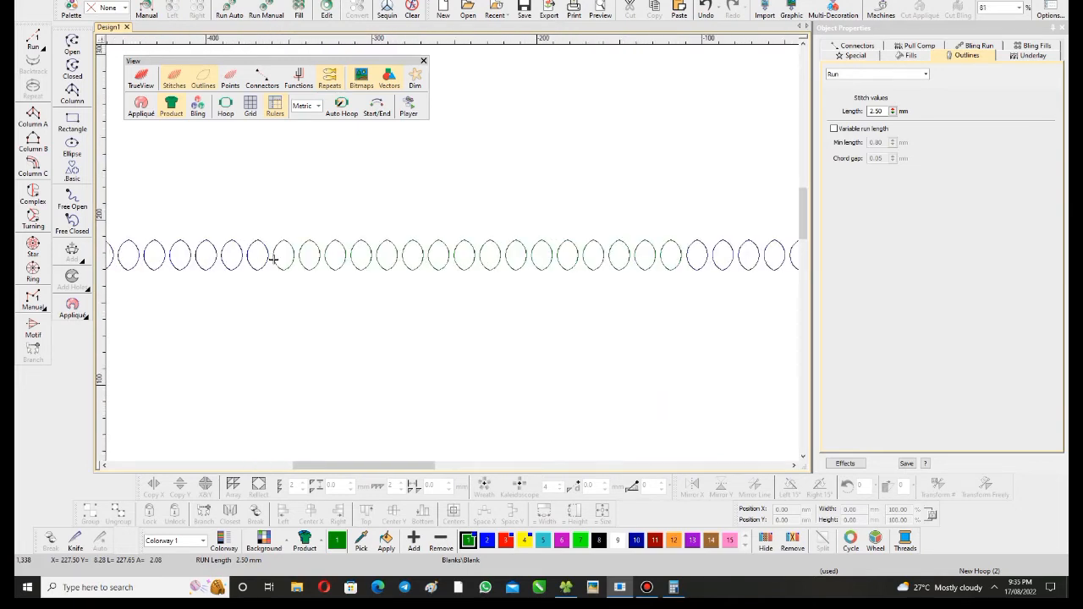
key("l")
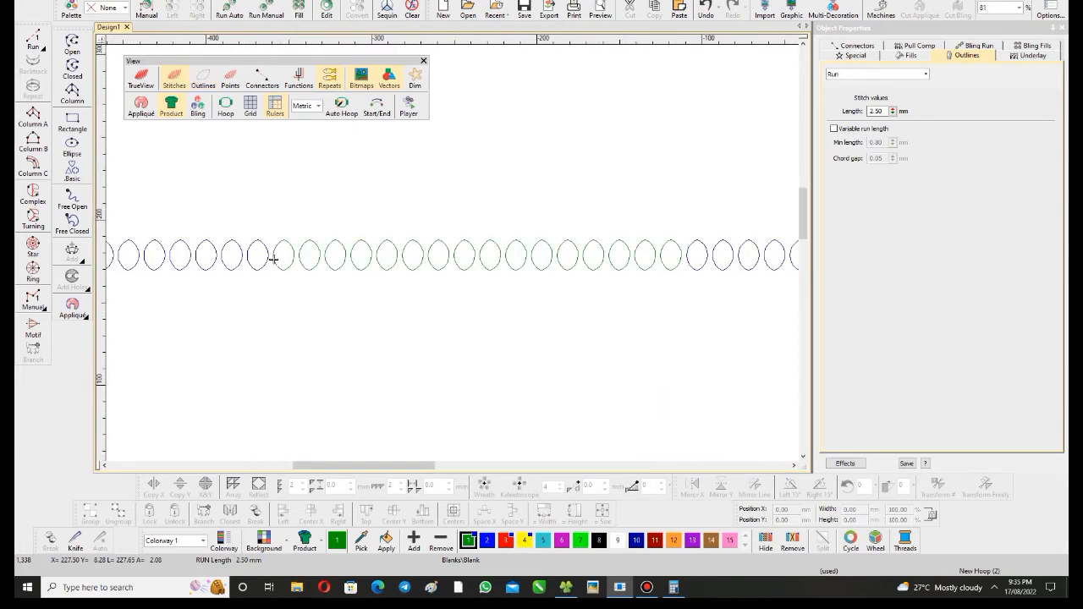
key("l")
scroll(274, 259, "down", 5)
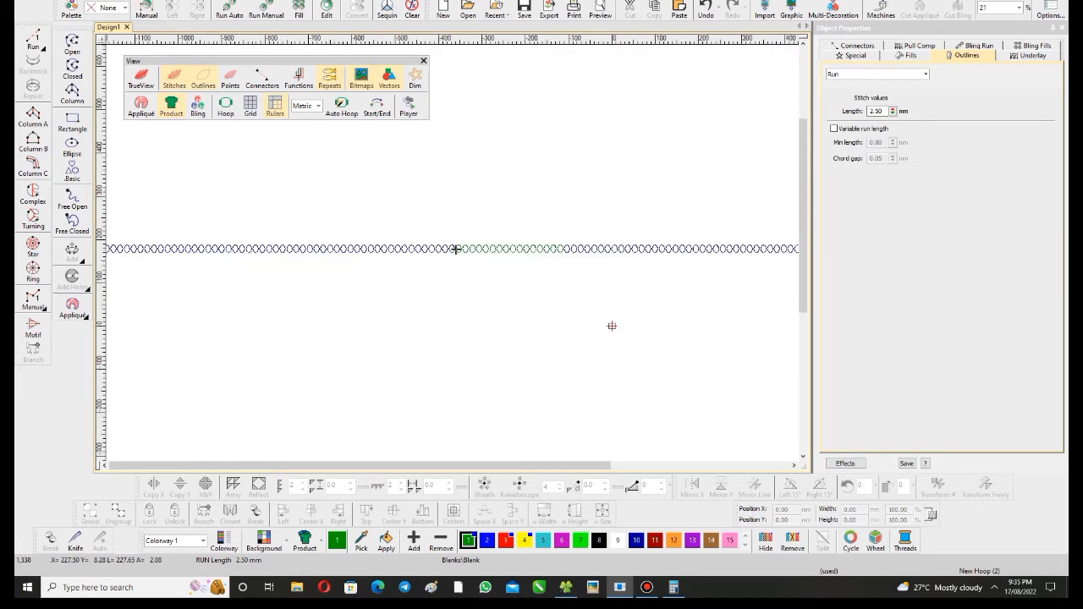
scroll(343, 250, "up", 2)
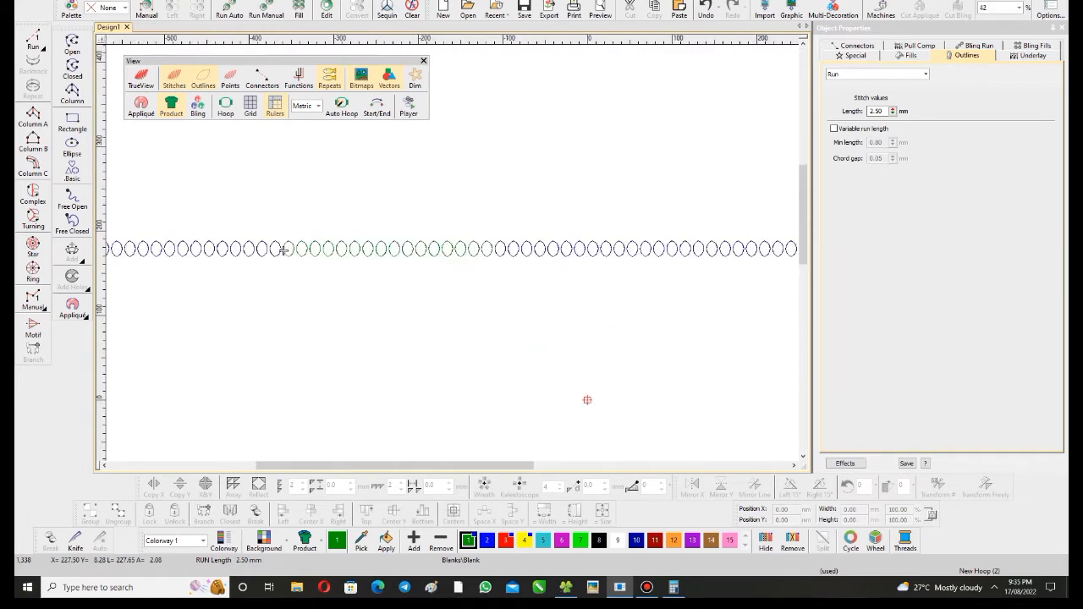
- Set the color offset of the repeats to 5 and check the repeats beside the original leaf row
key("shift+r")
key("shift+Tab")
key("shift+Tab")
key("shift+Tab")
key("shift+Tab")
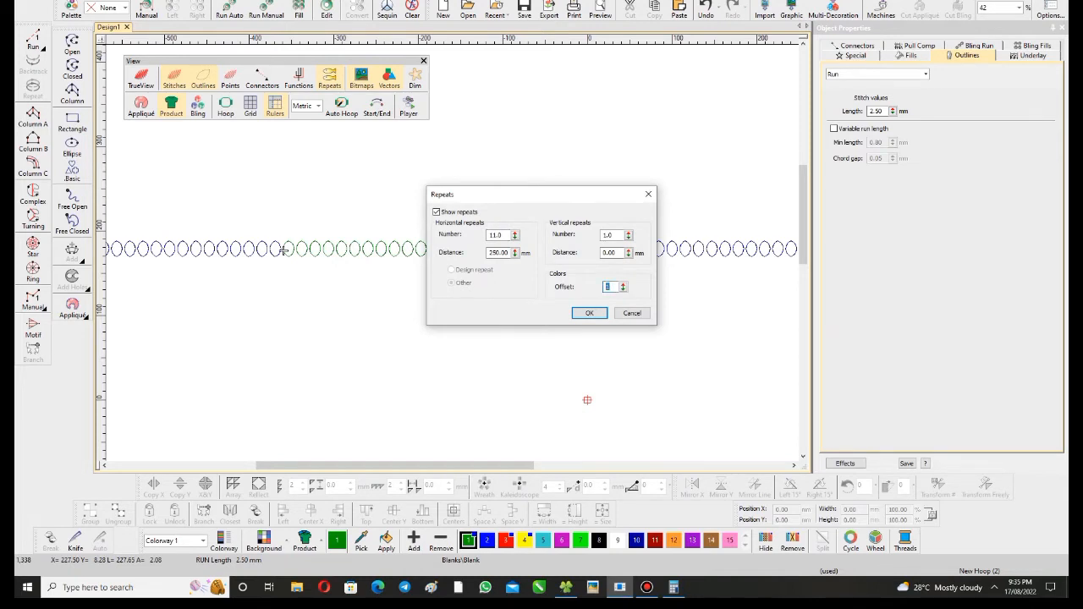
type("5")
key("Return")
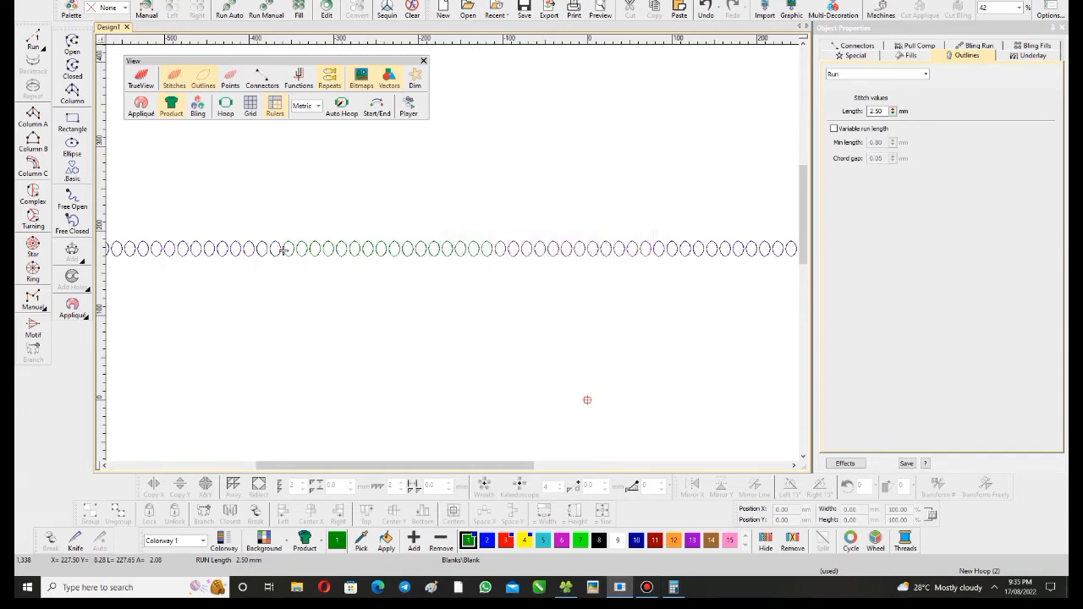
scroll(283, 251, "up", 4)
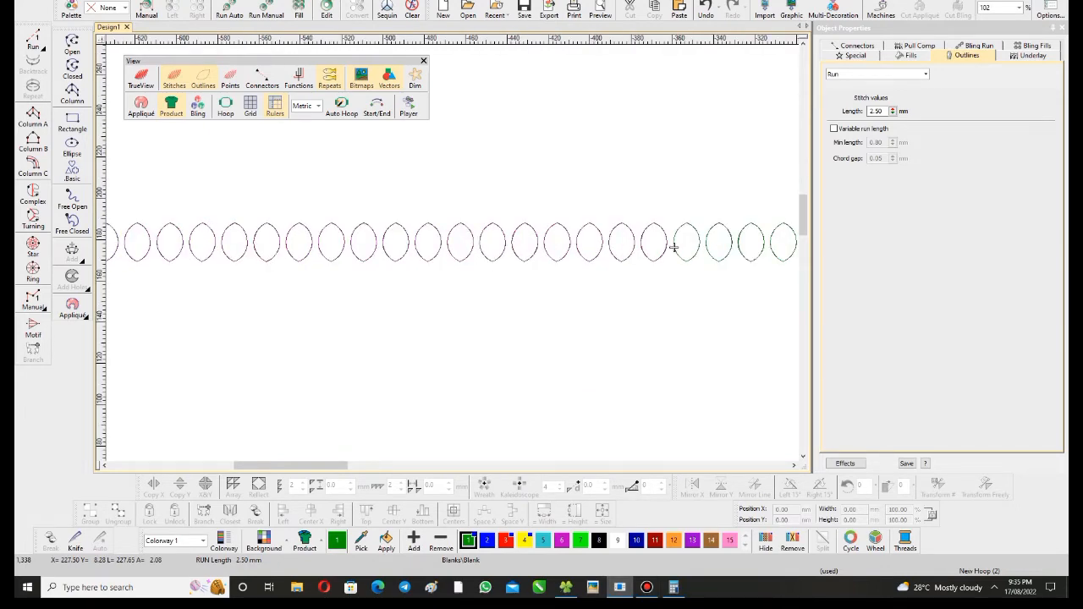
scroll(562, 245, "down", 3)
scroll(562, 245, "down", 3)
- Show the repeats in TrueView and inspect where they meet the original leaf row
key("Return")
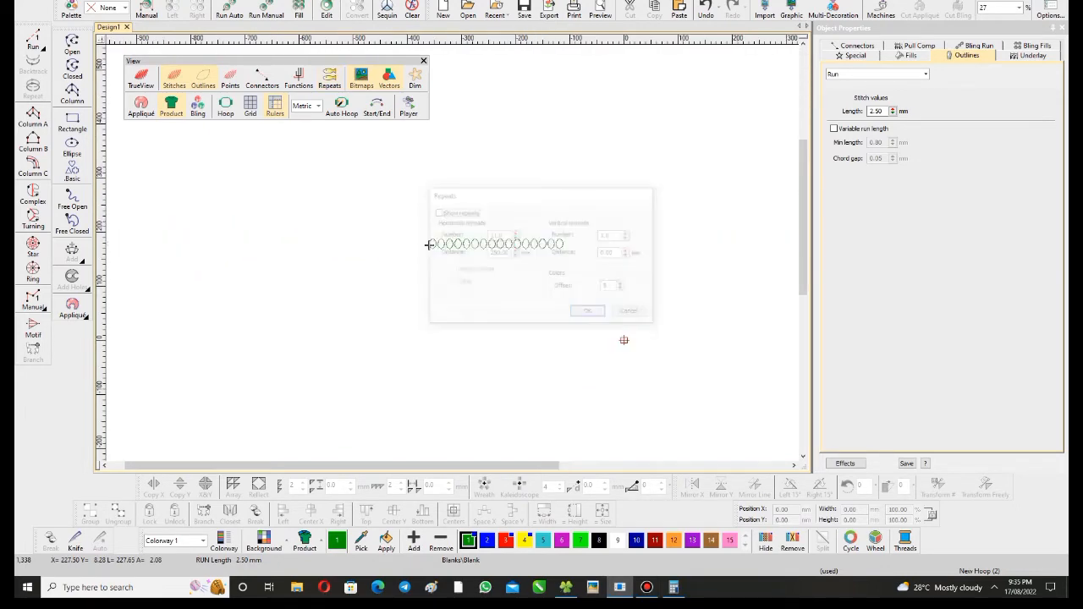
scroll(534, 250, "up", 6)
left_click(330, 79)
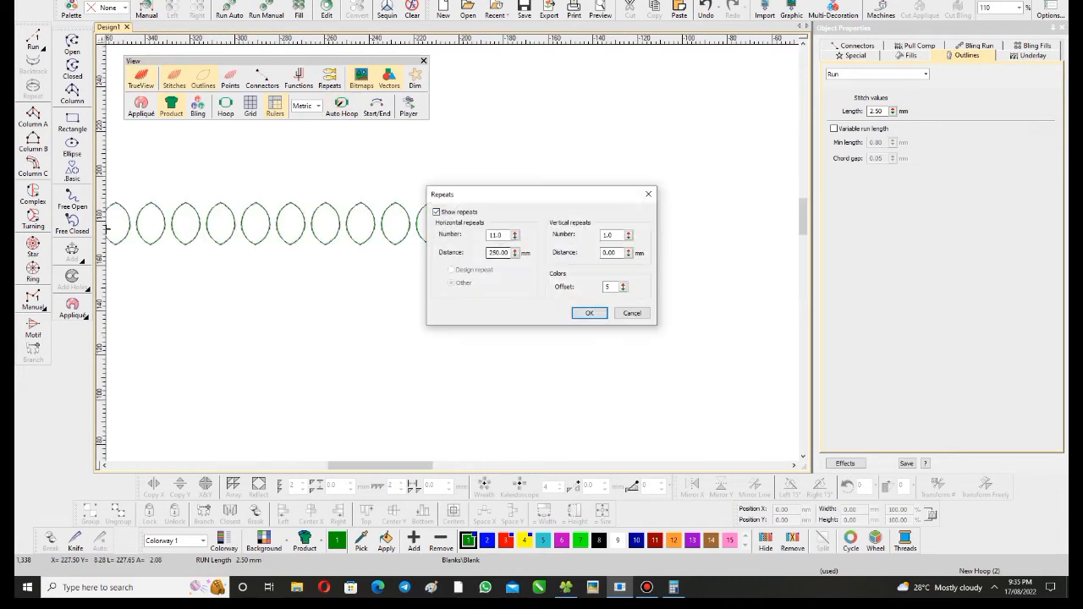
left_click(590, 314)
scroll(277, 241, "down", 3)
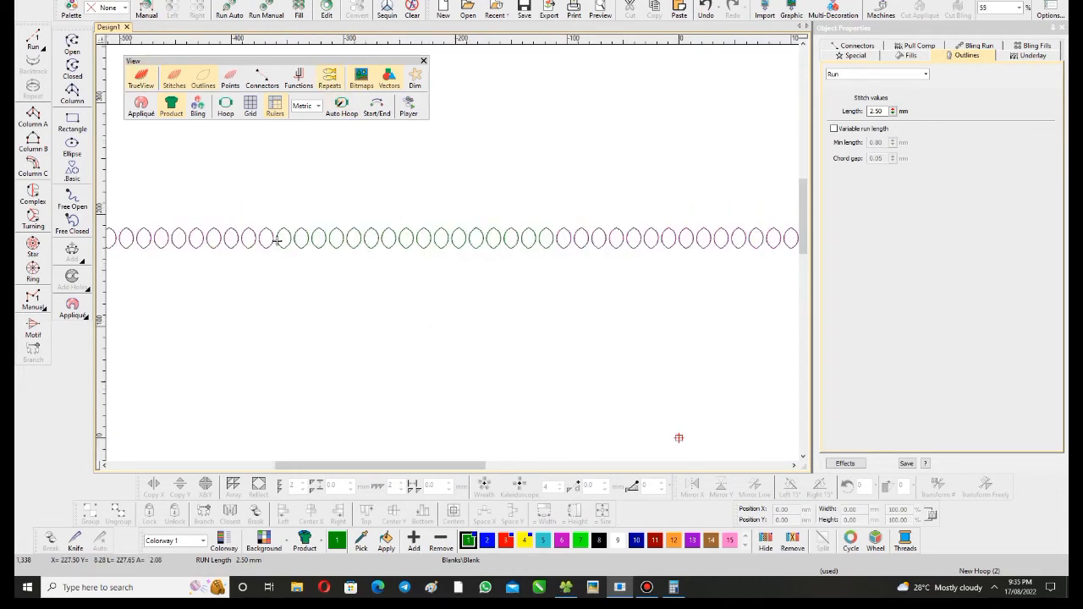
scroll(276, 241, "up", 5)
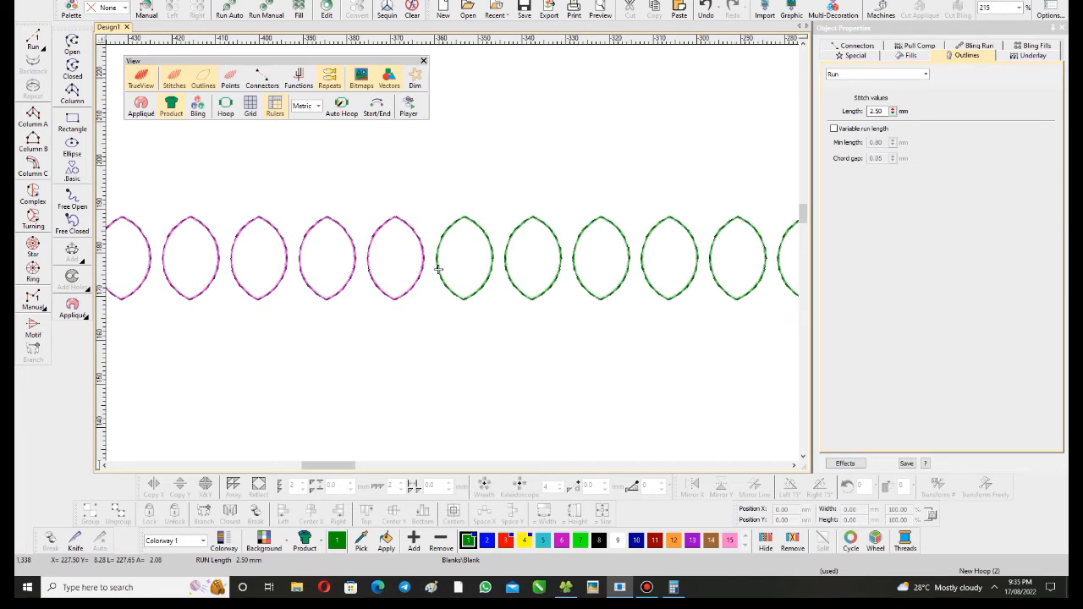
- Turn off Show repeats to view the original leaf row alone, and turn it back on
scroll(438, 269, "down", 3)
key("ctrl+shift+r")
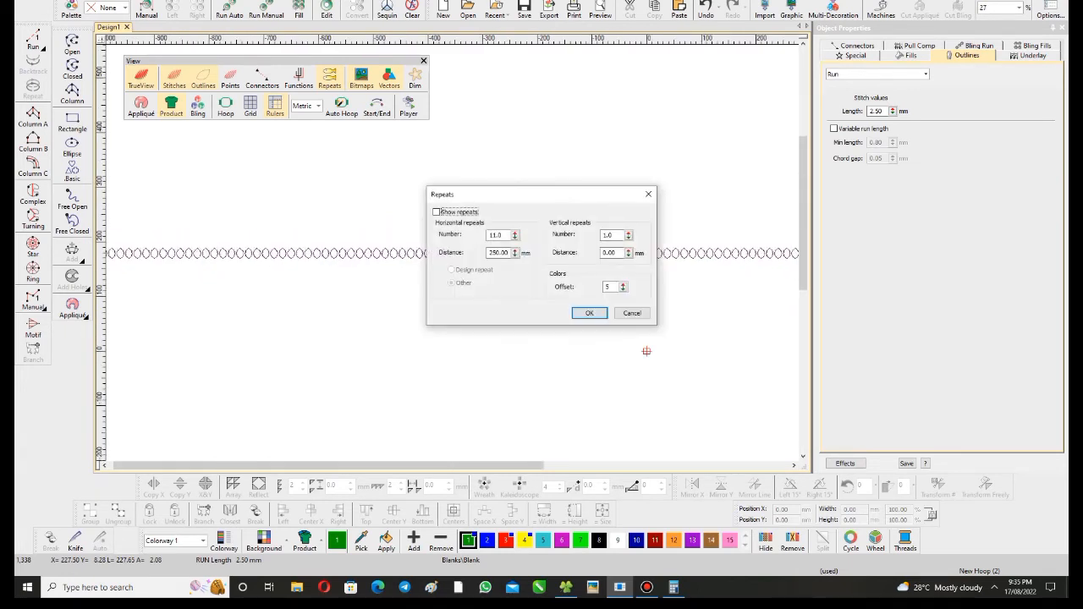
key("Return")
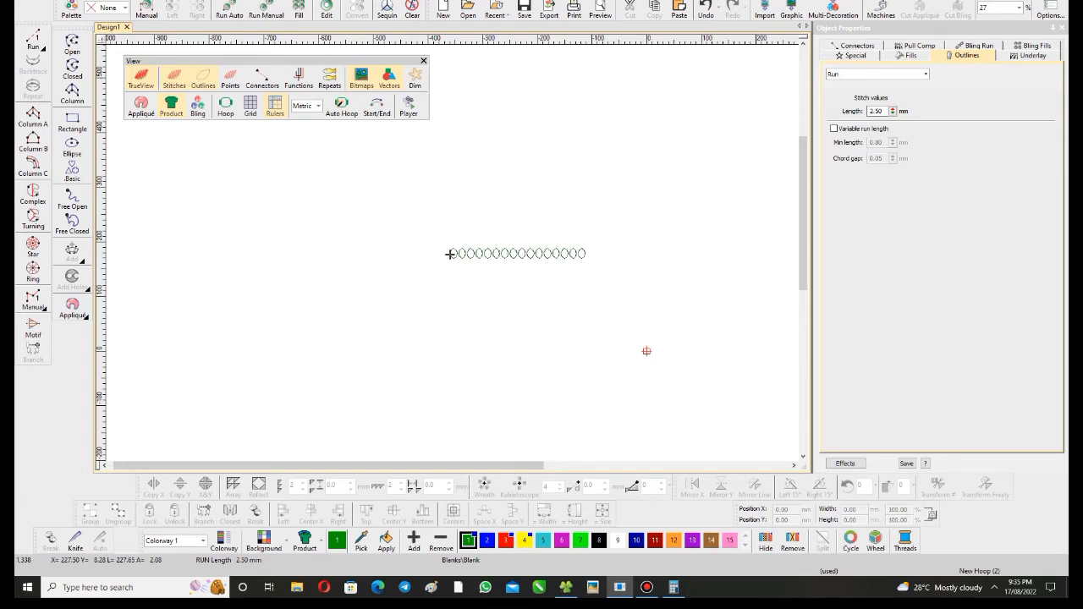
scroll(449, 254, "up", 3)
key("ctrl+shift+r")
key("space")
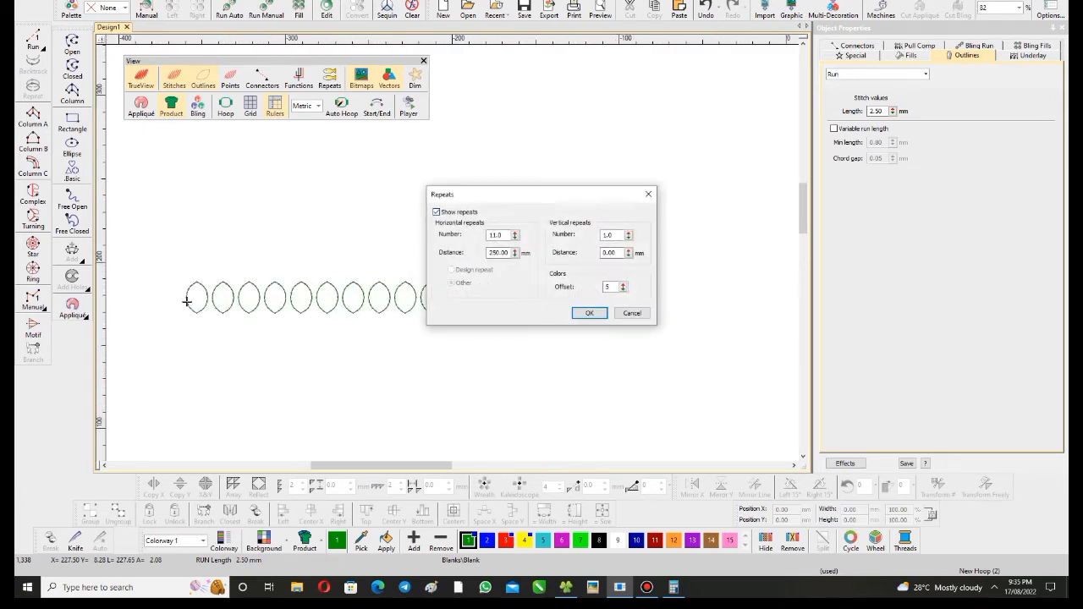
key("Return")
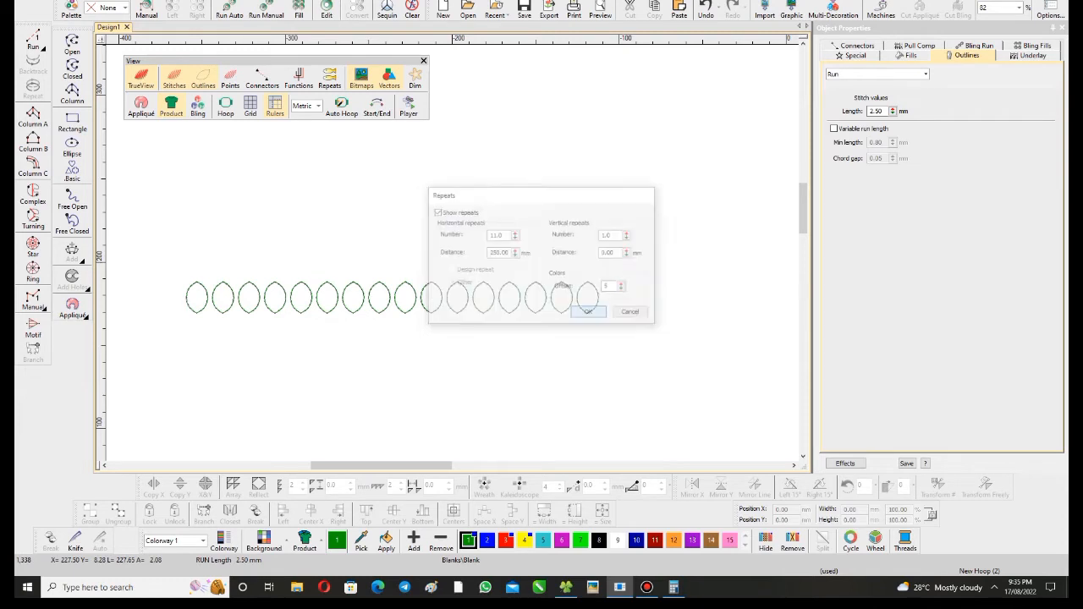
- Hide and show the repeats once more to compare the single leaf row with its repeated version
key("ctrl+shift+r")
key("space")
key("Return")
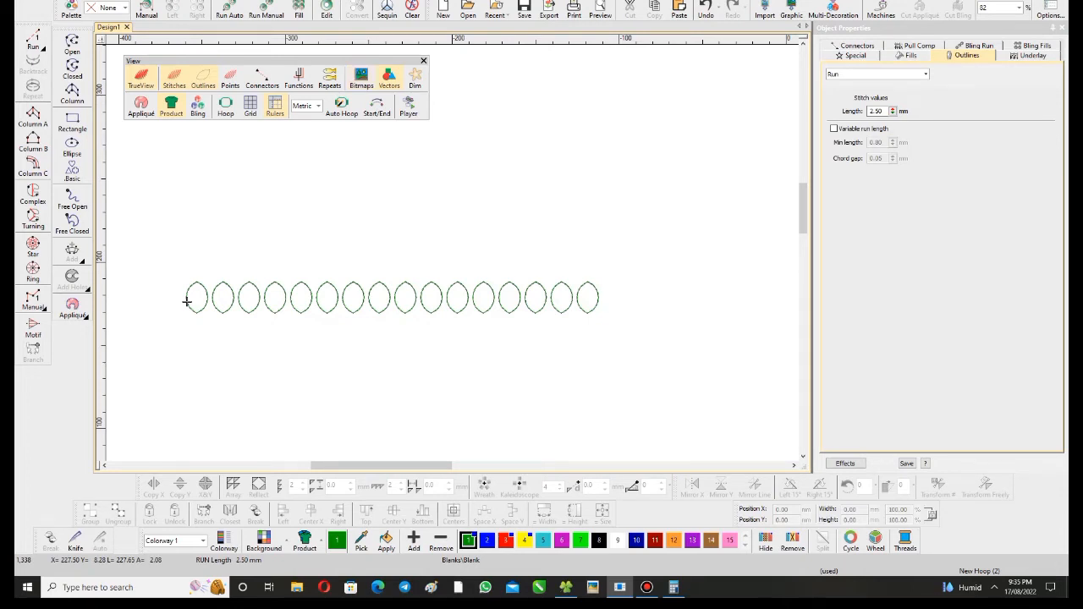
scroll(290, 254, "down", 1)
key("ctrl+shift+r")
key("Return")
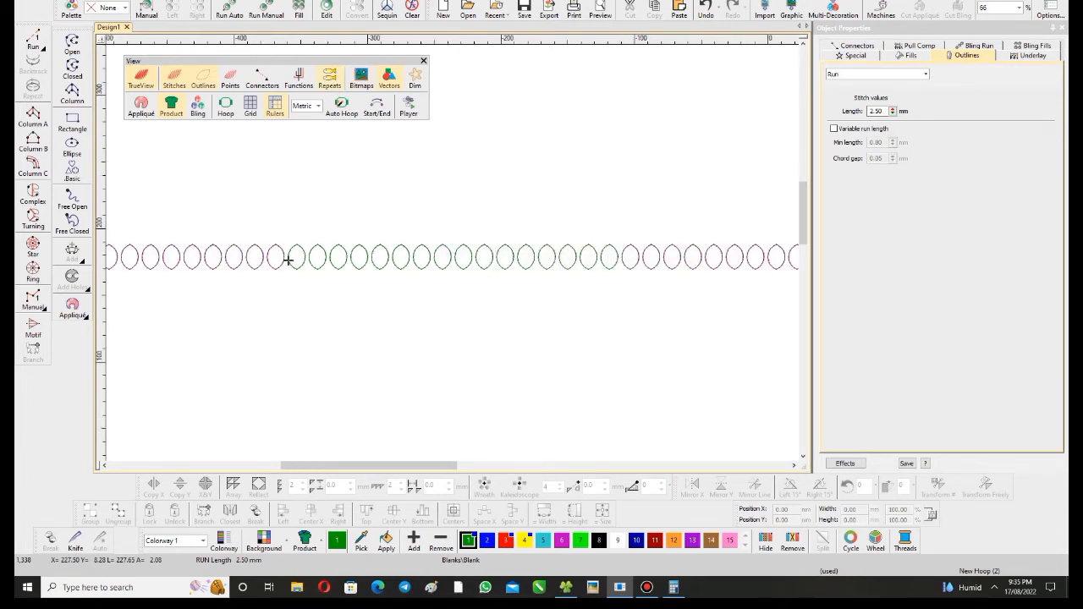
- Set the number of horizontal repeats to 3 and display them
key("ctrl+shift+r")
key("Return")
key("ctrl+shift+r")
key("Return")
scroll(288, 260, "down", 1)
key("ctrl+shift+r")
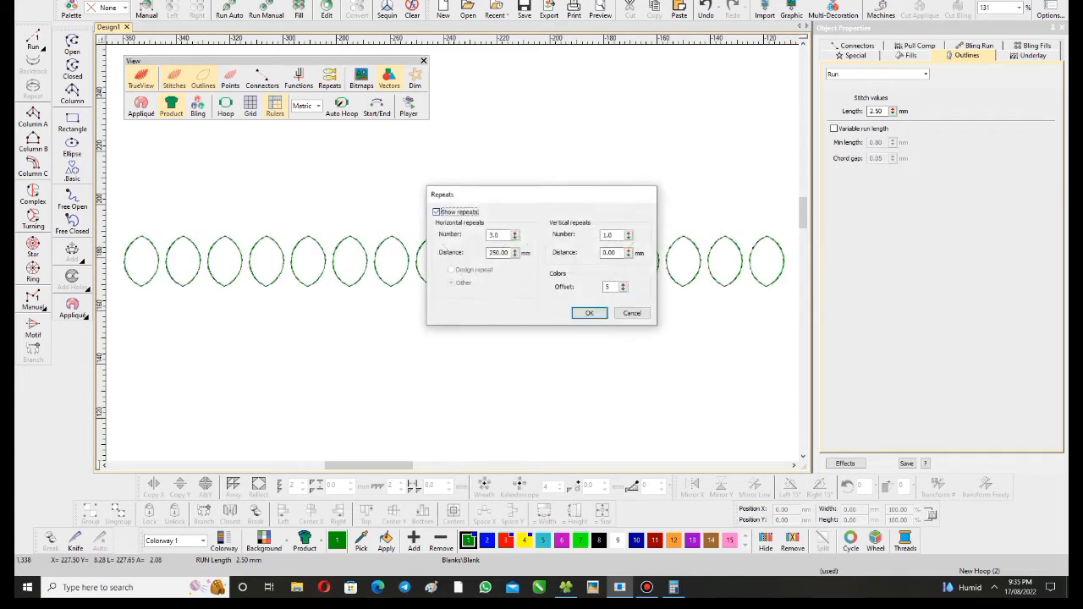
key("Return")
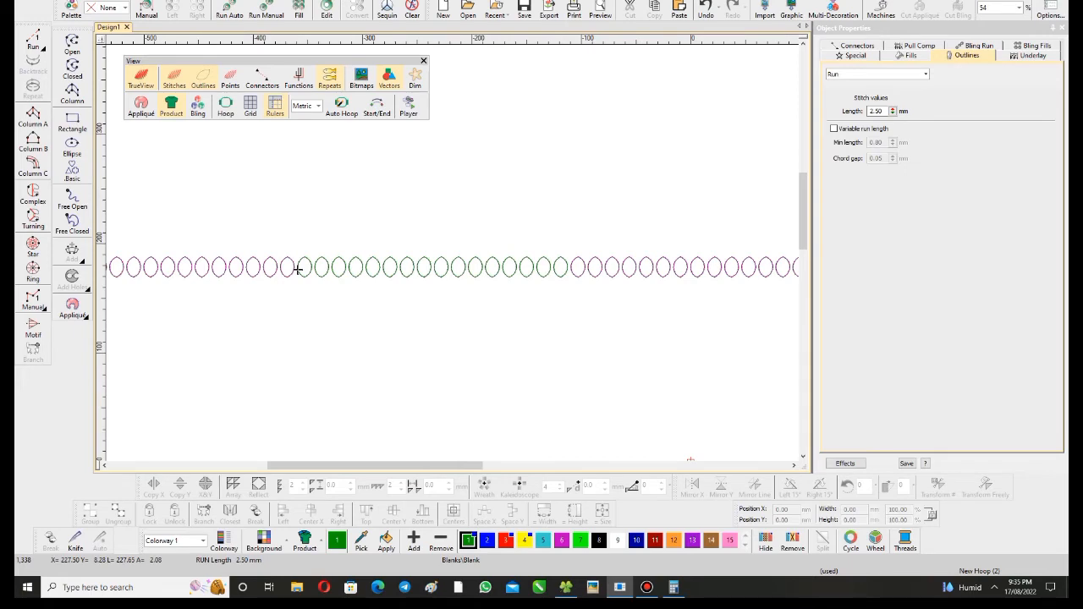
- Examine the joins between the original leaf row and the repeats on both sides, out to their ends
scroll(663, 263, "up", 4)
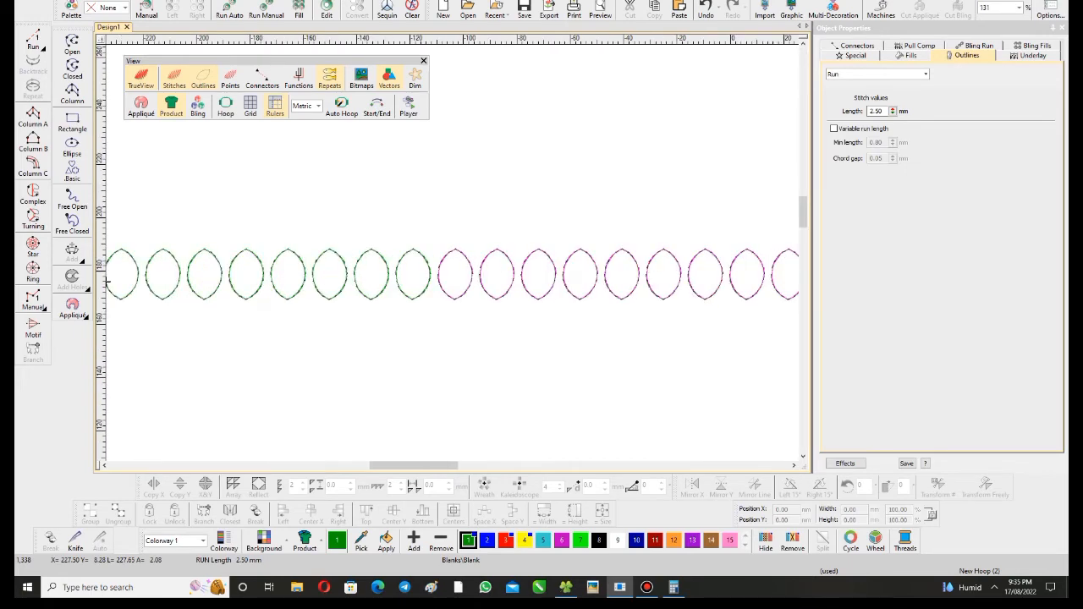
scroll(364, 268, "up", 5)
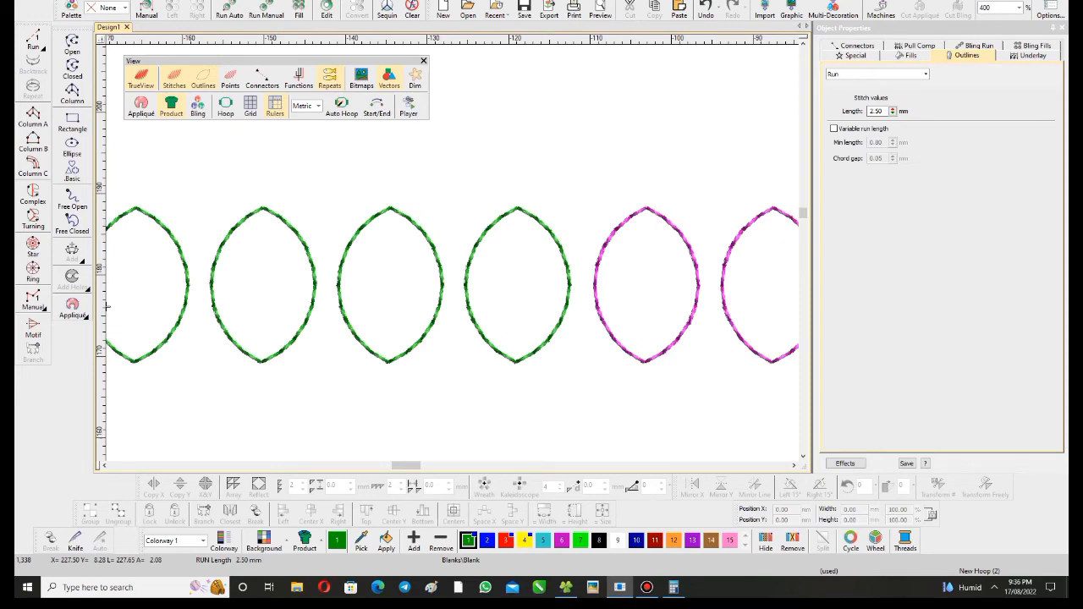
scroll(267, 260, "down", 9)
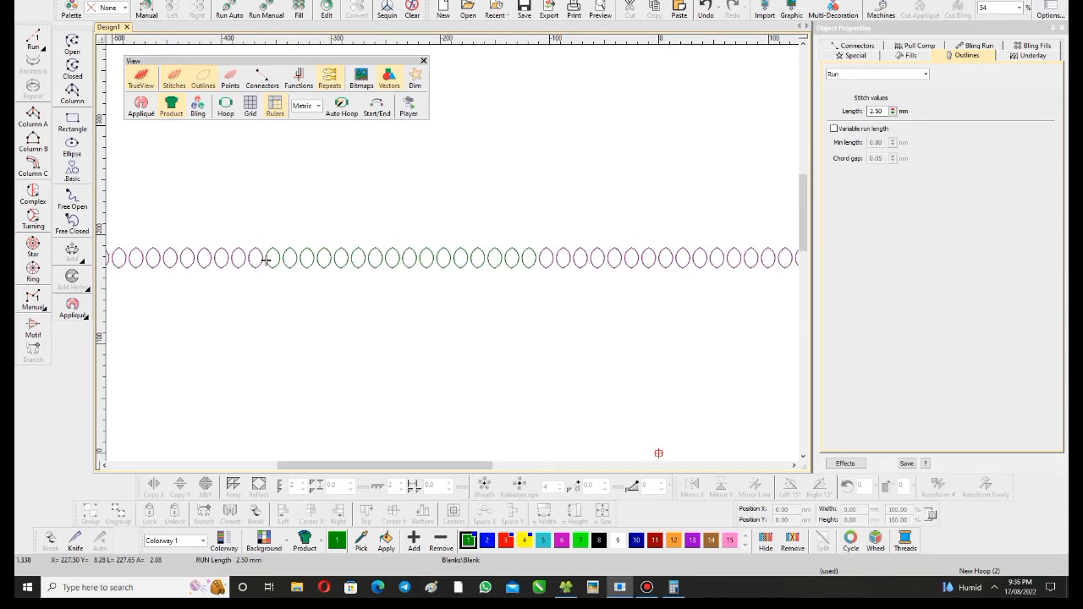
scroll(106, 254, "up", 7)
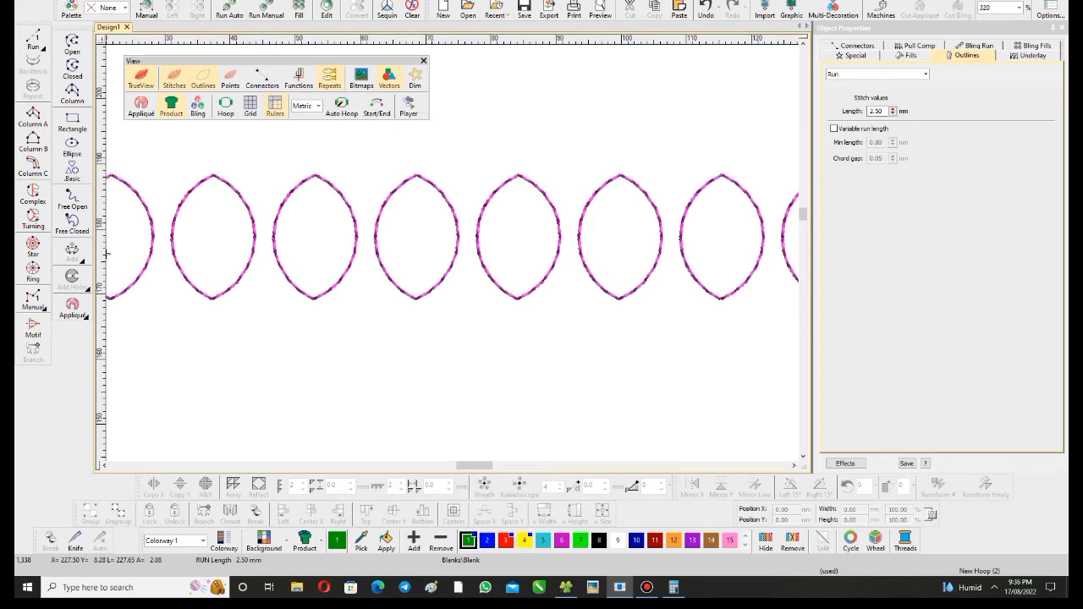
scroll(106, 253, "down", 6)
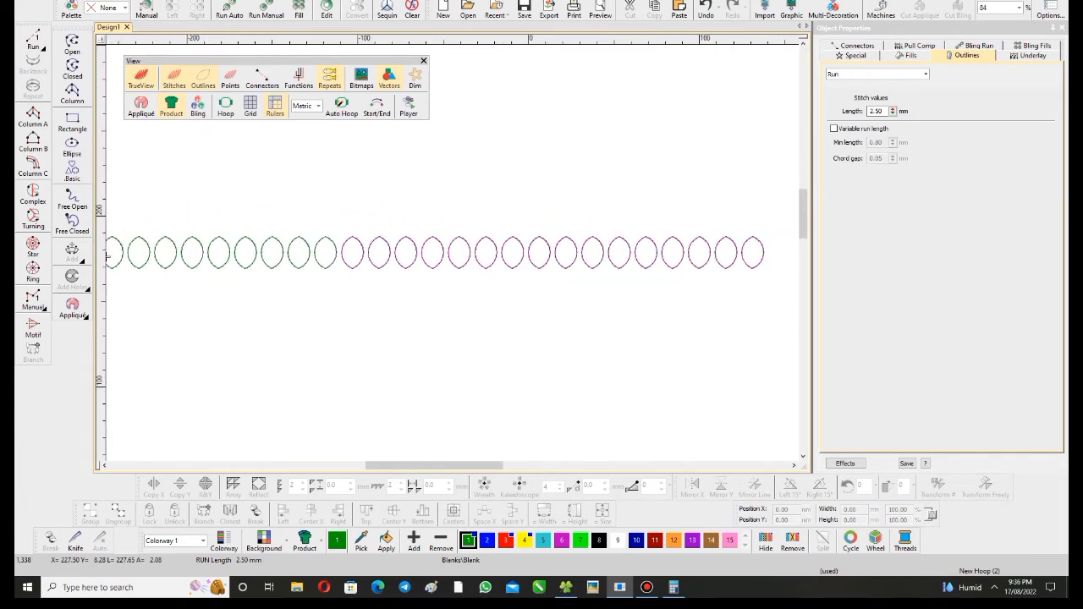
scroll(107, 253, "down", 2)
scroll(466, 248, "up", 2)
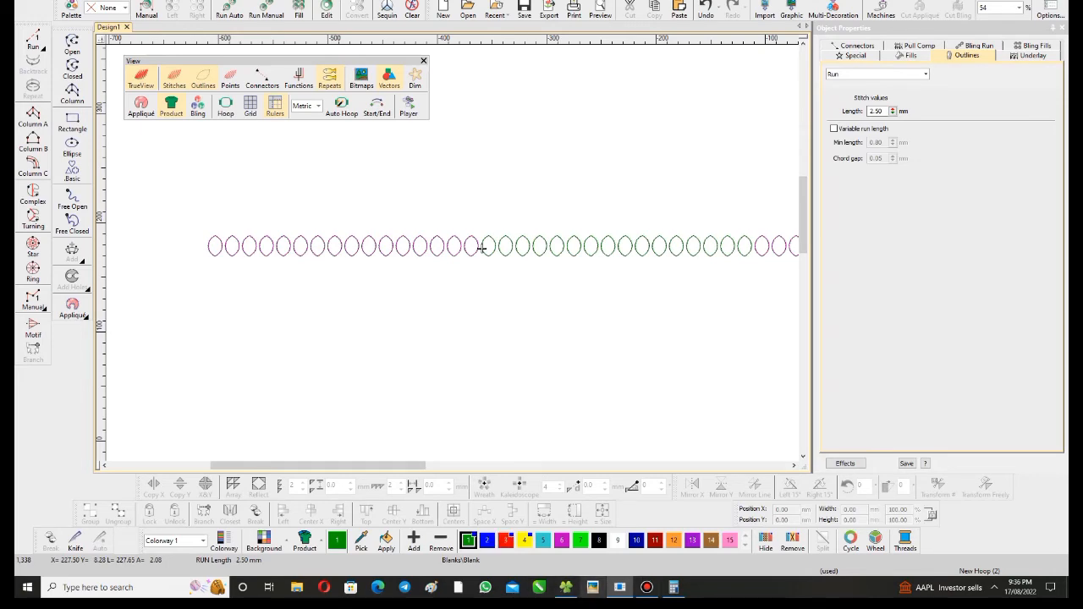
- Switch to the picture folder, examine the heads in the five-head embroidery machine photo, and return to the embroidery design
key("alt+Tab")
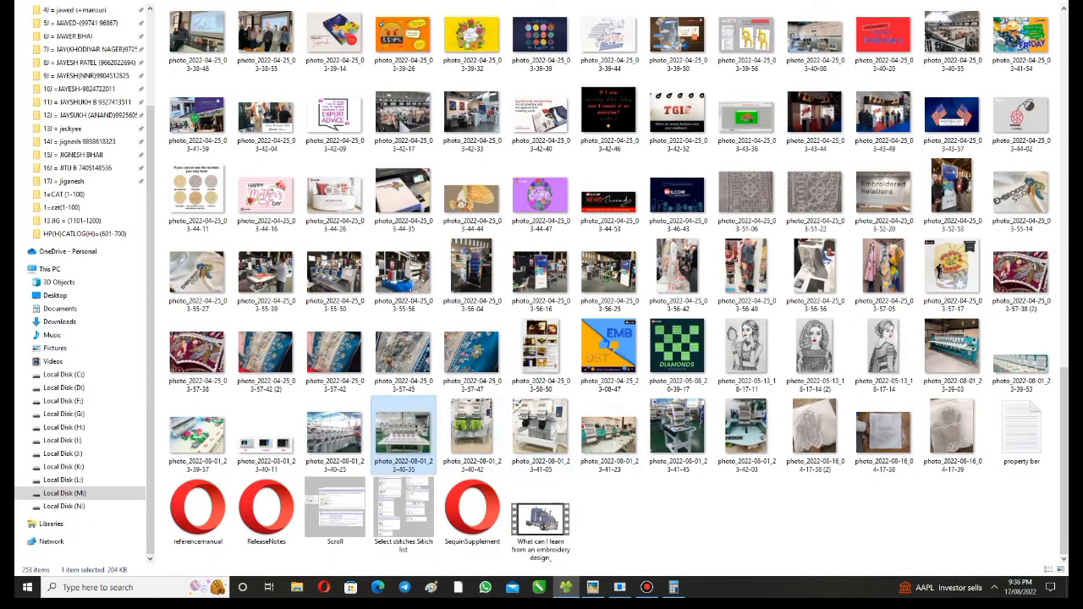
key("Return")
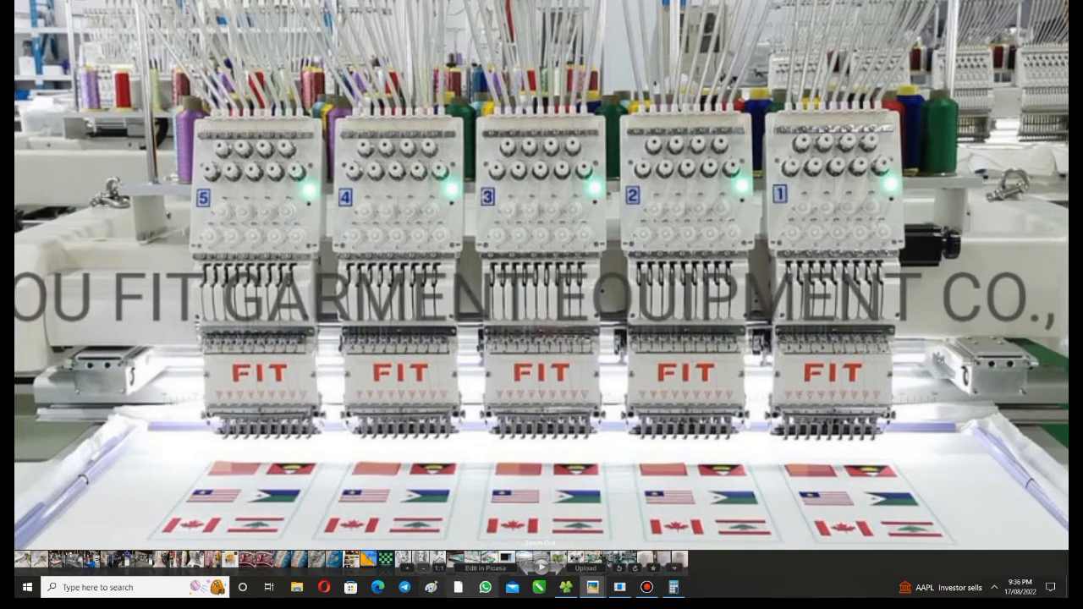
left_click(620, 587)
- Set the number of horizontal repeats to 5 and view the full repeated leaf row
scroll(474, 212, "down", 3)
scroll(473, 211, "up", 2)
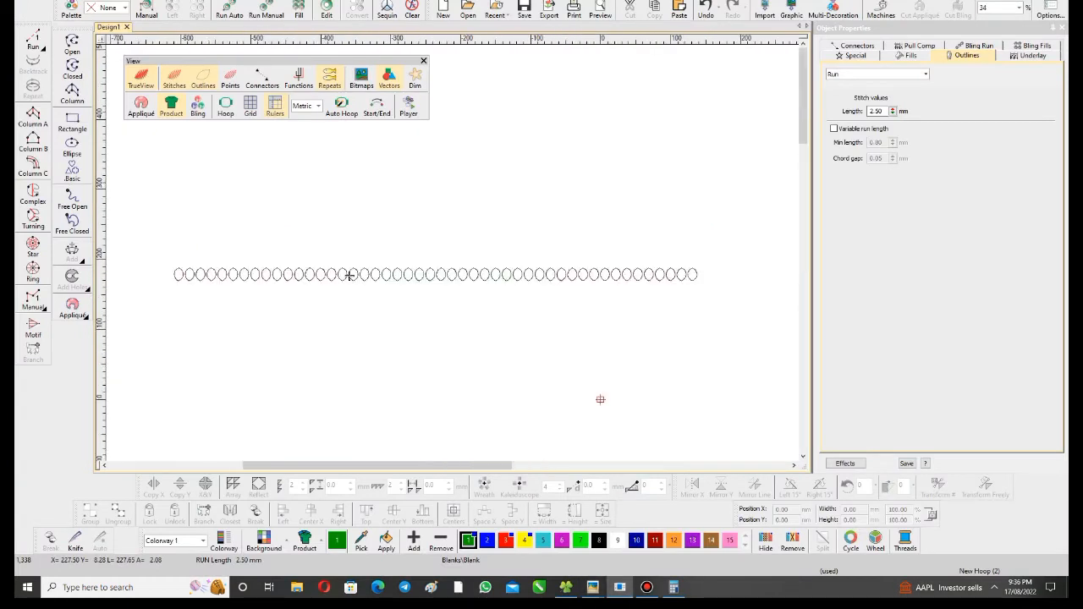
key("shift+r")
key("Tab")
key("shift+Tab")
type("60")
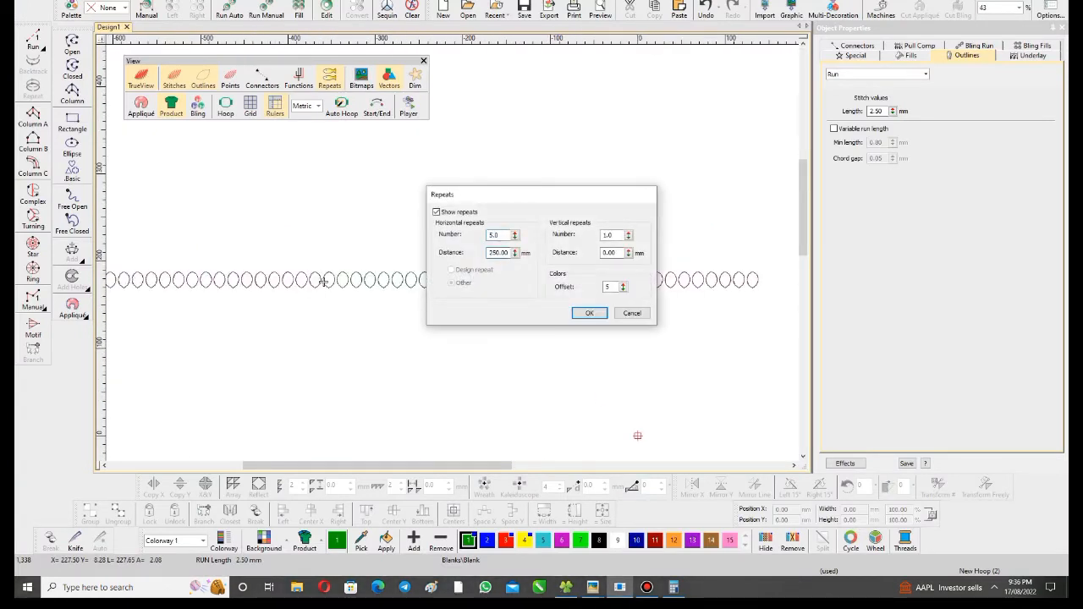
key("Return")
scroll(322, 282, "down", 2)
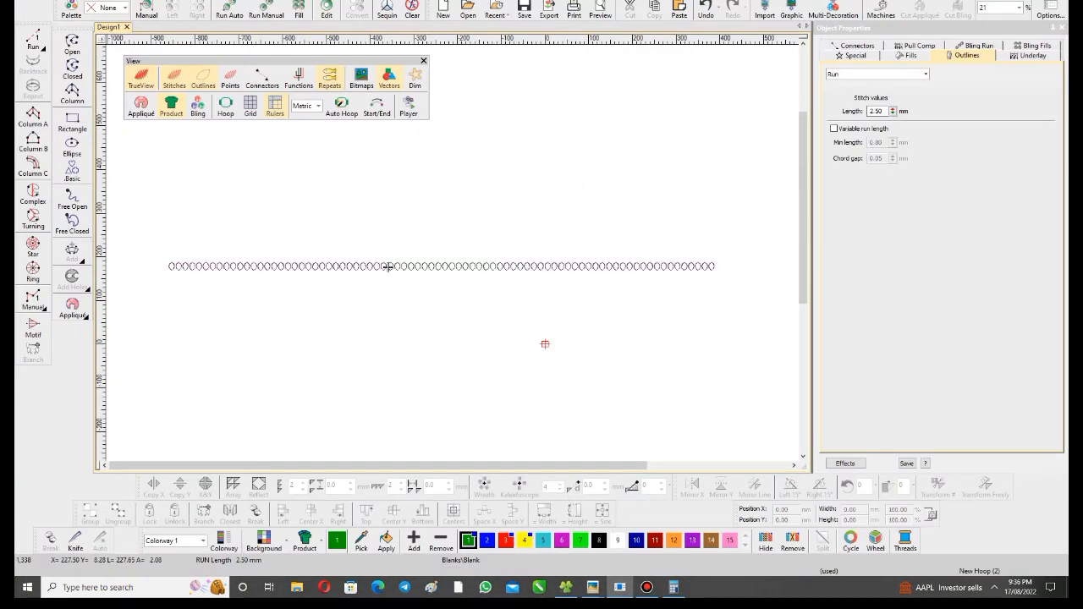
- Turn off Show repeats so that only the original row of leaf outlines is displayed
scroll(323, 282, "up", 2)
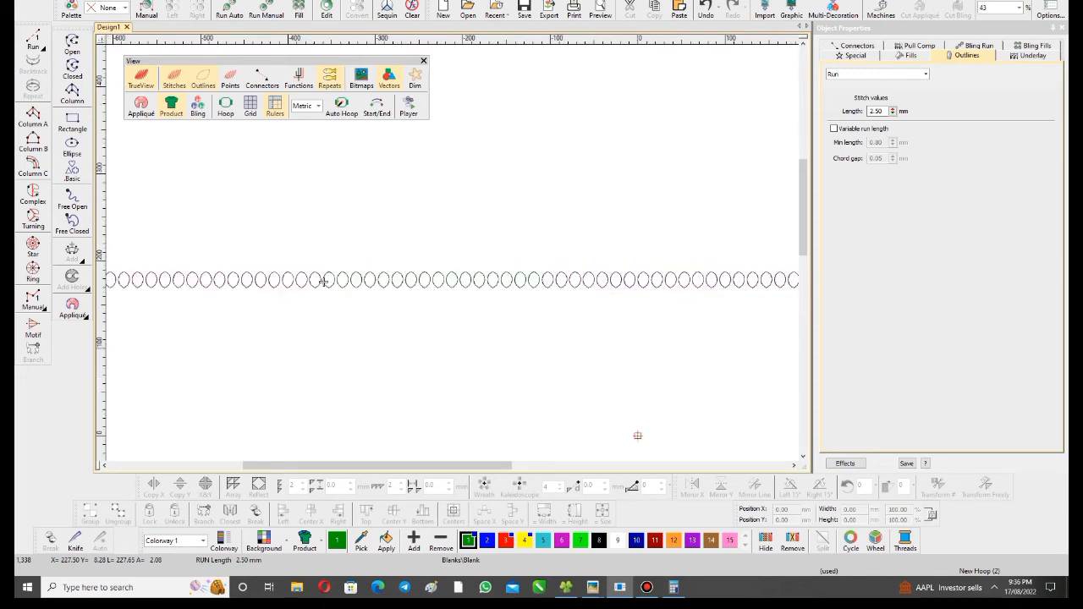
scroll(323, 282, "up", 2)
key("shift+r")
key("space")
key("Return")
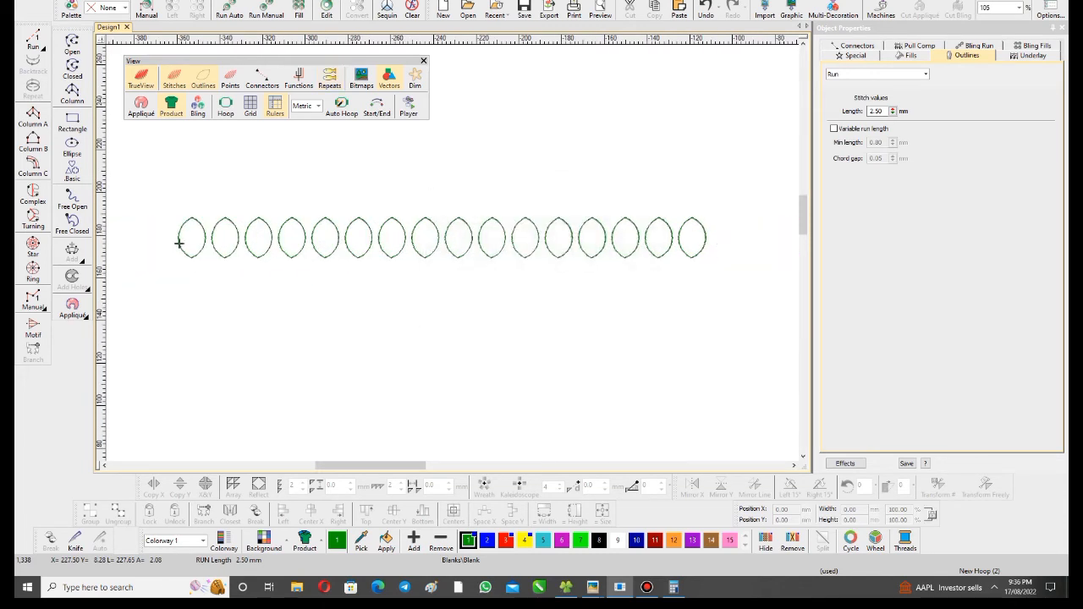
key("shift+r")
key("Tab")
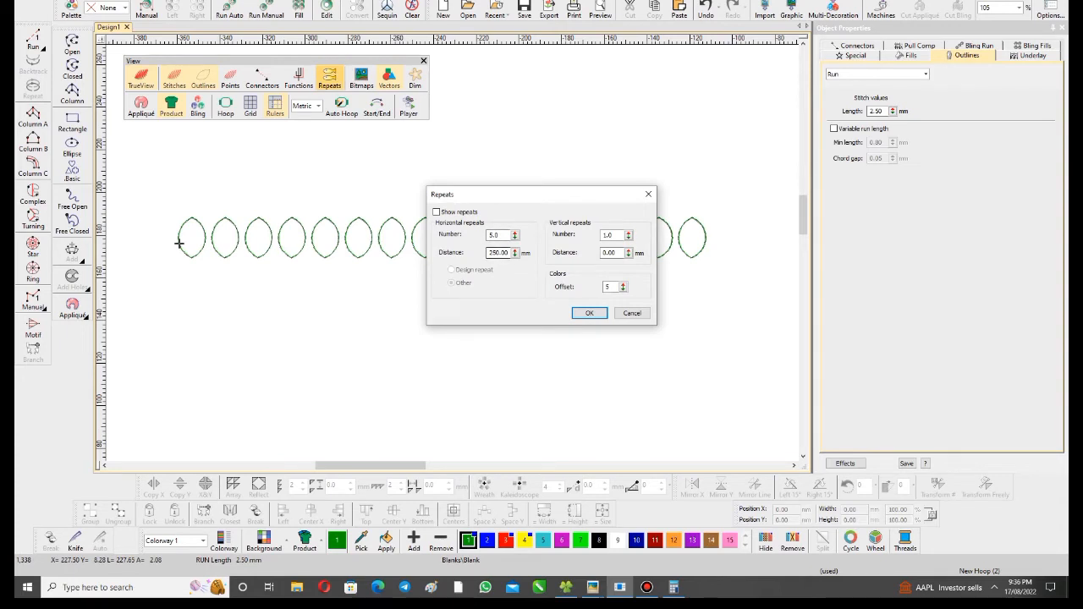
key("Tab")
key("Return")
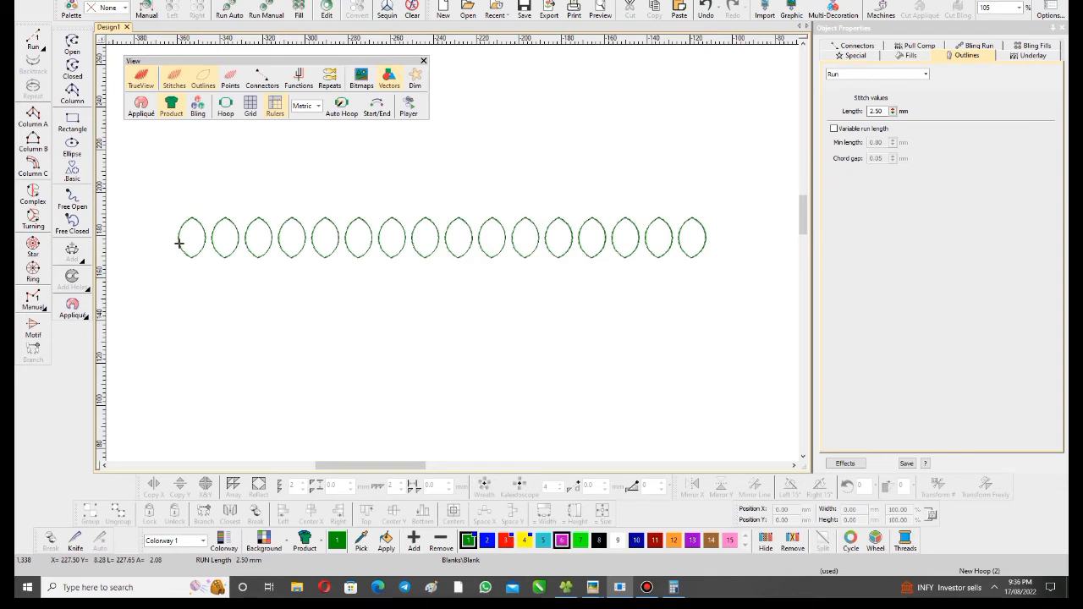
- Switch to the picture folder, view the whole five-head embroidery machine photo, and close it
left_click(566, 587)
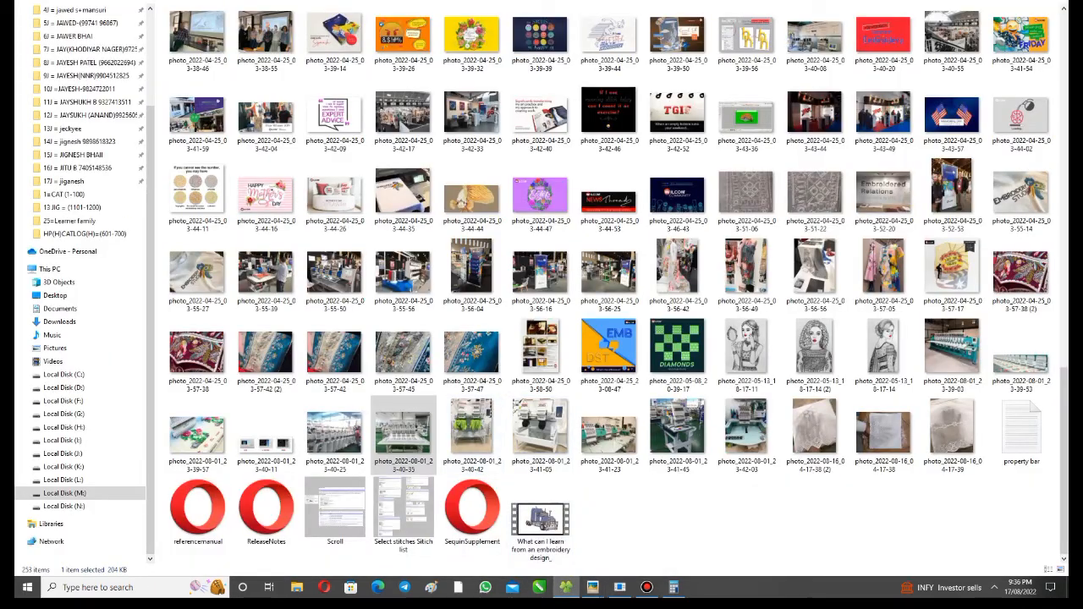
double_click(403, 435)
scroll(478, 326, "down", 5)
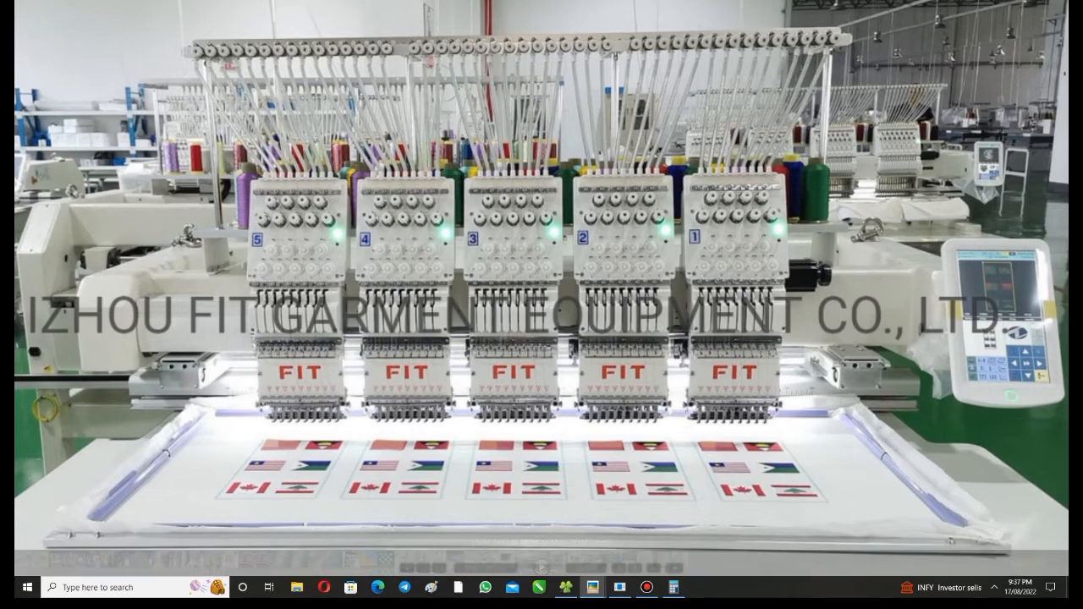
key("Escape")
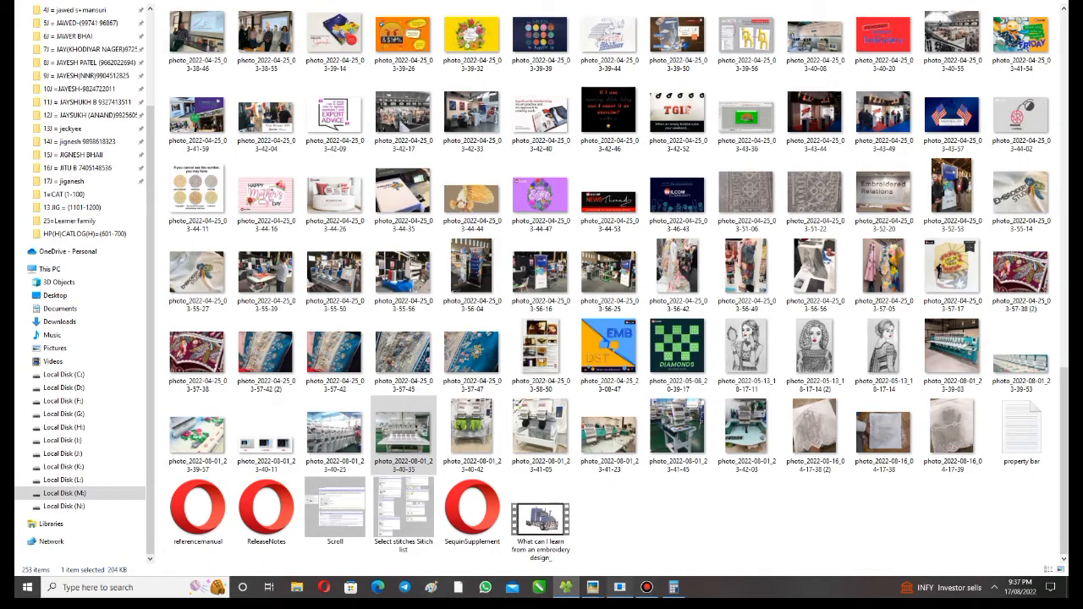
- Return to the embroidery design, show the repeats of the leaf row, and hide them again
left_click(620, 587)
key("shift+r")
key("Return")
scroll(179, 242, "down", 1)
key("shift+r")
key("Return")
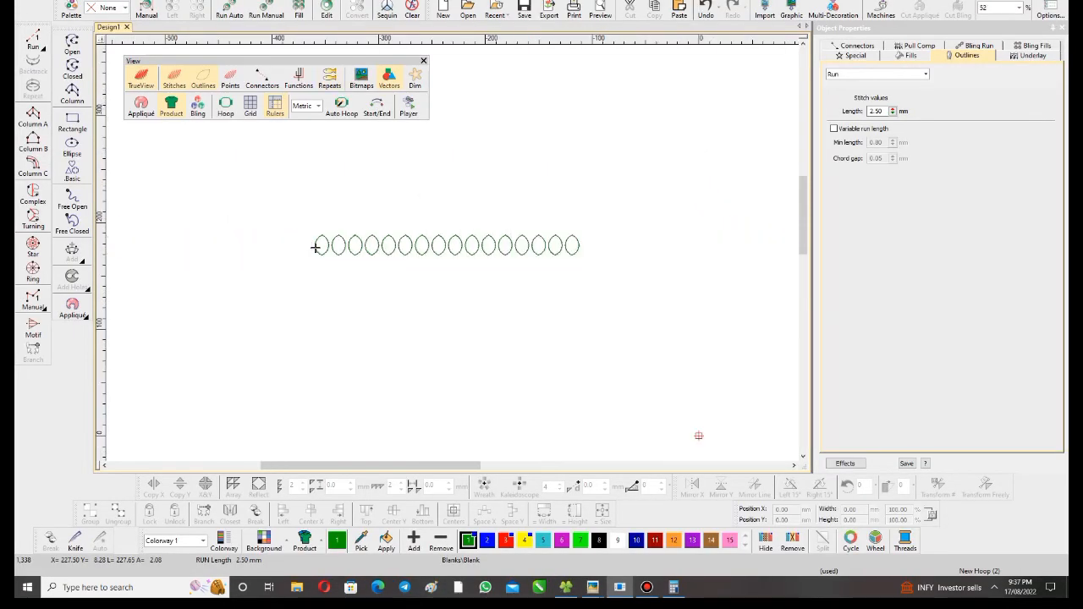
- Copy the row's last leaf outline straight up to about Y 270.9 mm, with Show repeats turned off
left_click_drag(573, 243, 573, 145)
key("shift+r")
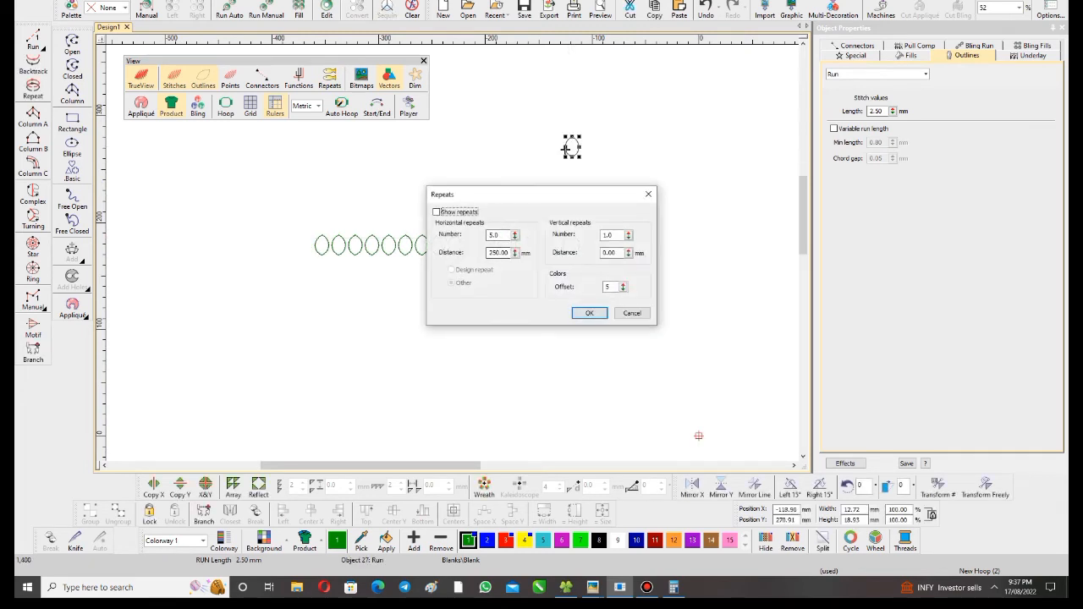
key("space")
key("Return")
- Duplicate the upper leaf outline twice toward the left at the same height, spacing the copies about 14.8 mm apart
scroll(573, 146, "up", 1)
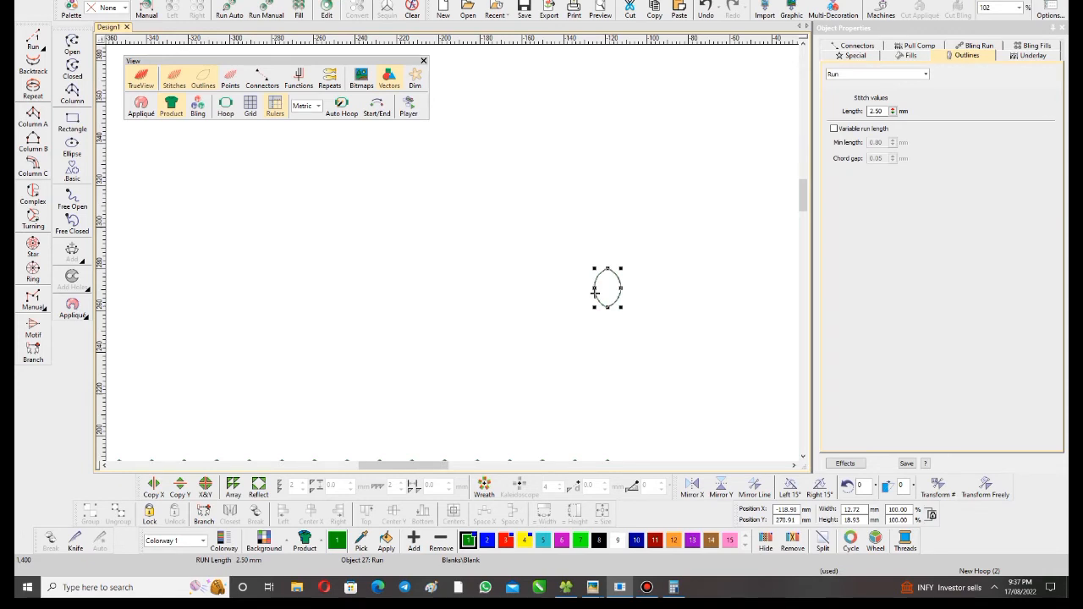
scroll(584, 283, "up", 1)
scroll(489, 256, "up", 2)
left_click_drag(544, 263, 395, 263)
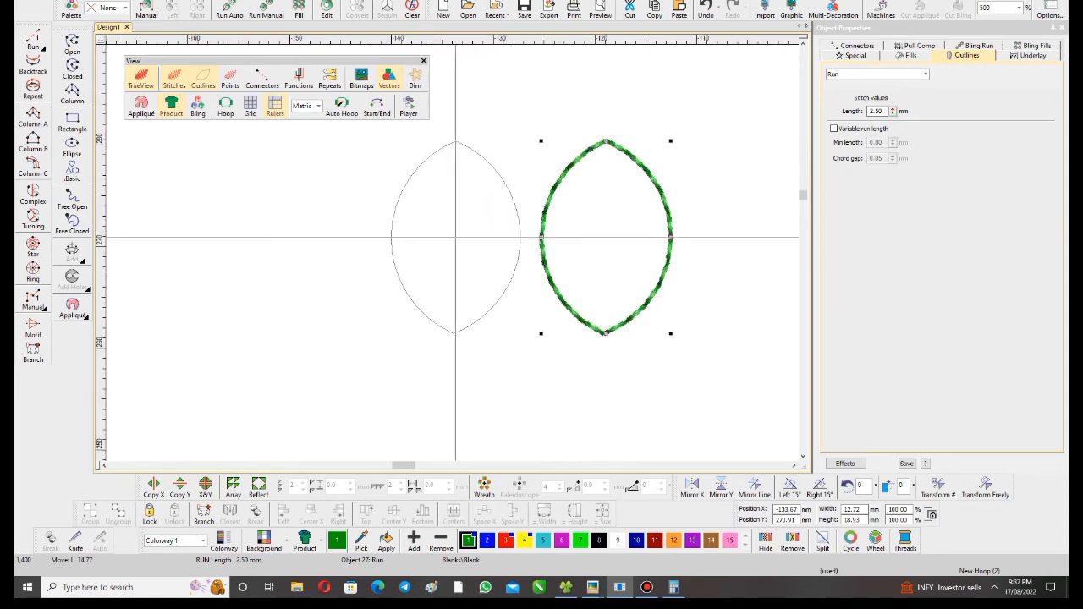
left_click_drag(459, 211, 336, 232)
scroll(459, 212, "down", 1)
scroll(326, 236, "down", 2)
scroll(427, 203, "up", 3)
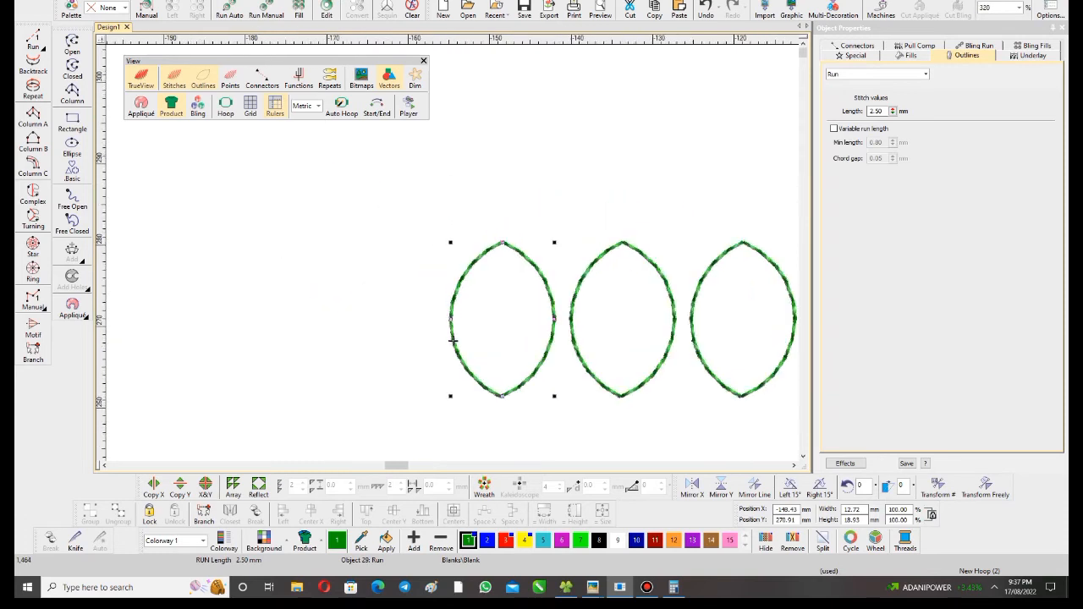
- Add four more leaf outline copies at the same height, extending the upper row leftward to about X -209 mm
scroll(455, 361, "down", 3)
left_click_drag(453, 273, 297, 273)
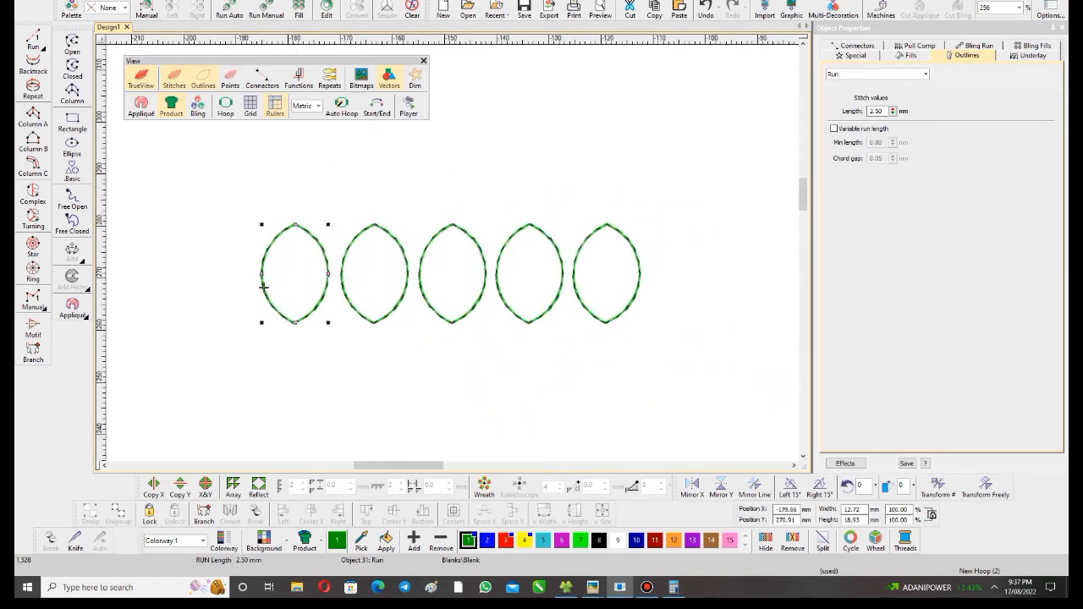
scroll(289, 252, "down", 3)
scroll(452, 252, "up", 3)
left_click_drag(673, 278, 487, 290)
scroll(488, 290, "down", 5)
key("Escape")
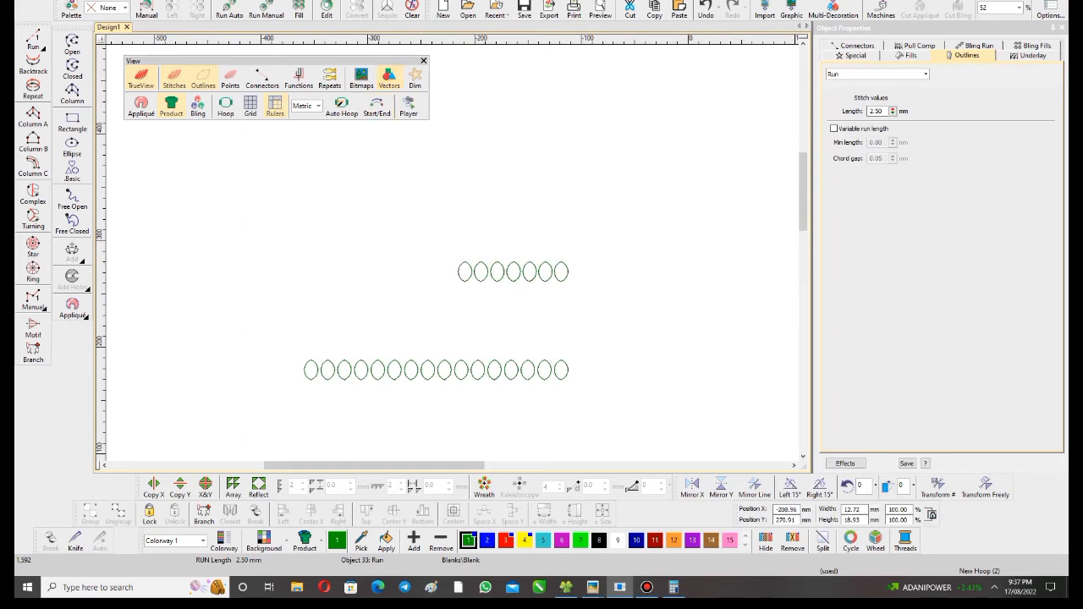
- Draw a rectangle outline about 142 by 63 mm around the upper leaf row and set its width to 250 mm
left_click(71, 123)
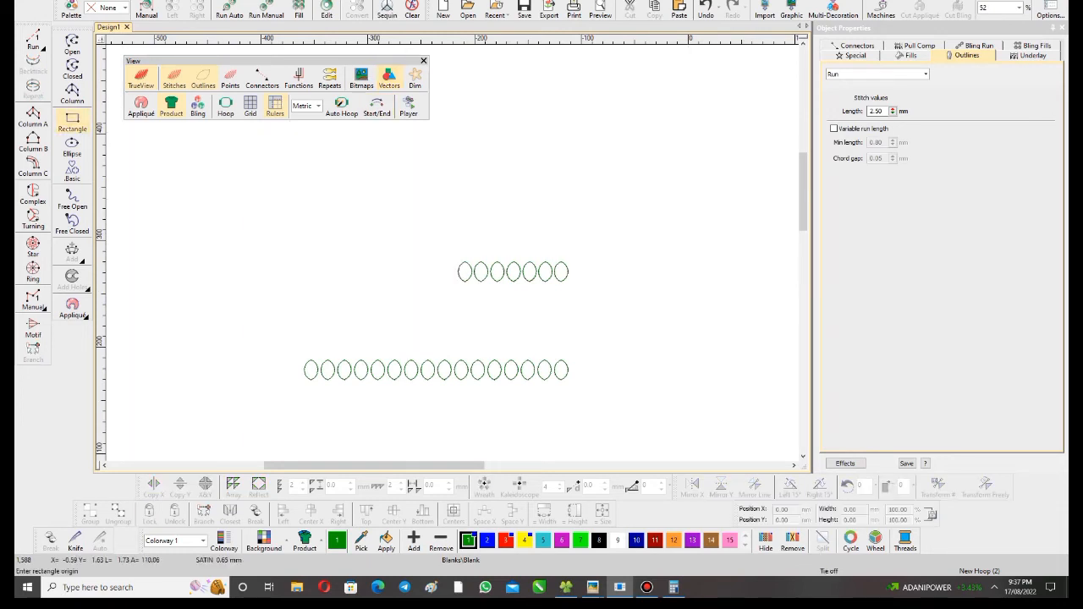
left_click(425, 232)
key("Escape")
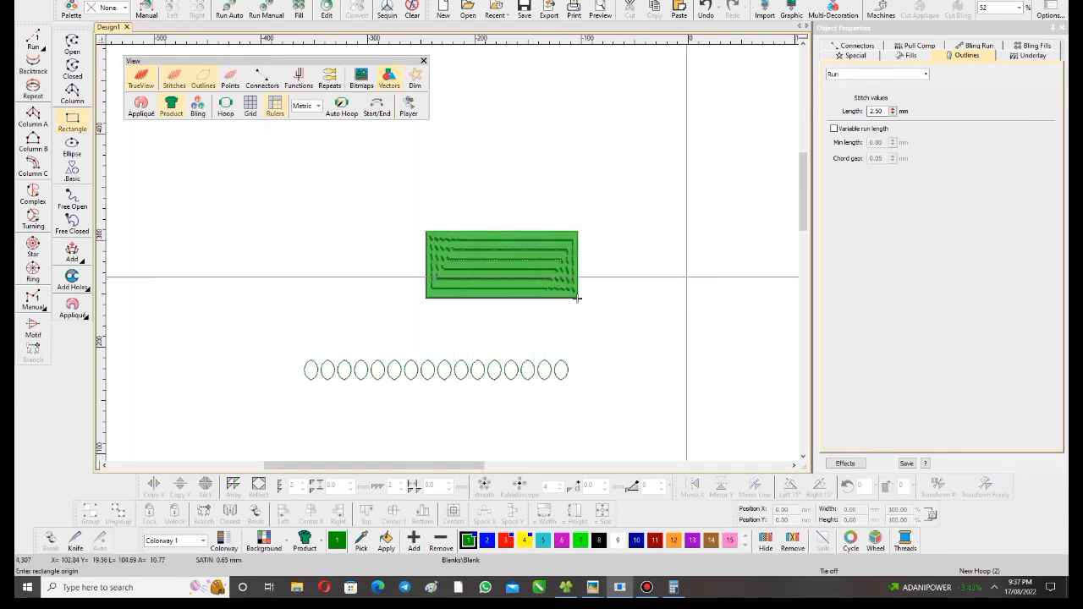
left_click(578, 297)
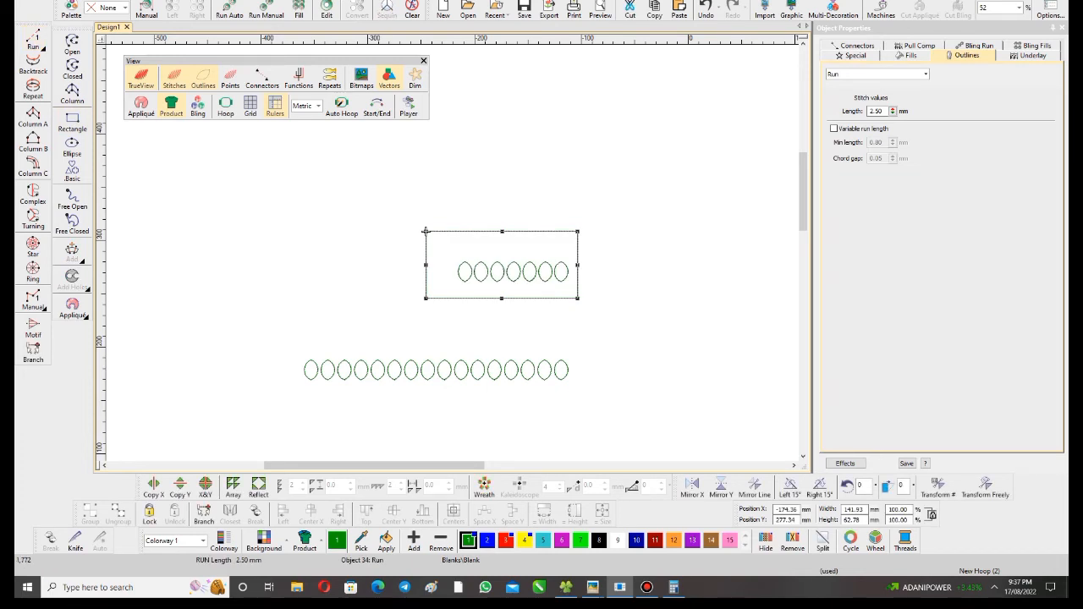
left_click_drag(864, 511, 823, 499)
type("250")
key("Return")
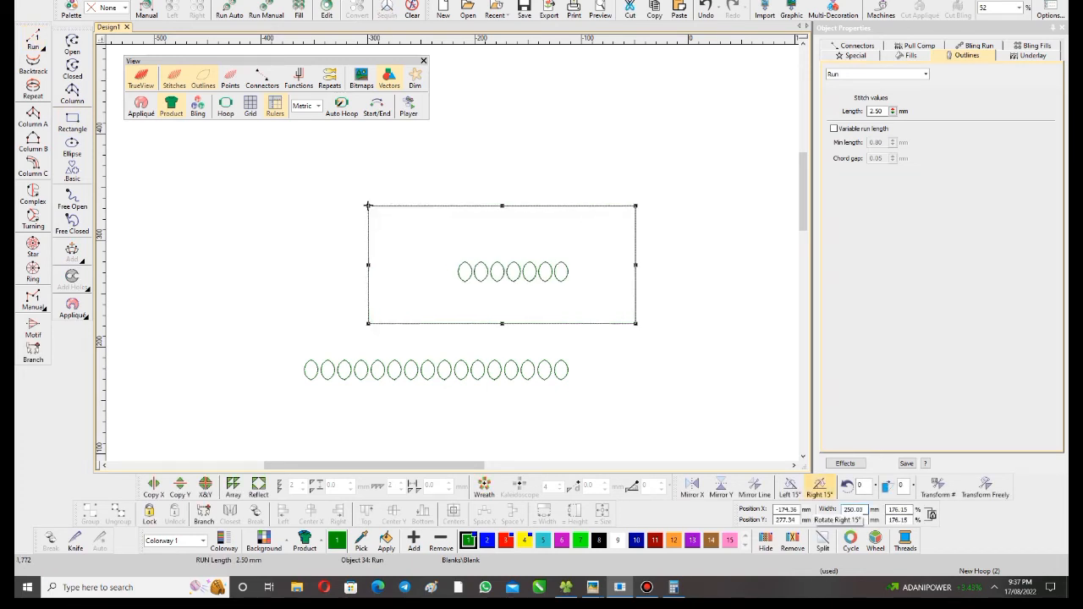
- Align the rectangle's right edge with the right edge of the upper row's rightmost leaf
left_click(566, 272, "ctrl")
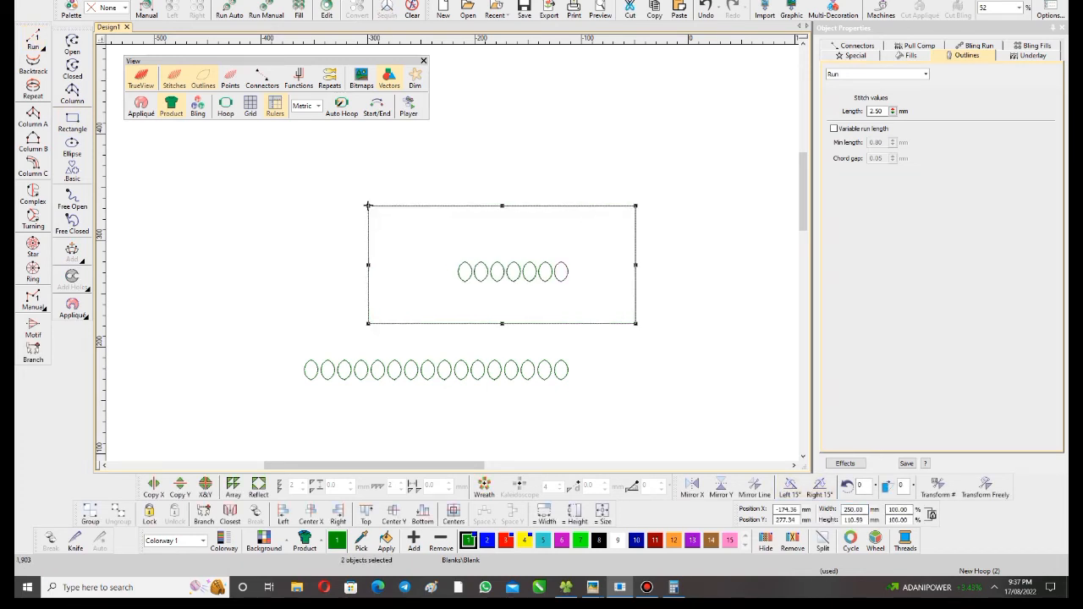
left_click(338, 513)
left_click(372, 225)
- Copy the seven upper leaves leftward at the same height as a continuation of the row, centred at about X -269.6 mm
scroll(371, 225, "up", 2)
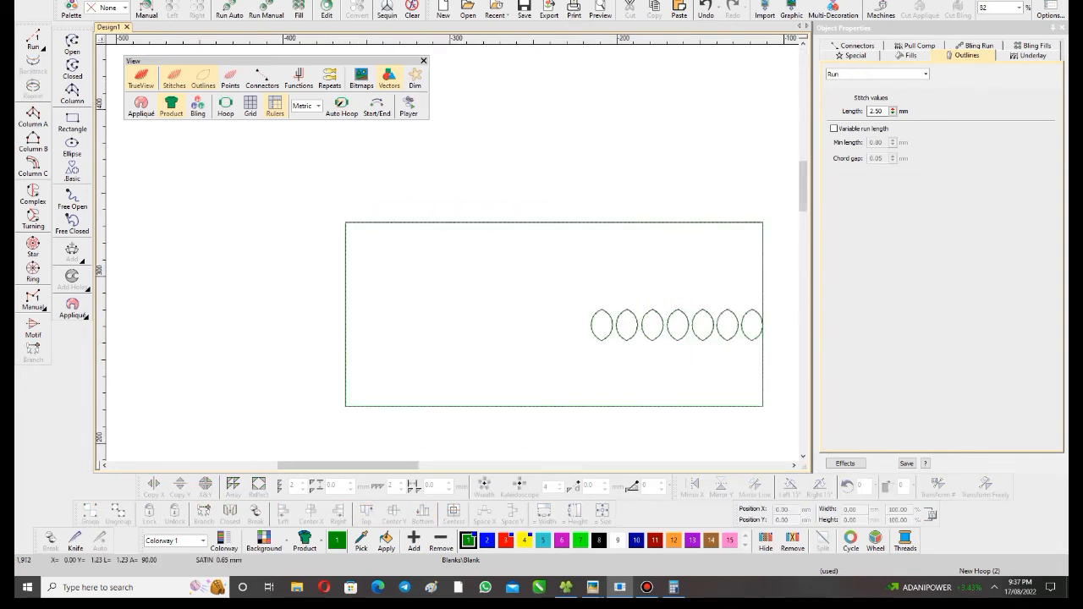
left_click_drag(419, 241, 630, 313)
left_click(153, 487)
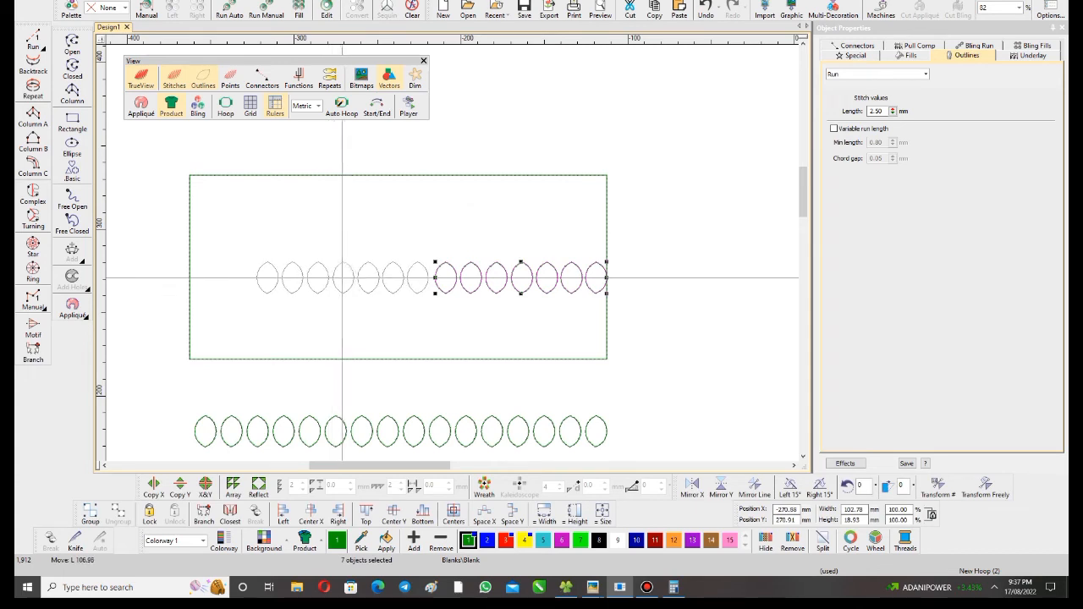
left_click(345, 278)
scroll(365, 247, "up", 3)
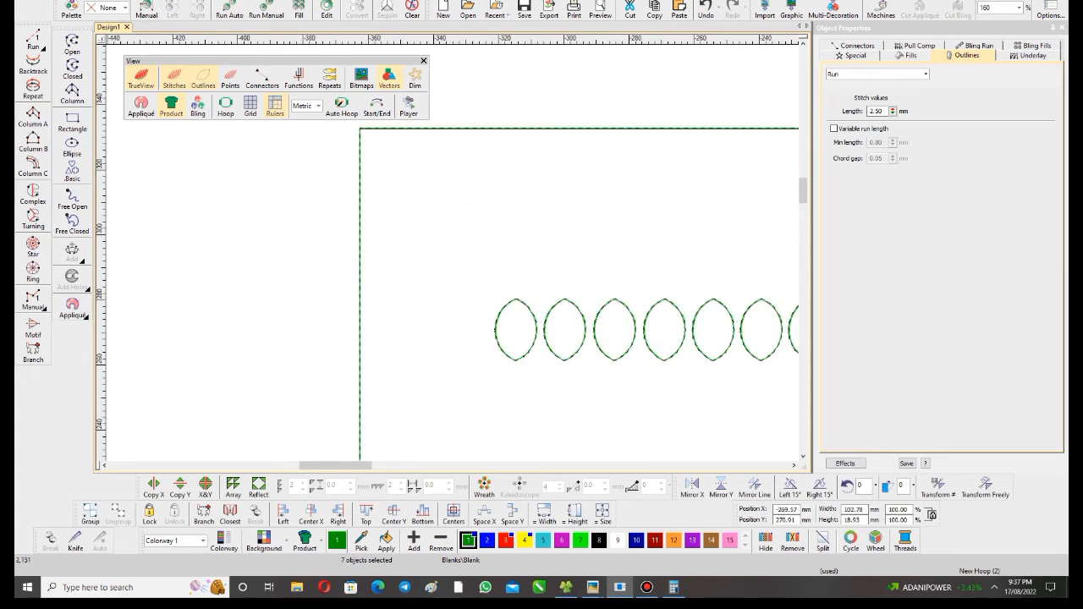
- Copy the upper row's leftmost leaf three times further left, ending across the rectangle's left edge at about X -361 mm
left_click(496, 331)
left_click(153, 487)
left_click(464, 330)
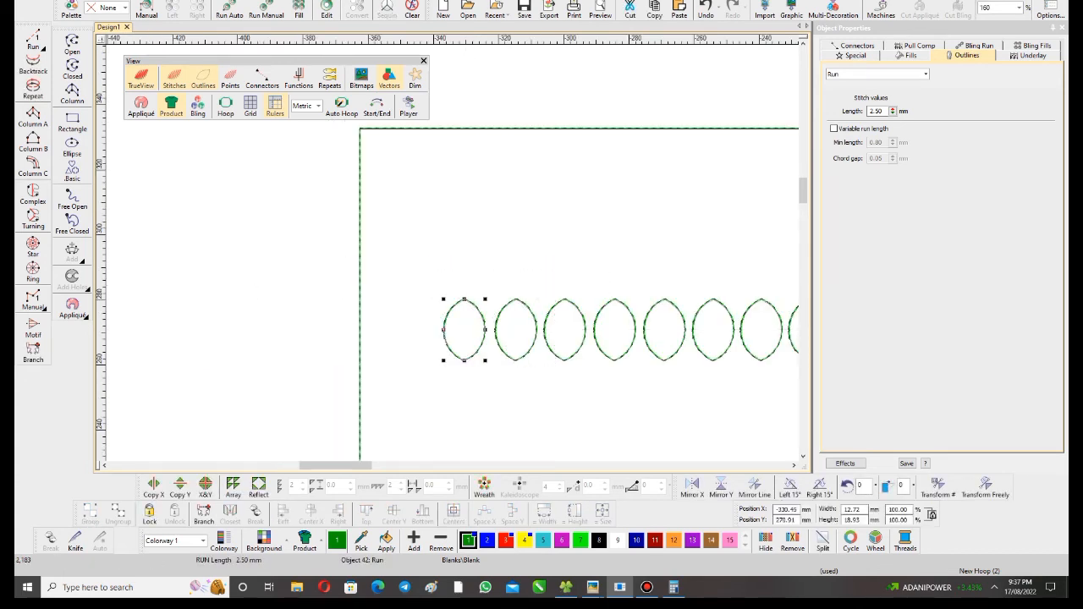
left_click(415, 329)
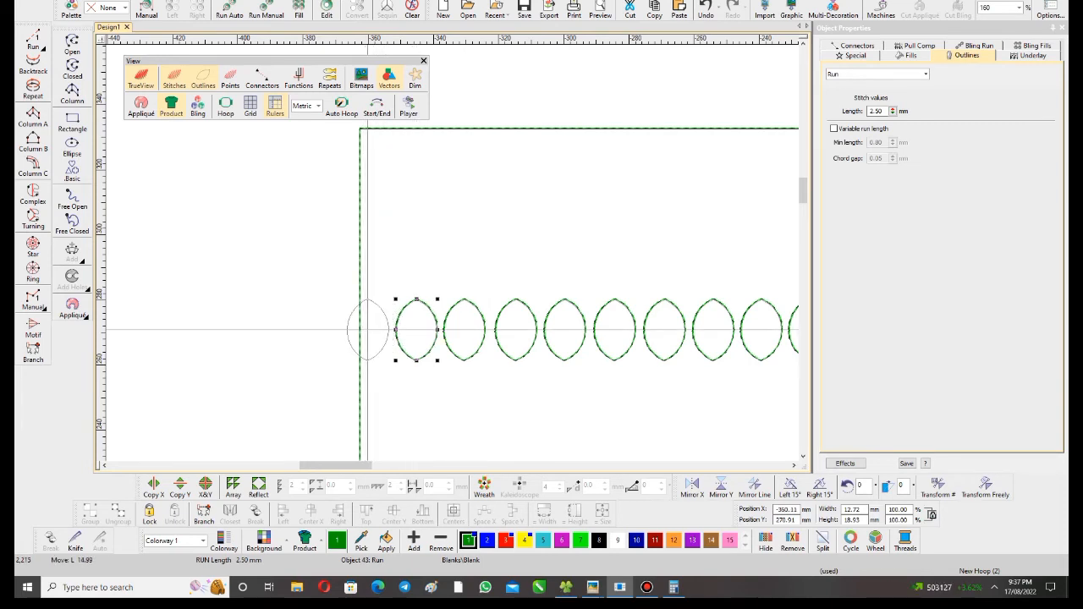
left_click(368, 330)
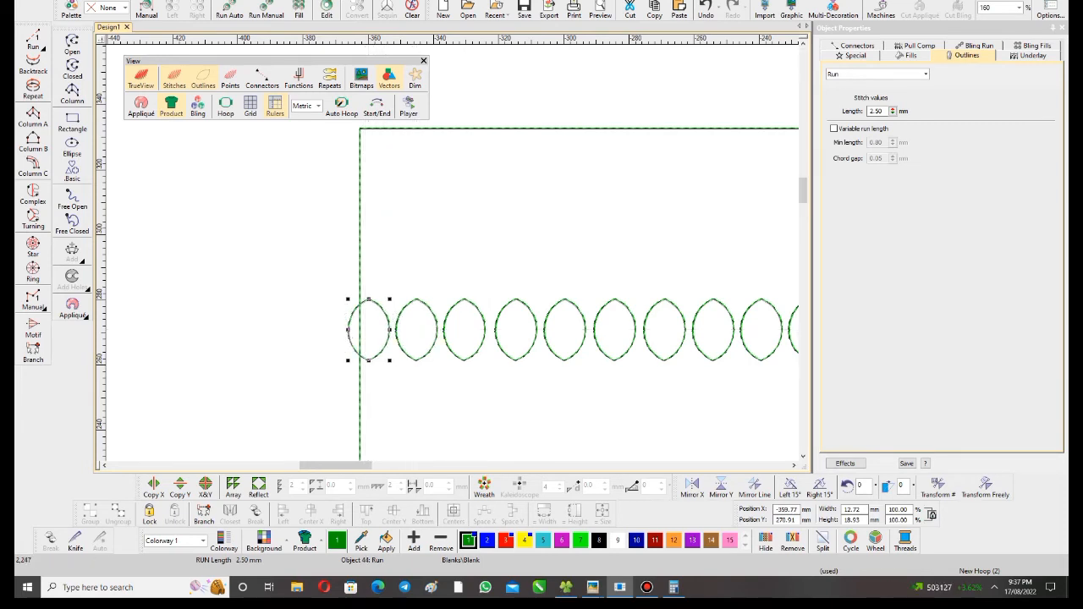
scroll(243, 298, "up", 2)
key("shift+z")
key("shift+z")
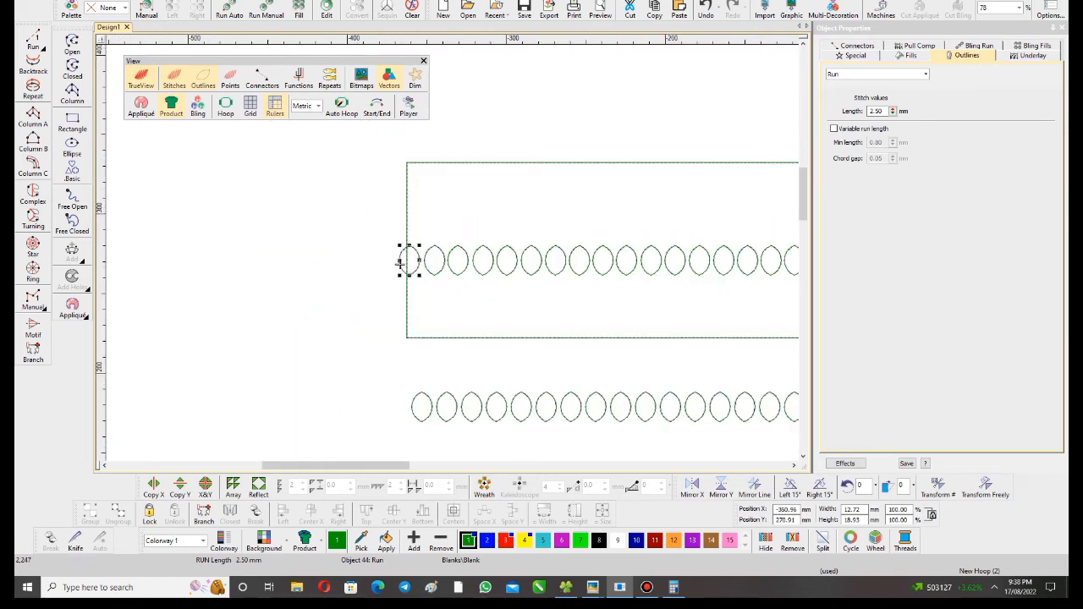
- Move the 250 mm wide rectangle straight up, clear of the upper leaf row
left_click(406, 254)
scroll(401, 259, "down", 2)
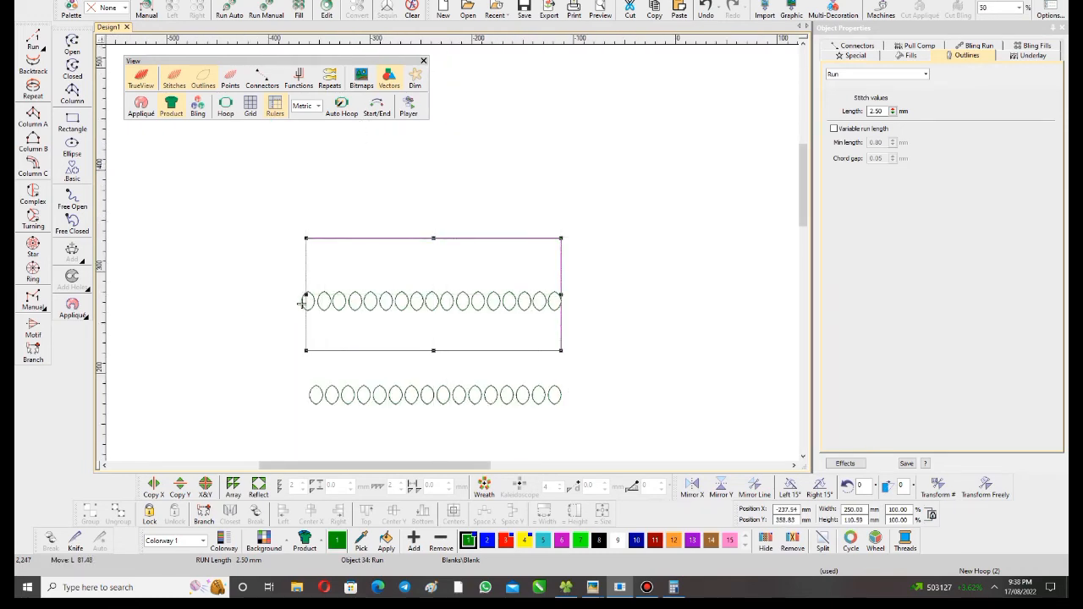
scroll(303, 296, "up", 3)
key("m")
- Compare both ends of the upper leaf row with the side edges of the rectangle above it
scroll(194, 274, "up", 1)
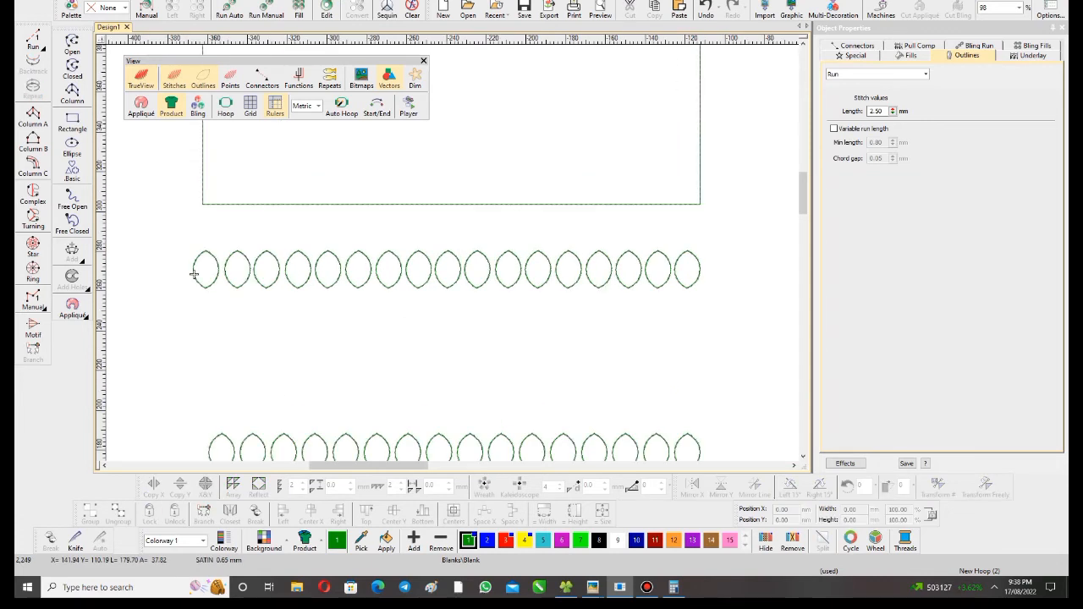
scroll(255, 251, "up", 1)
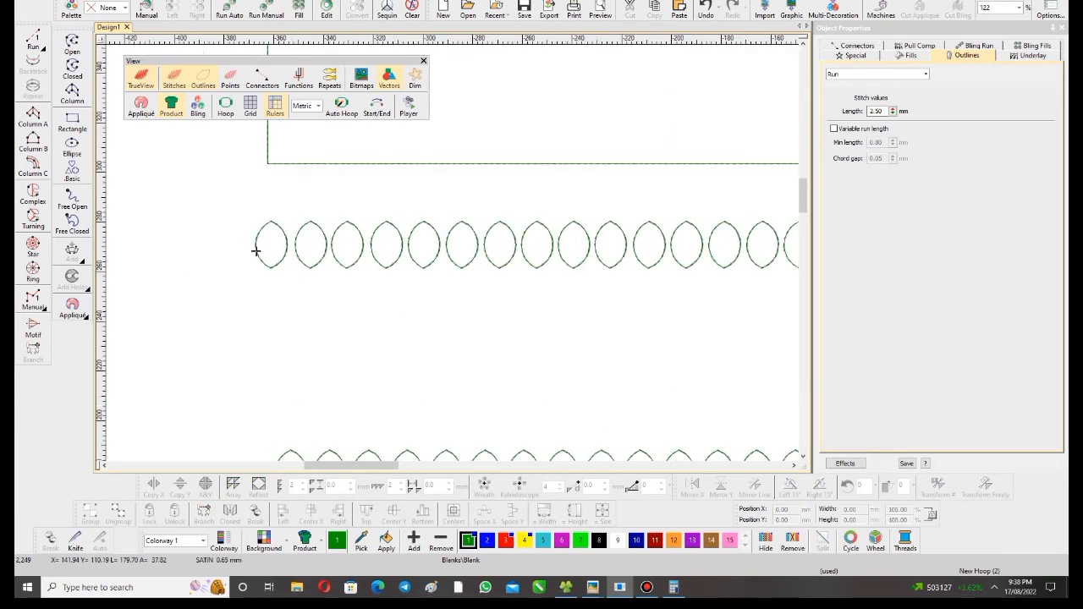
scroll(256, 252, "up", 2)
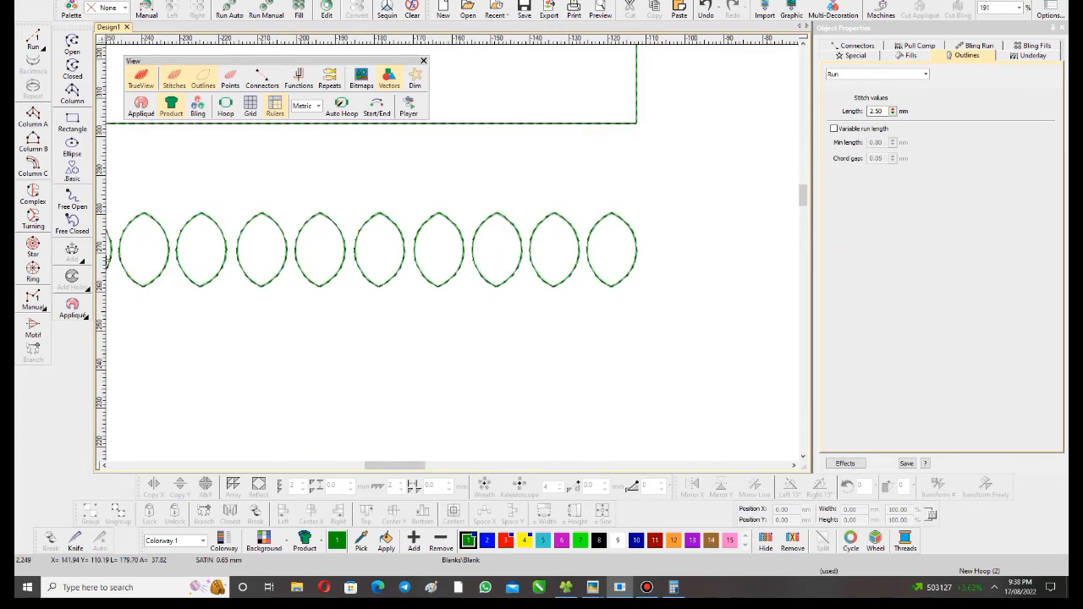
scroll(107, 250, "up", 1)
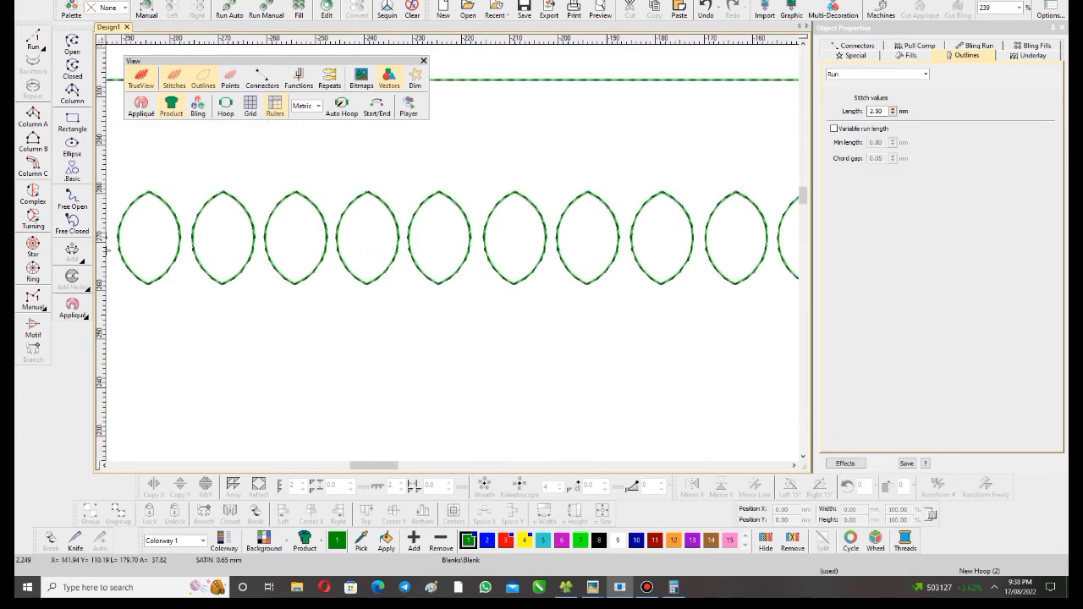
scroll(106, 251, "down", 2)
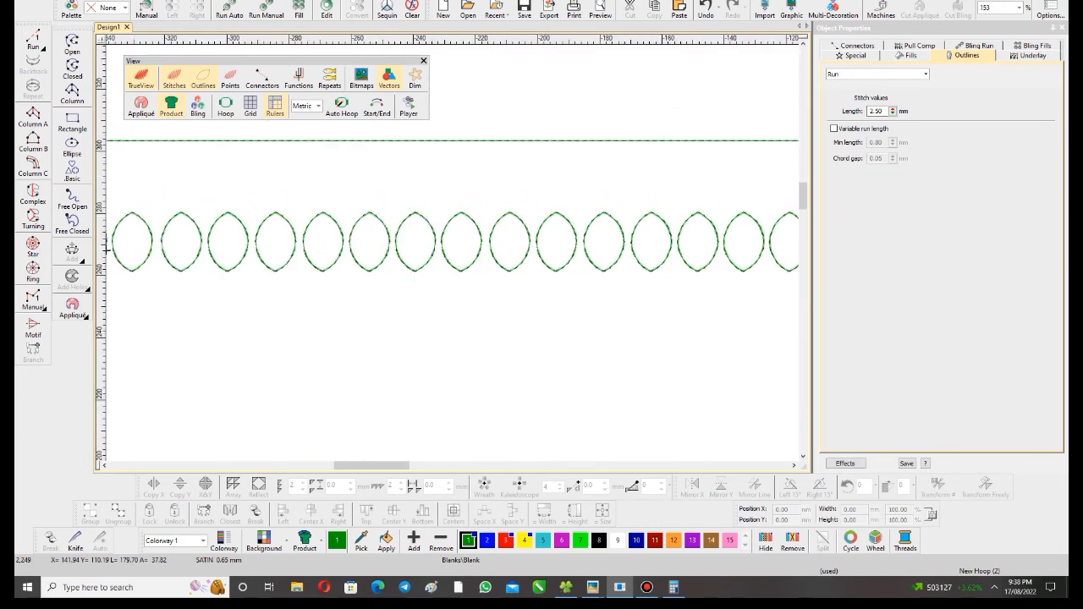
scroll(106, 249, "down", 2)
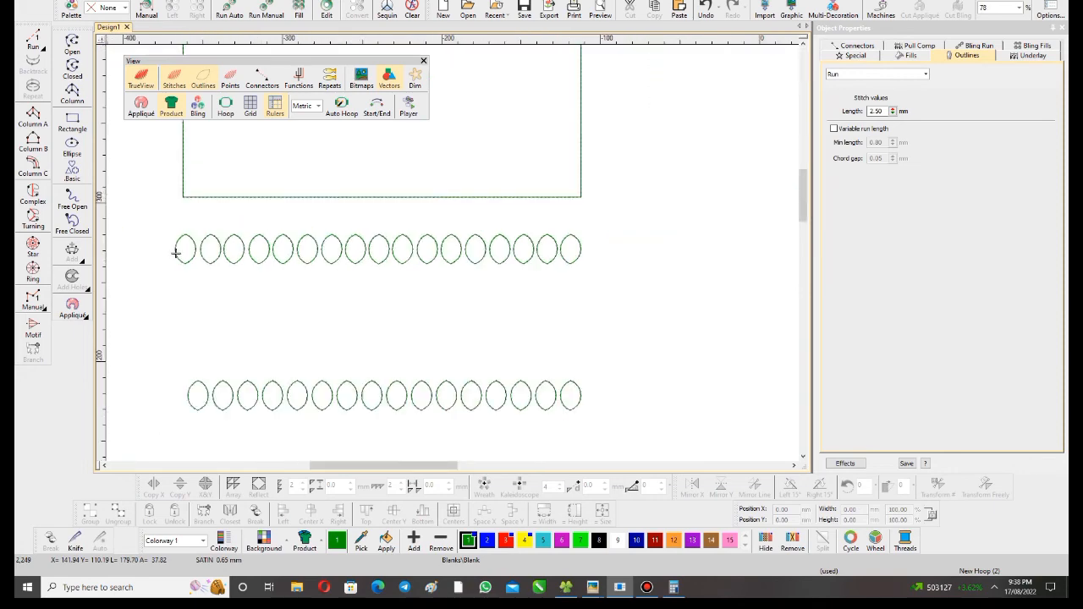
scroll(284, 262, "up", 1)
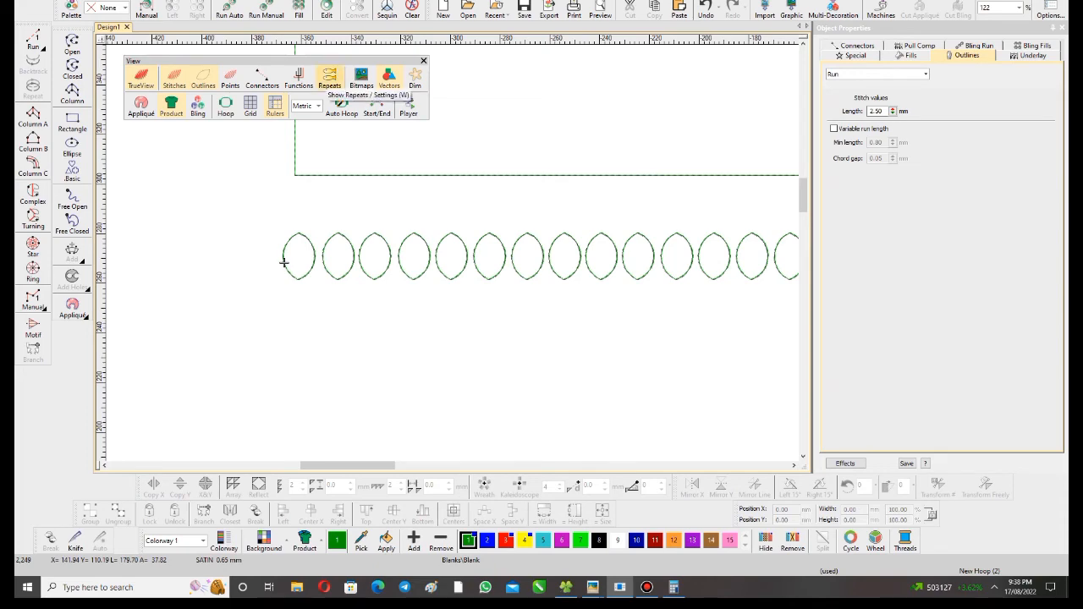
- Show the repeats and examine where neighbouring repeats of the upper and lower leaf rows meet
left_click(329, 78)
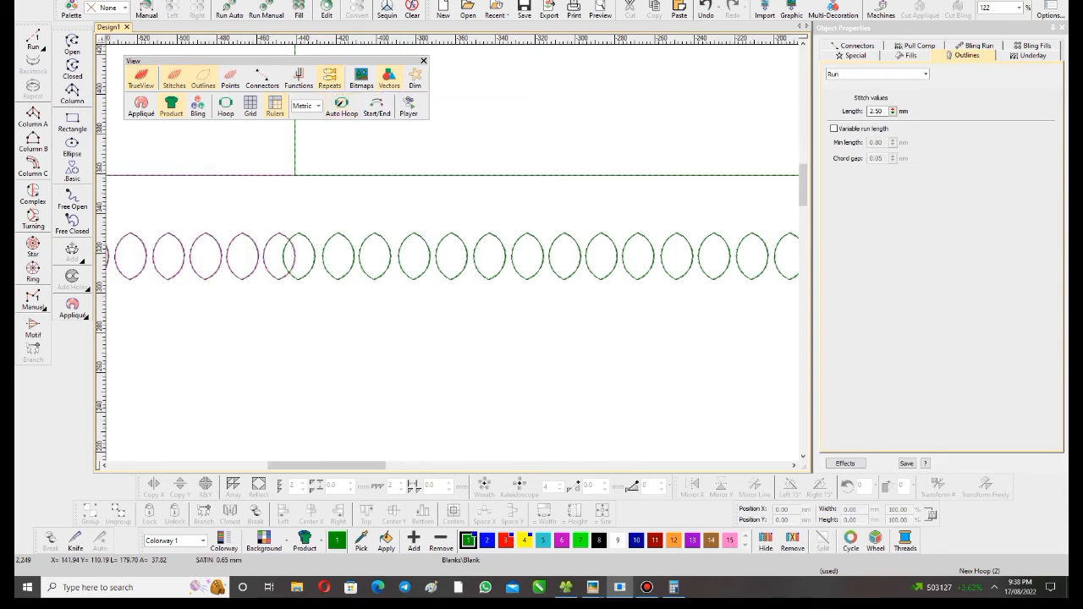
scroll(416, 270, "down", 3)
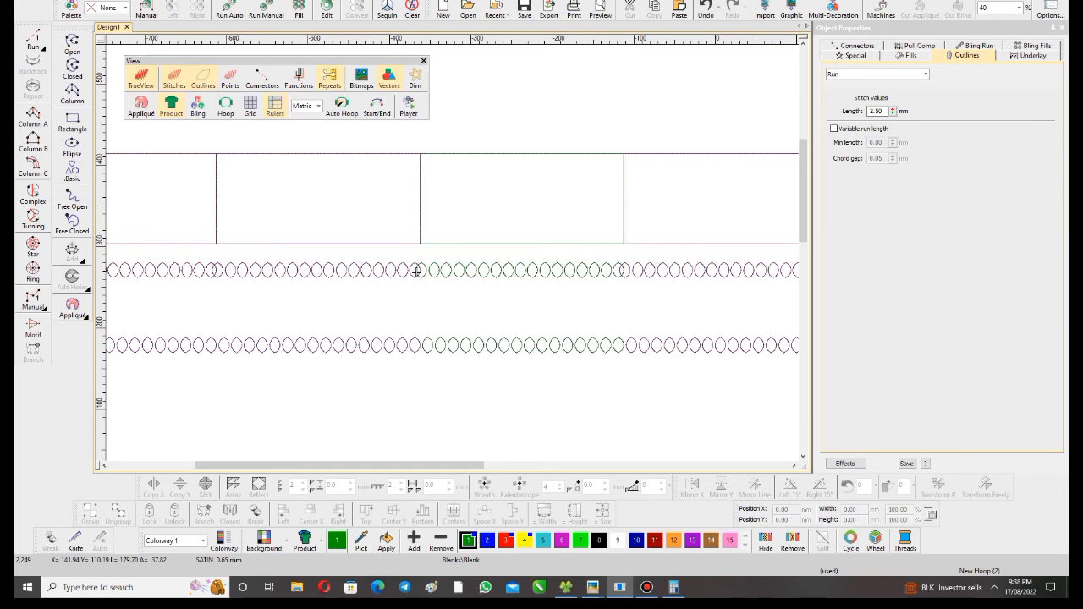
scroll(416, 270, "up", 2)
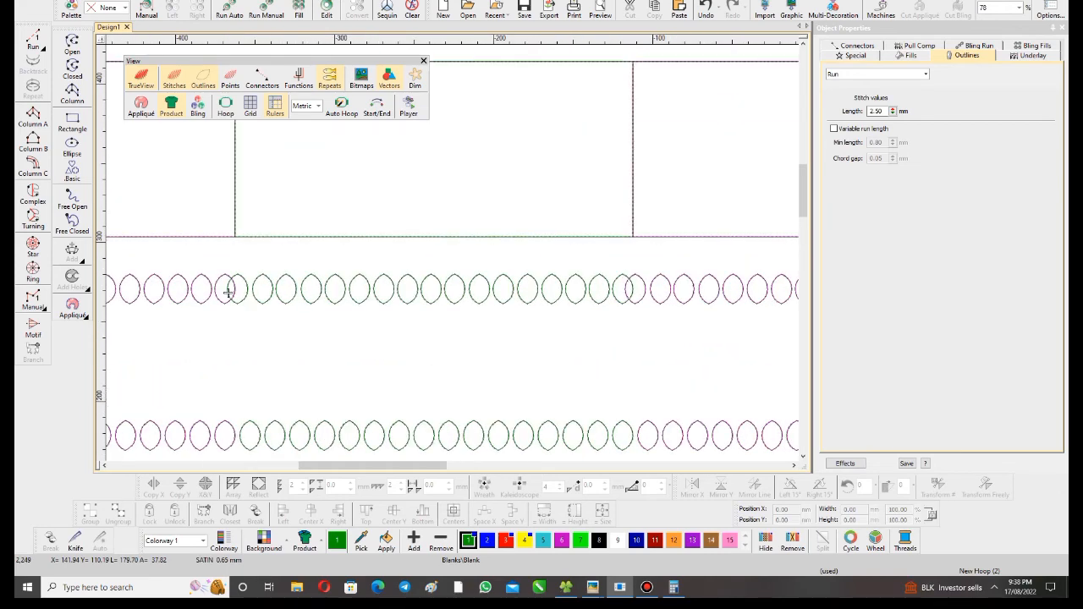
- Turn off Show repeats and move the sixteen-leaf lower row straight up to about Y 238.2 mm, below the upper row
left_click(547, 435)
scroll(547, 434, "down", 3)
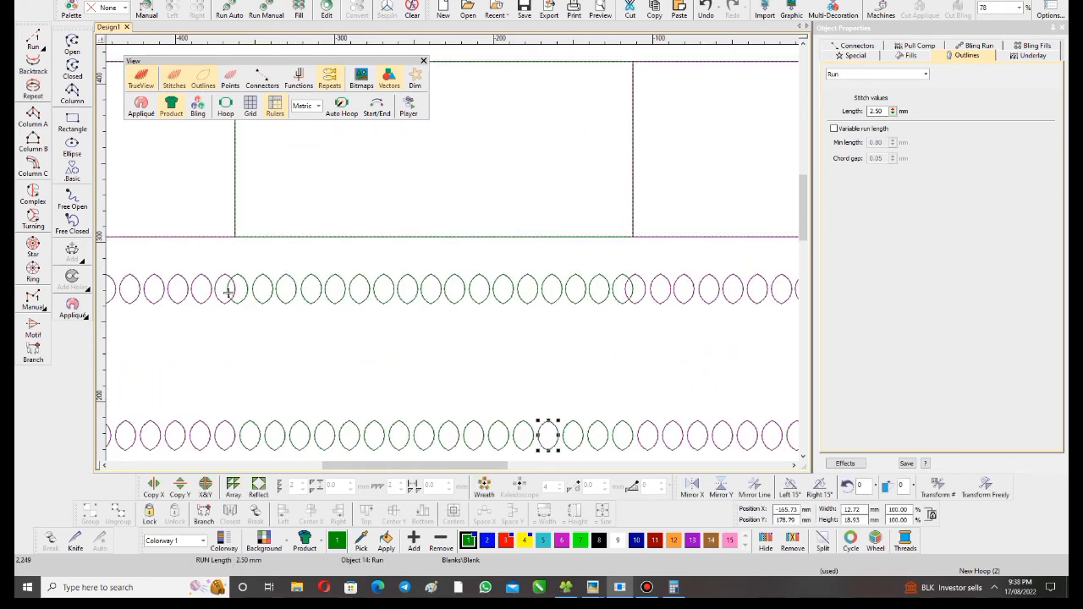
right_click(330, 79)
left_click(441, 214)
left_click(586, 311)
left_click_drag(343, 277, 344, 228)
scroll(437, 234, "up", 3)
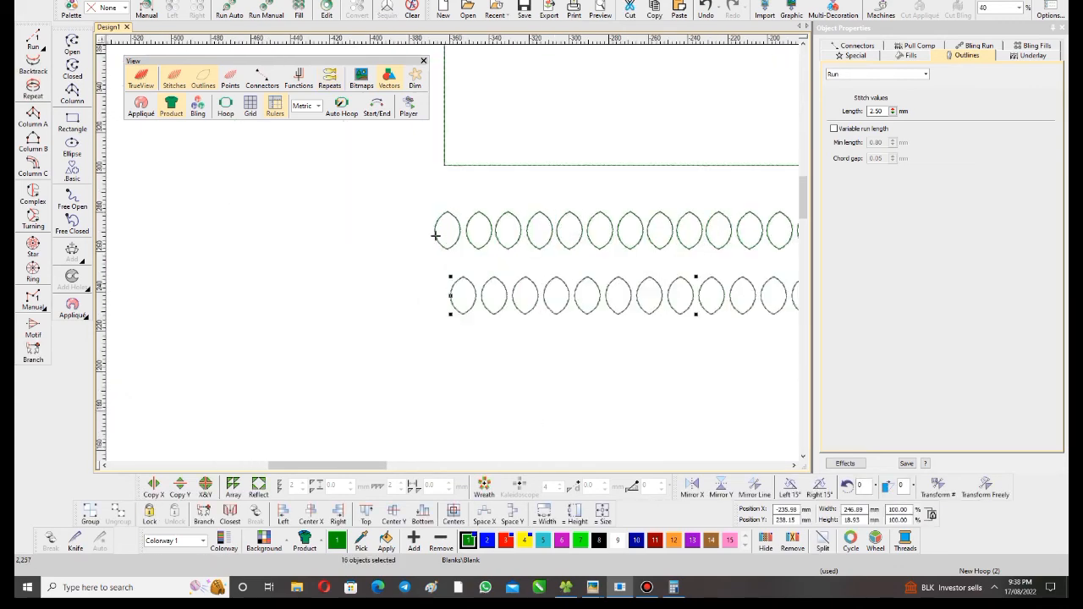
- Turn Show repeats back on and compare the joins between heads in the two adjacent leaf rows
left_click(576, 292)
scroll(436, 235, "down", 3)
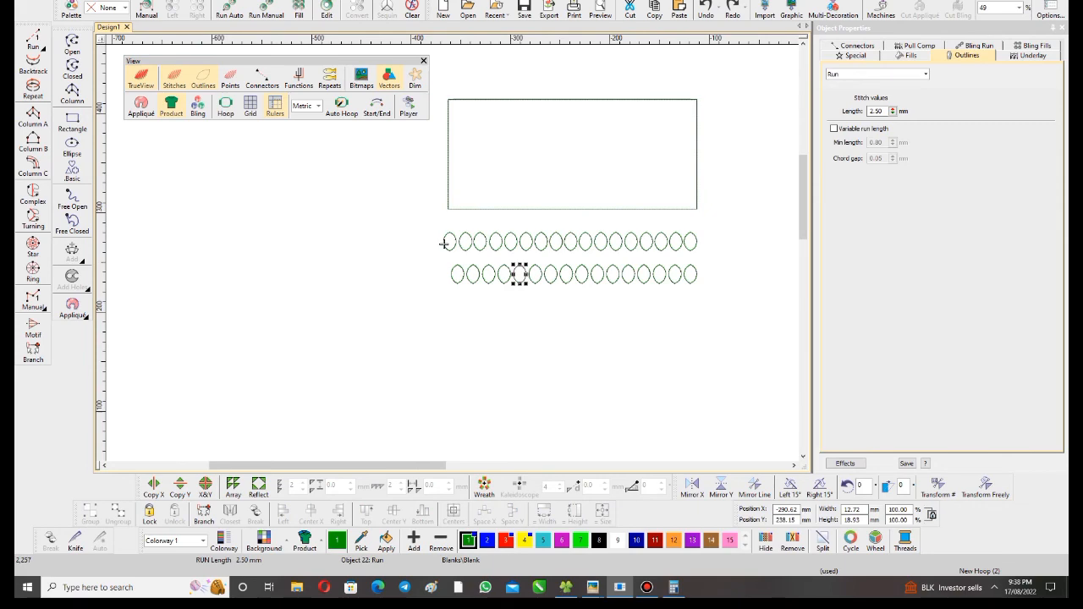
key("shift+p")
key("Return")
key("Escape")
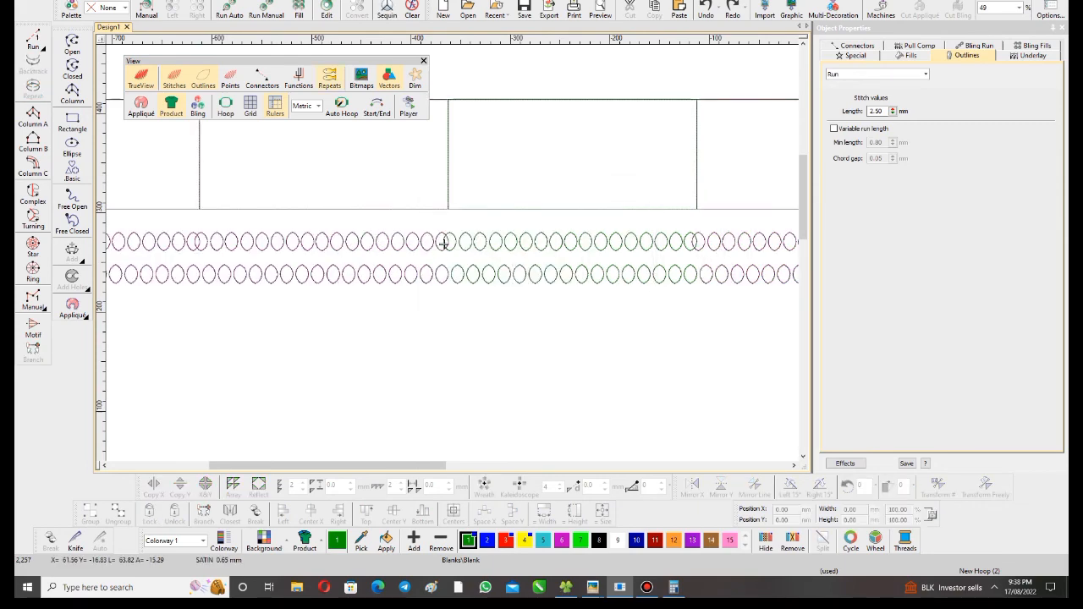
scroll(442, 243, "down", 2)
scroll(312, 282, "up", 1)
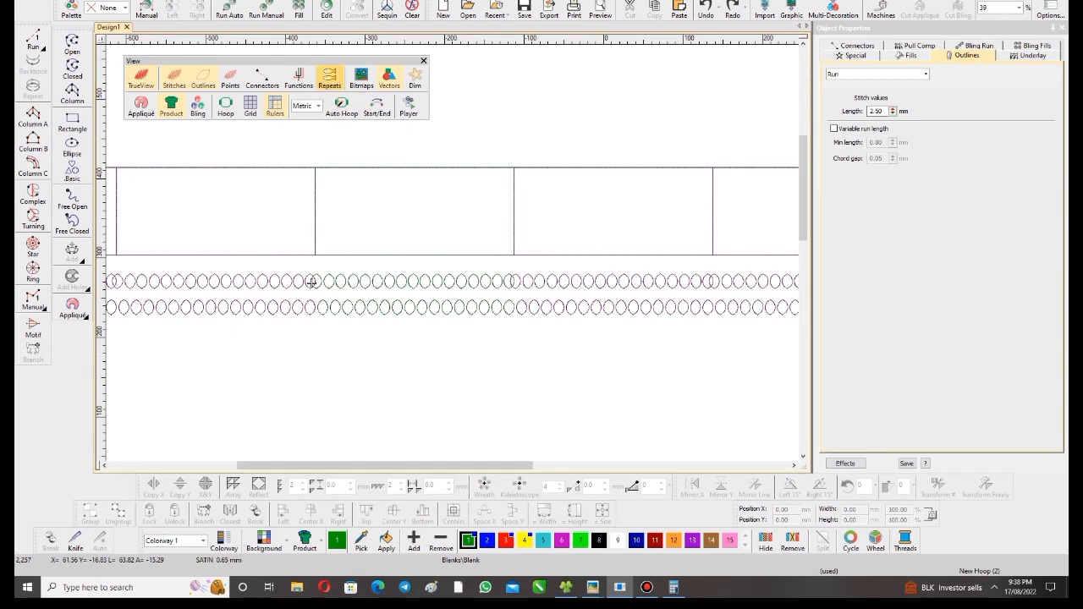
- Review the Repeats settings without changing them, and inspect the joins of both leaf rows up close
right_click(330, 79)
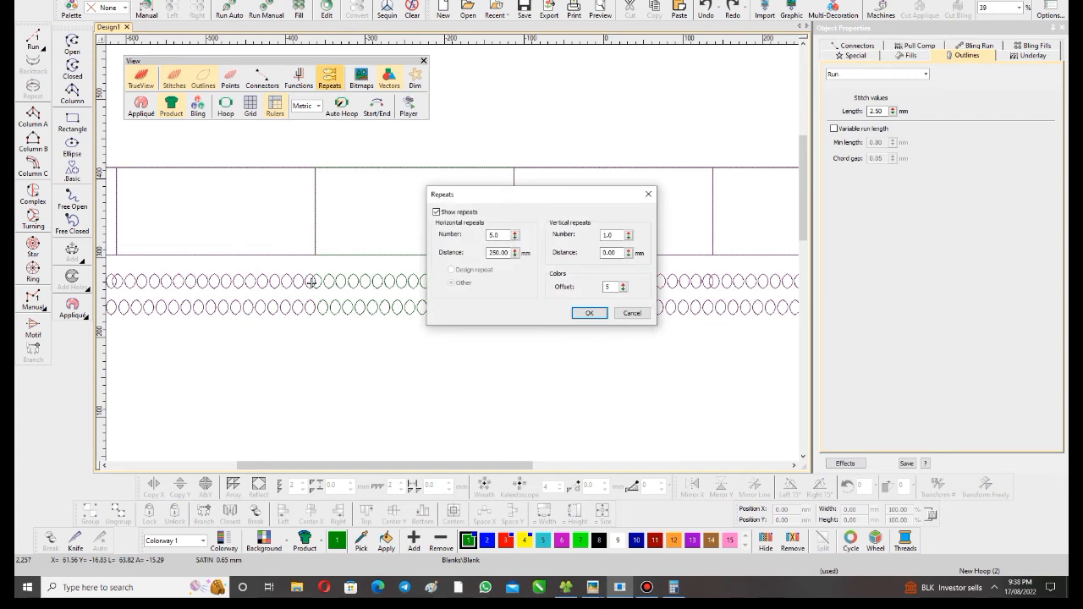
left_click(632, 313)
scroll(533, 359, "up", 4)
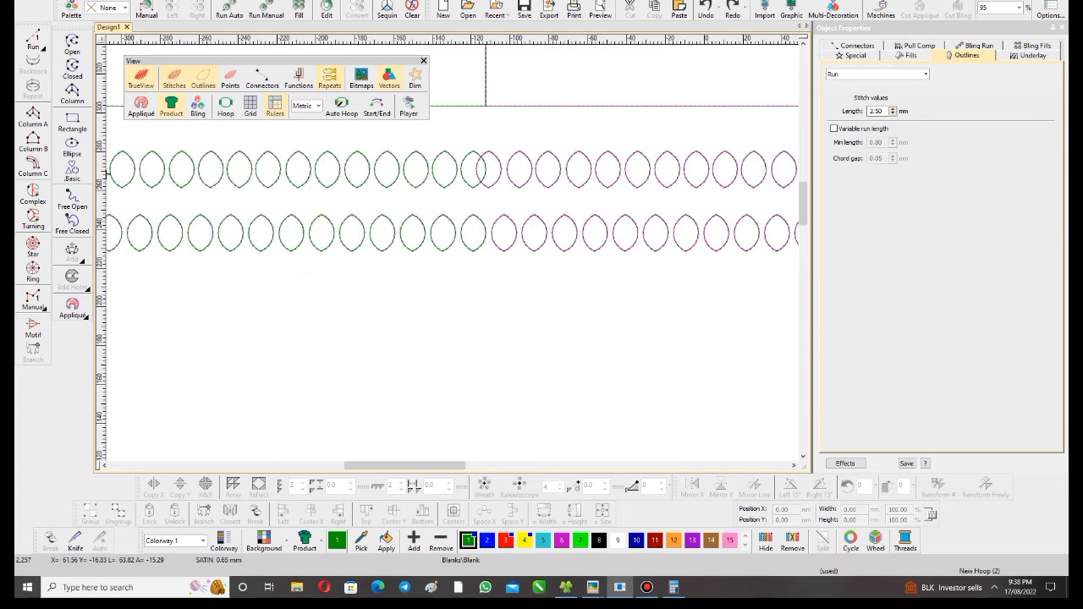
- Turn off Show repeats in the Repeats settings
right_click(330, 78)
left_click(443, 210)
left_click(587, 312)
- Group the sixteen leaves of the lower row and delete the rectangle and the upper leaf row
scroll(453, 253, "down", 6)
key("ctrl+a")
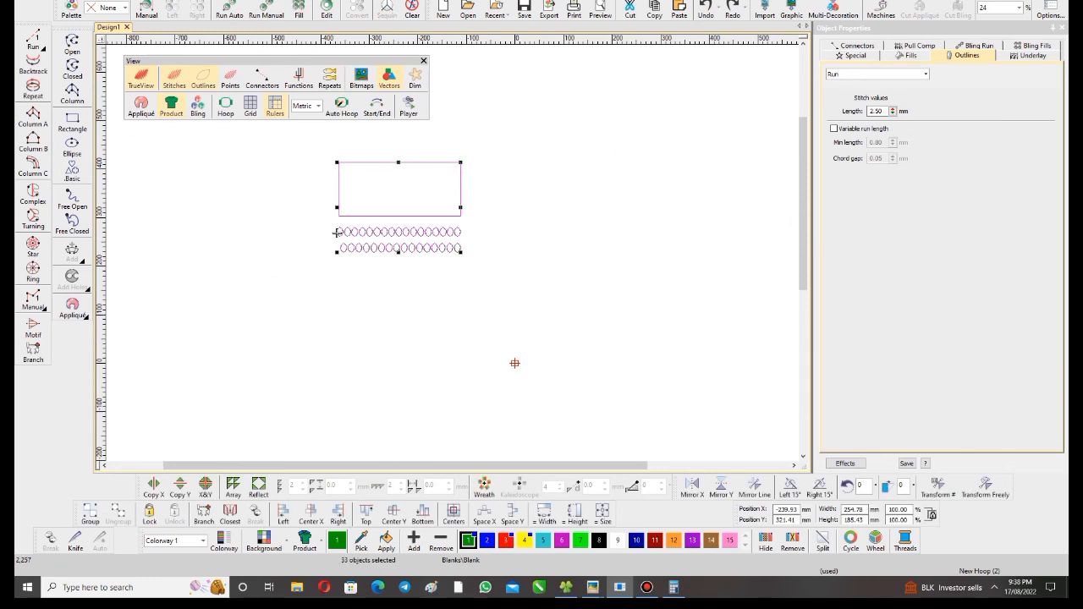
key("ctrl+z")
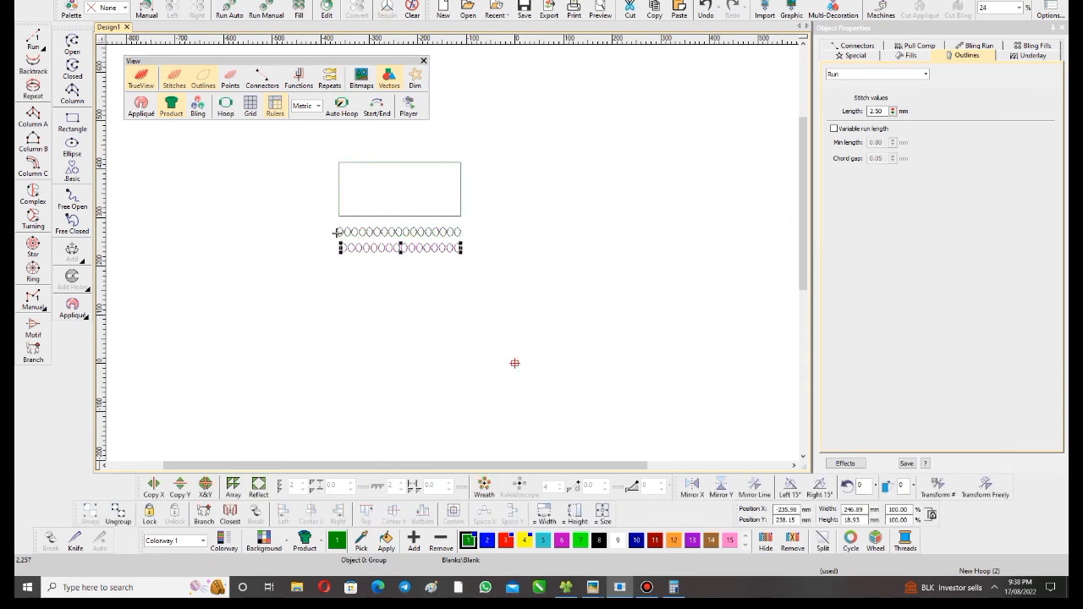
key("ctrl+z")
key("Delete")
scroll(415, 242, "up", 6)
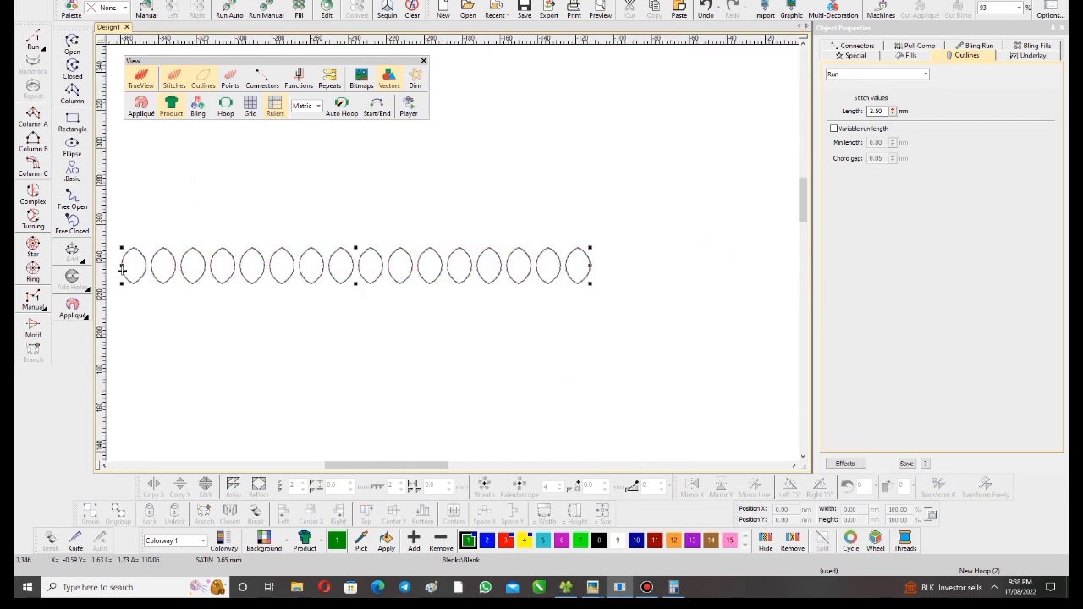
- Select the grouped leaf row and set the number of vertical repeats to 5 in the Repeats settings
left_click(121, 269)
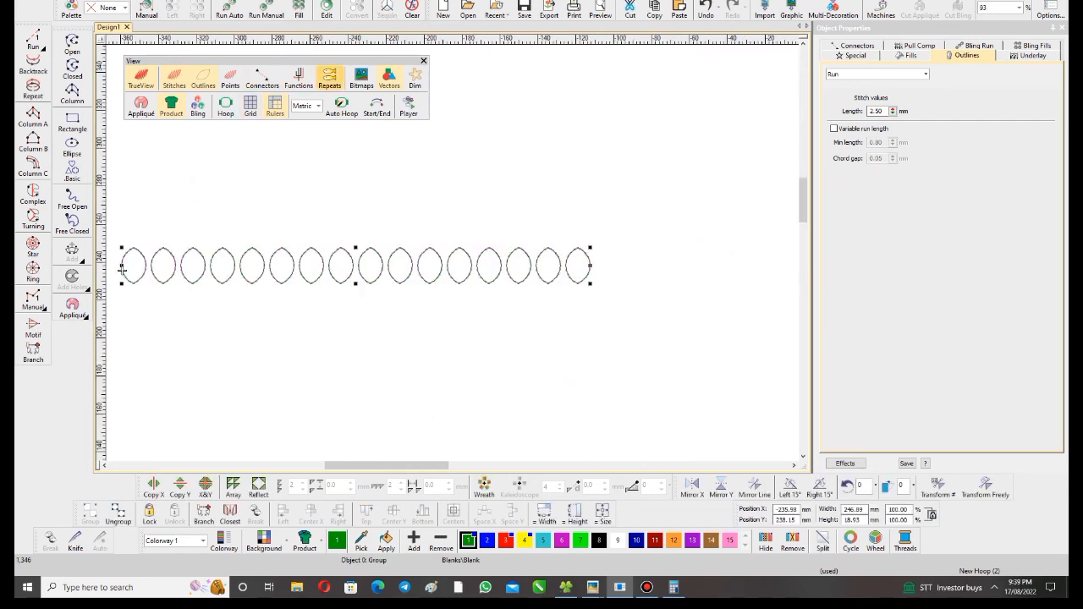
left_click(329, 78)
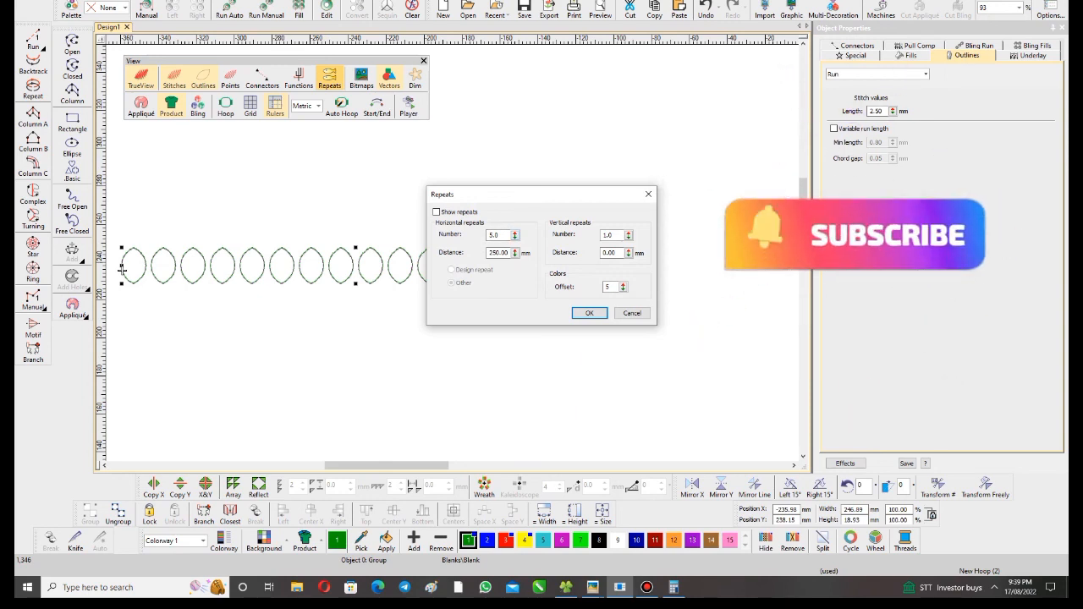
double_click(609, 235)
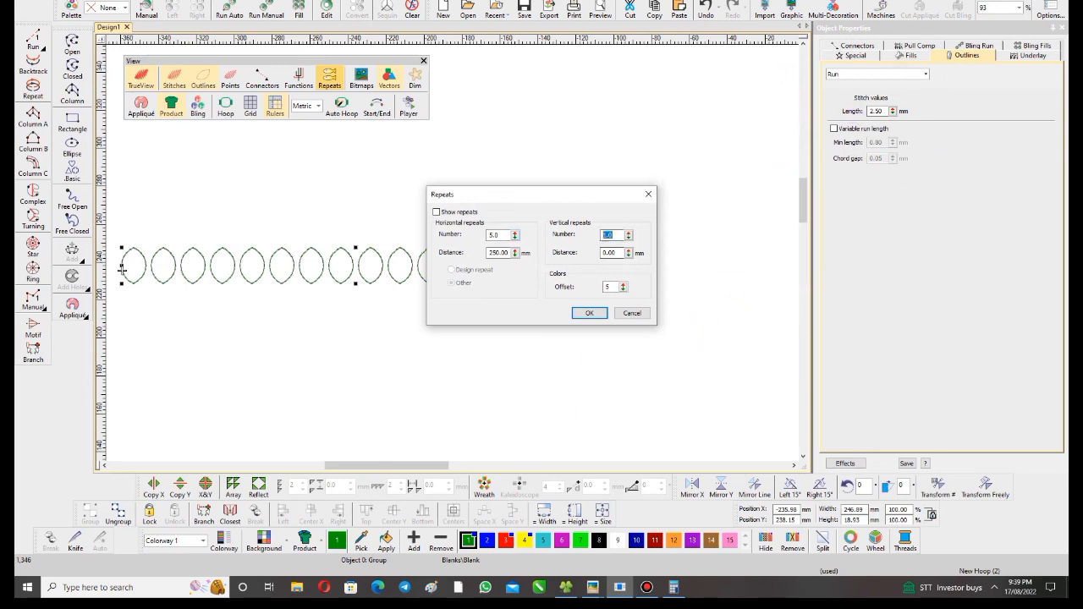
type("5")
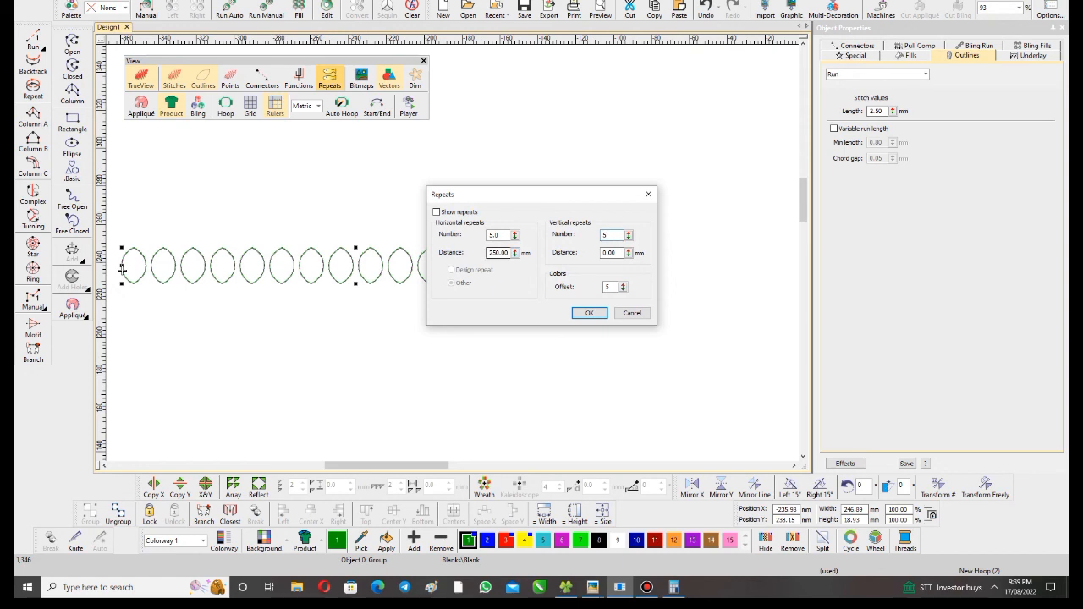